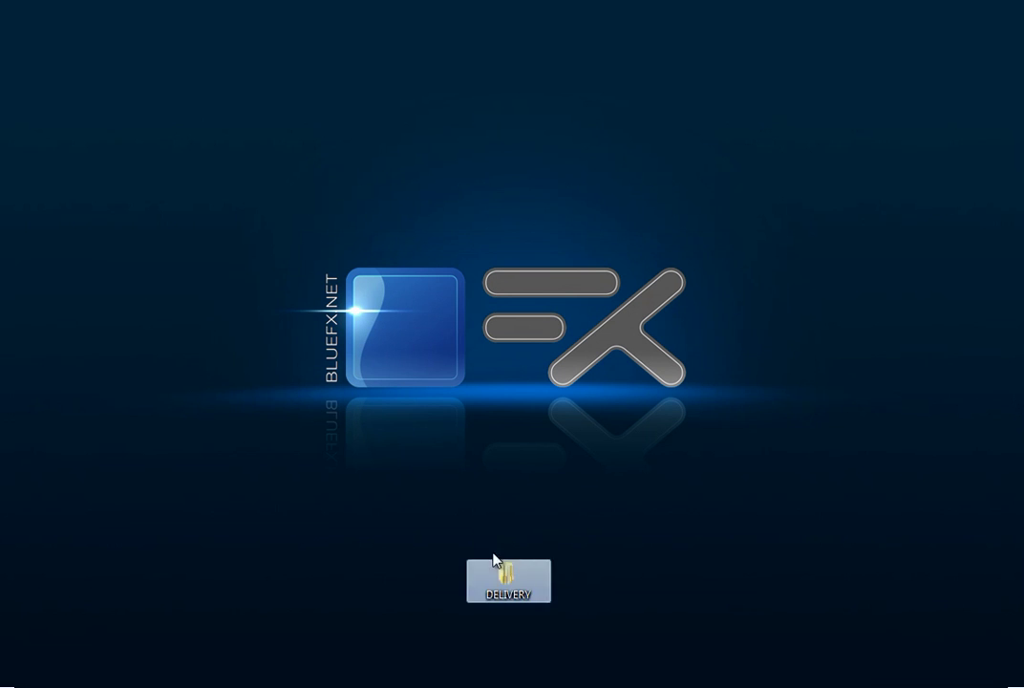
Step: Open the MY PHONE VIDEO CATALOG project in After Effects from its subfolder of the DELIVERY folder
double_click(525, 594)
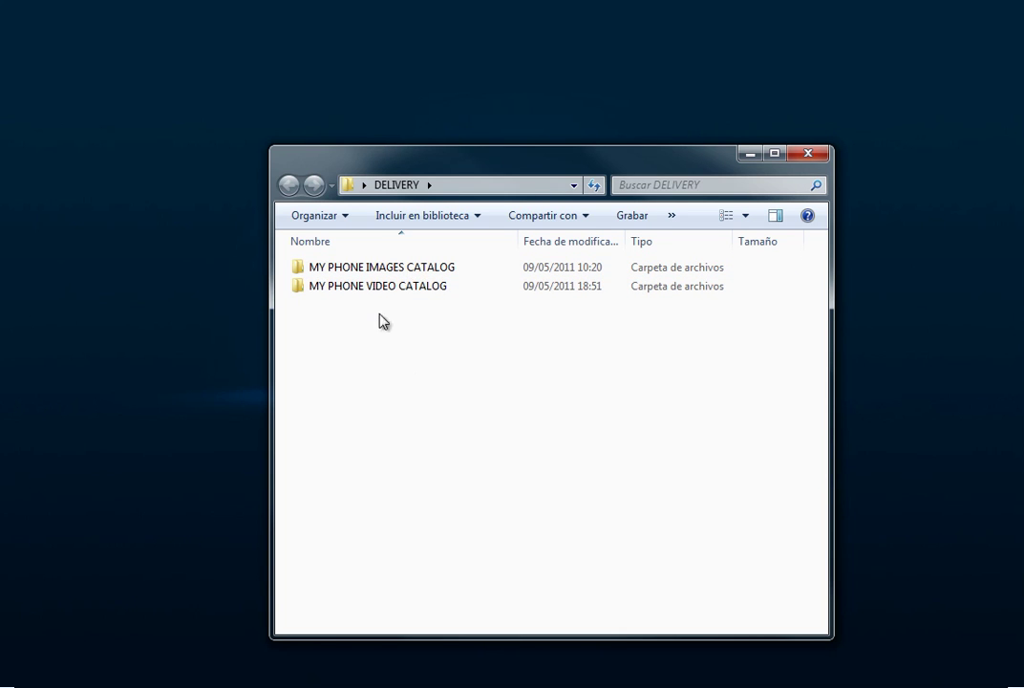
click(382, 286)
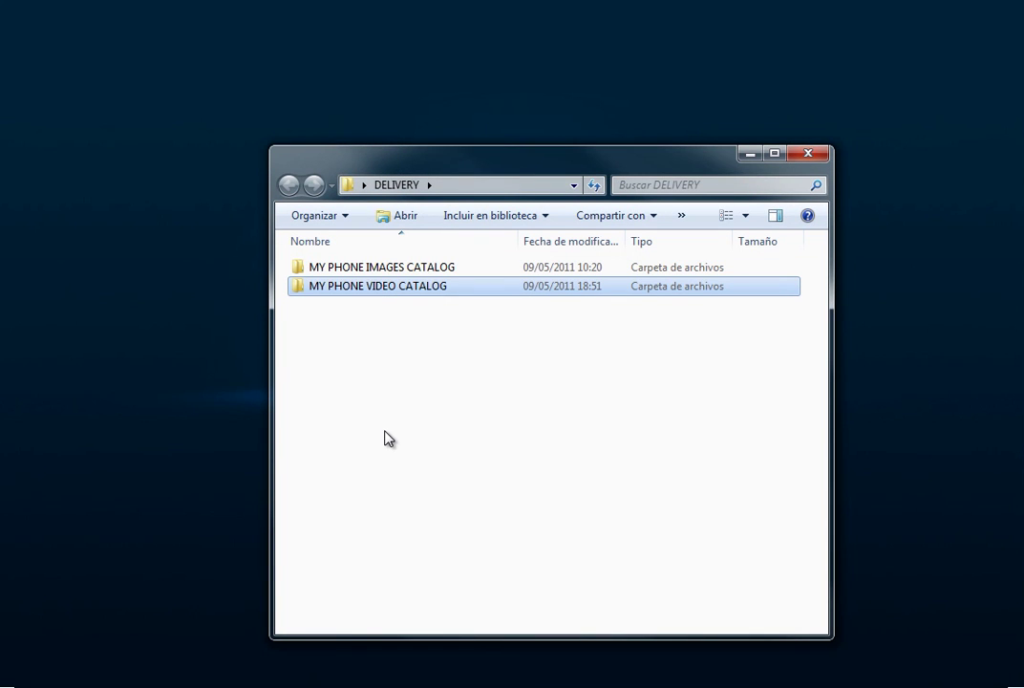
click(382, 269)
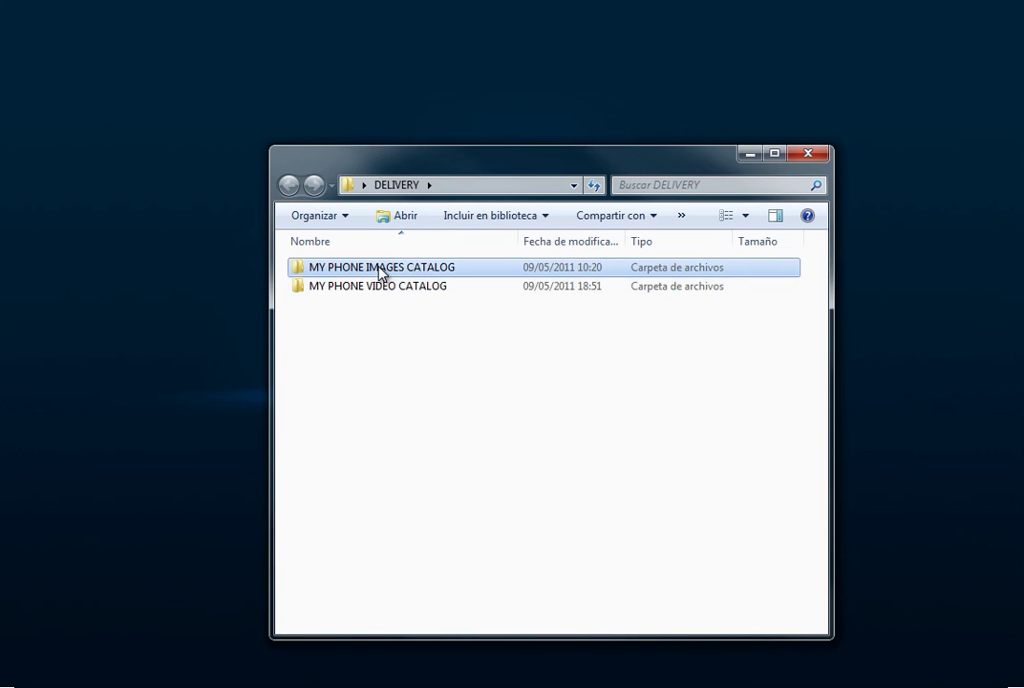
click(397, 397)
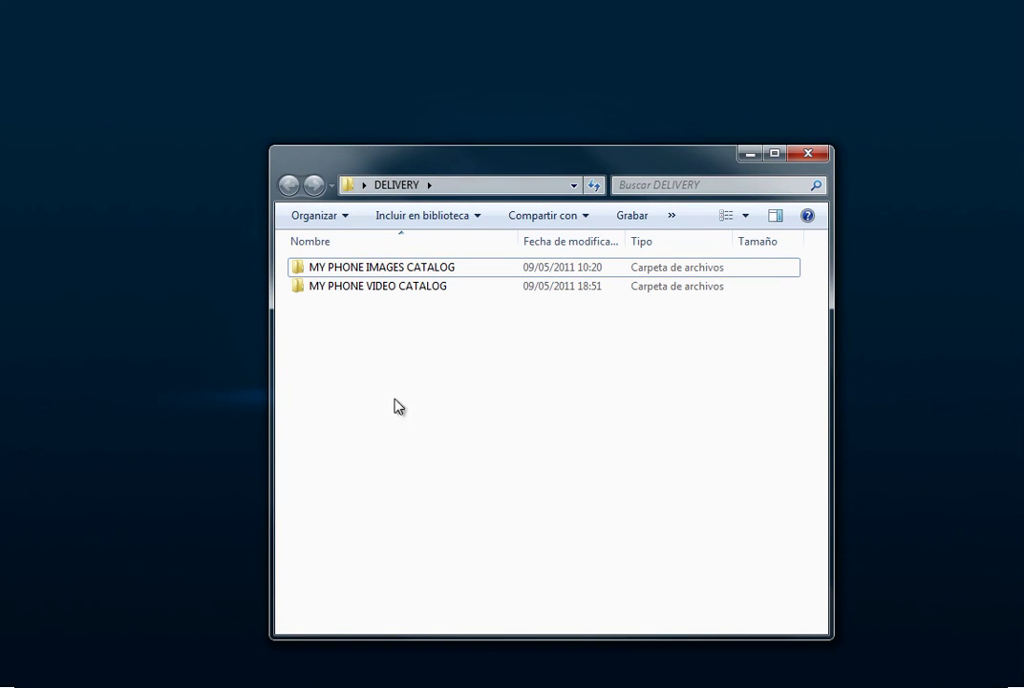
click(383, 288)
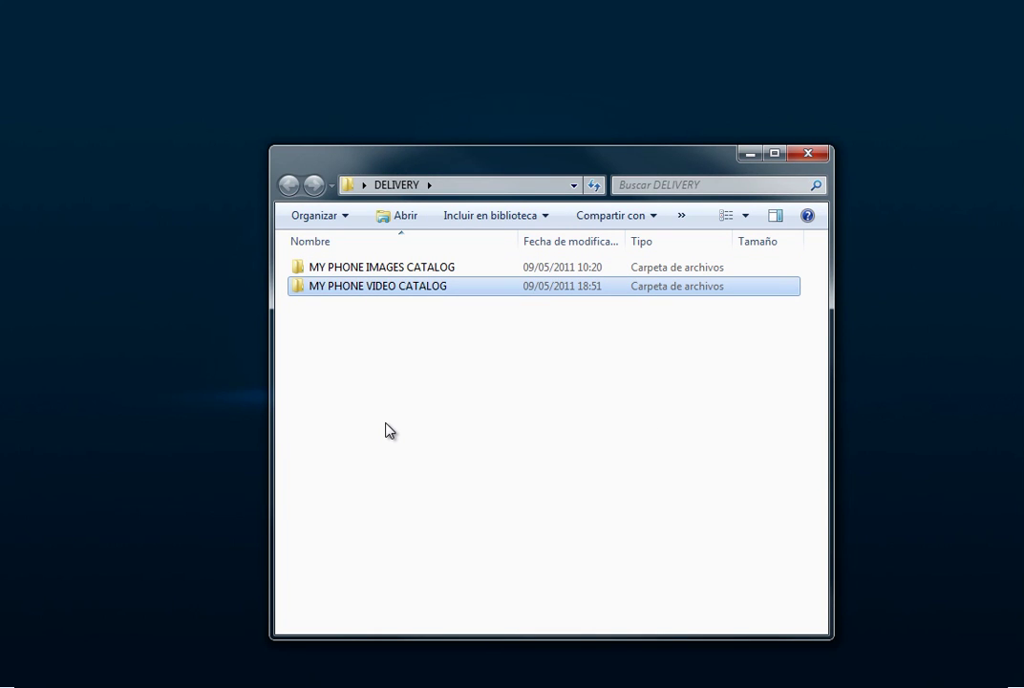
double_click(389, 291)
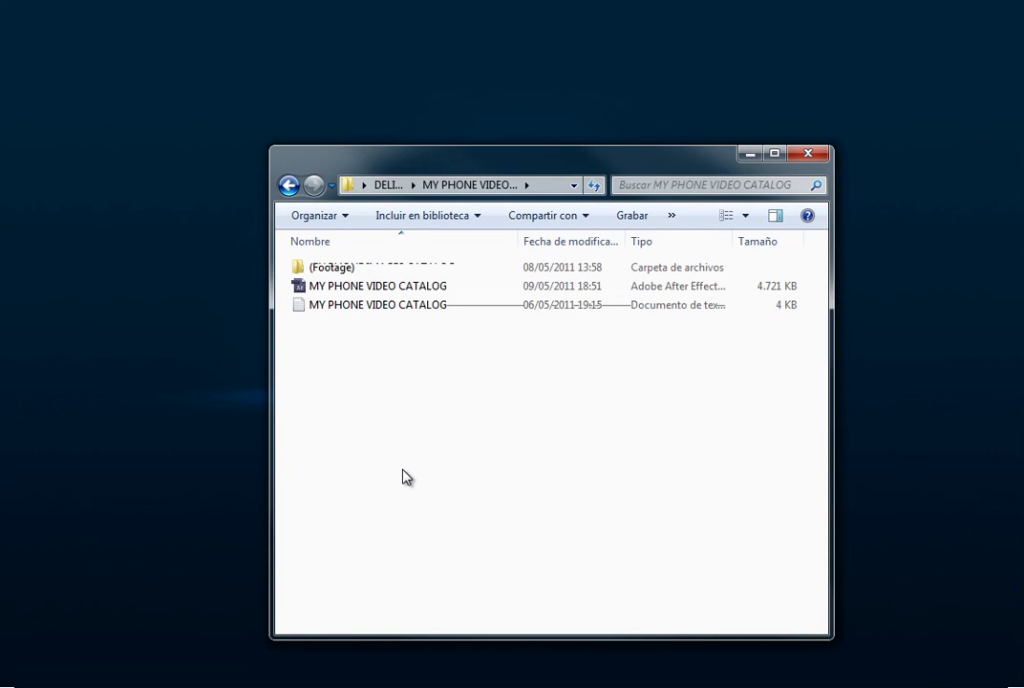
click(387, 290)
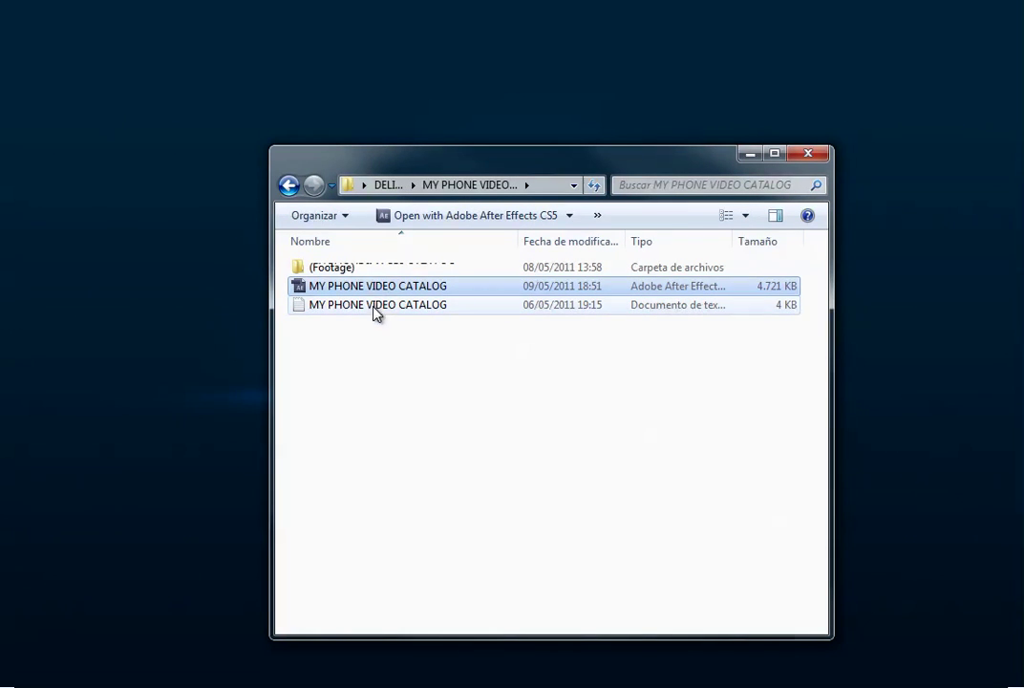
click(379, 441)
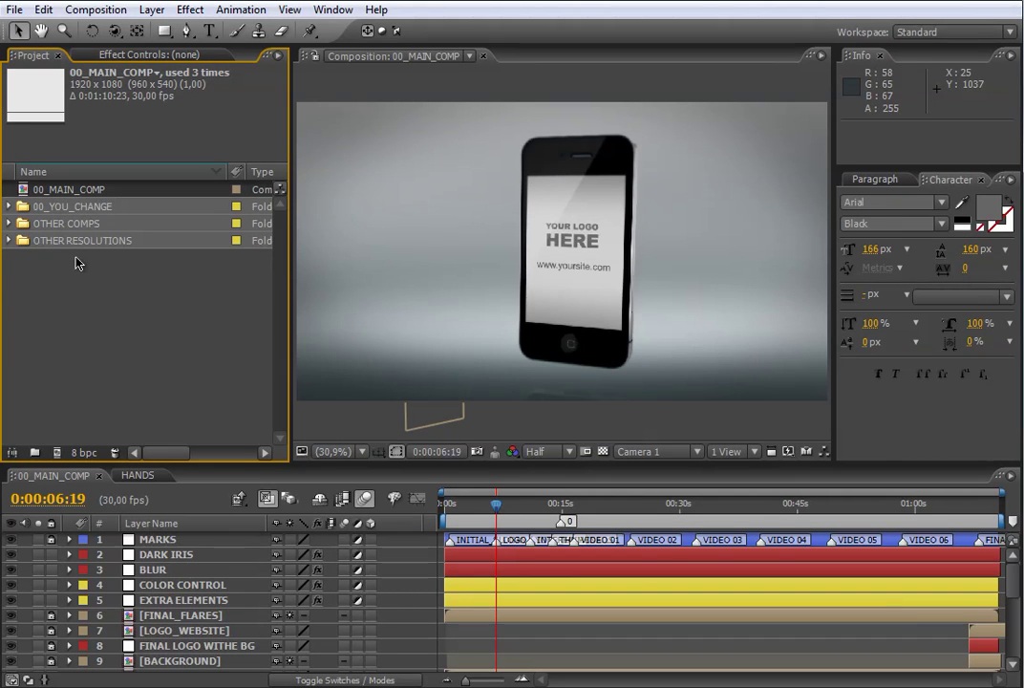
Step: Review the project's 00_YOU_CHANGE, OTHER COMPS and OTHER RESOLUTIONS folders and the 00_MAIN_COMP composition
click(80, 211)
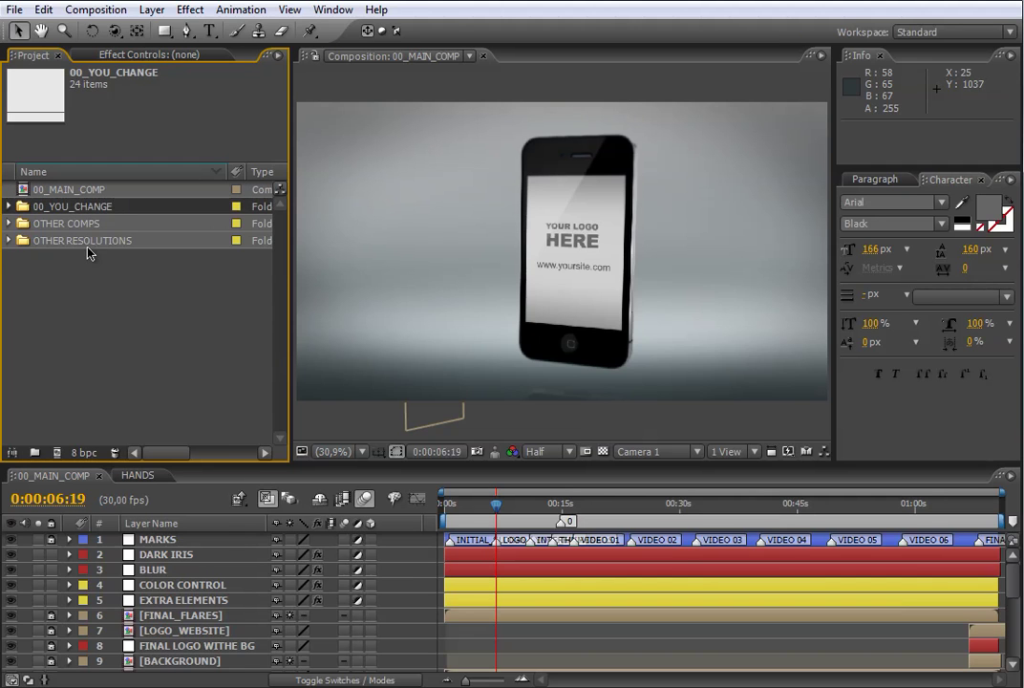
click(89, 240)
click(86, 226)
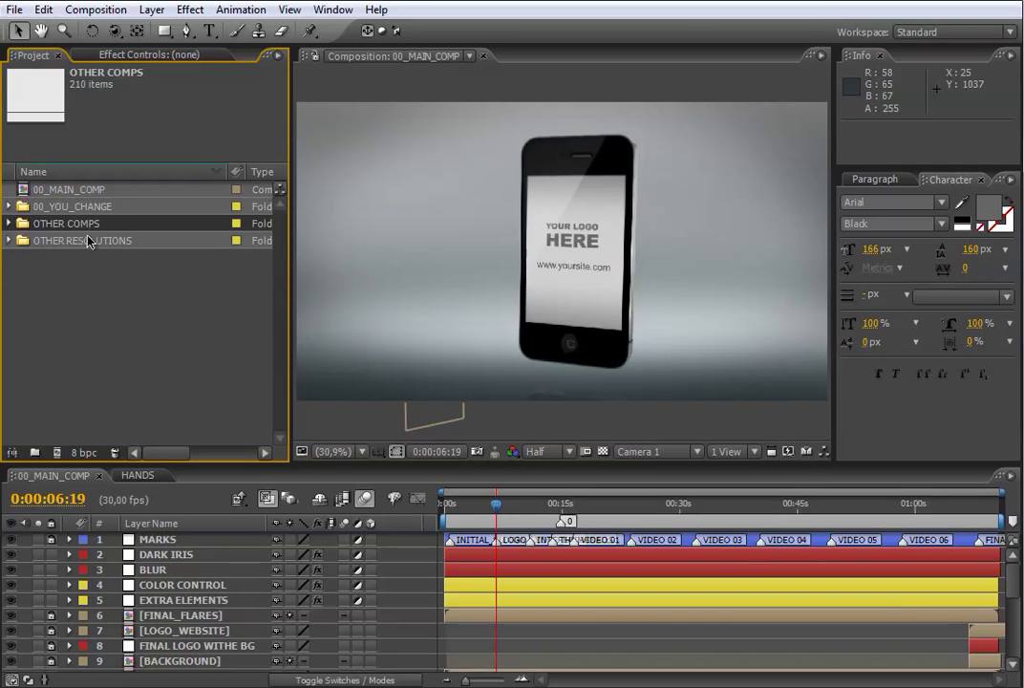
click(92, 243)
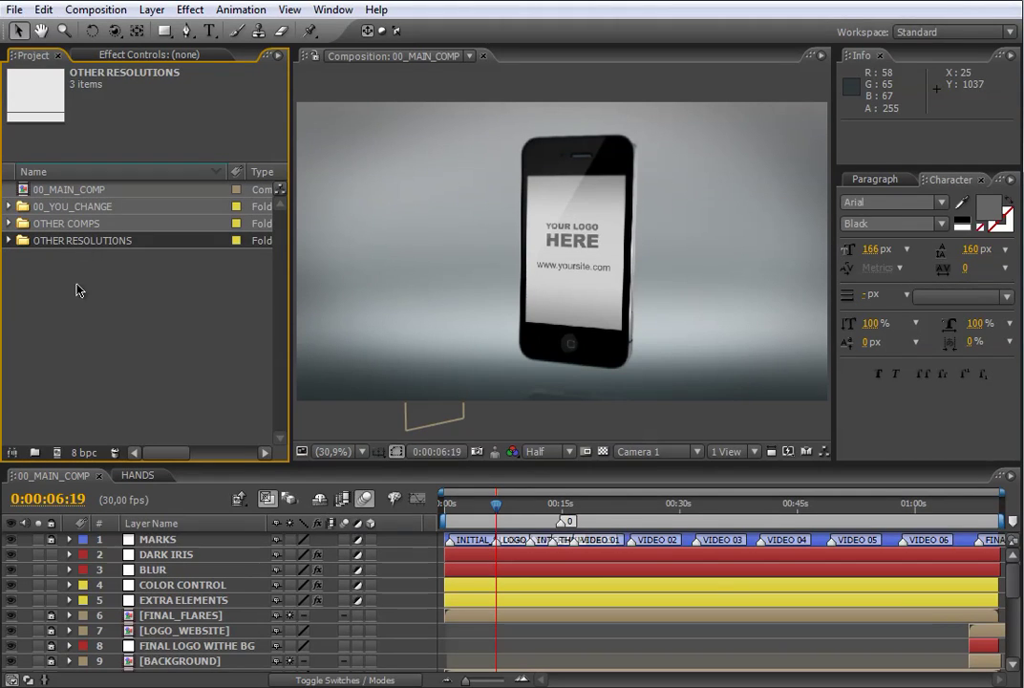
click(67, 189)
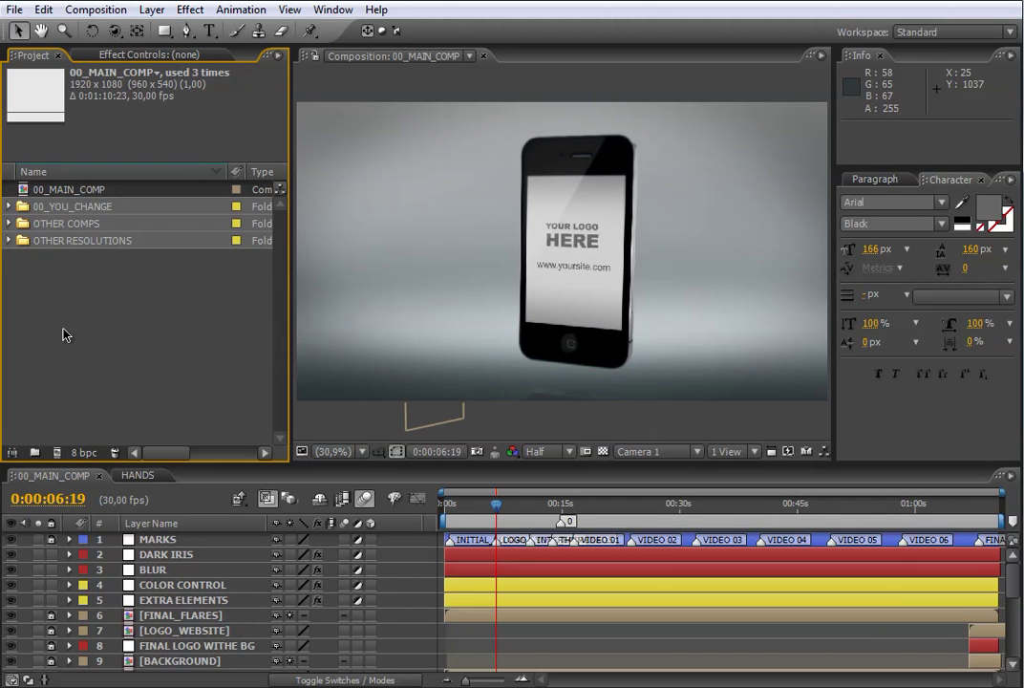
Step: Expand the 00_YOU_CHANGE folder and look through its editable text, video and logo compositions
click(52, 207)
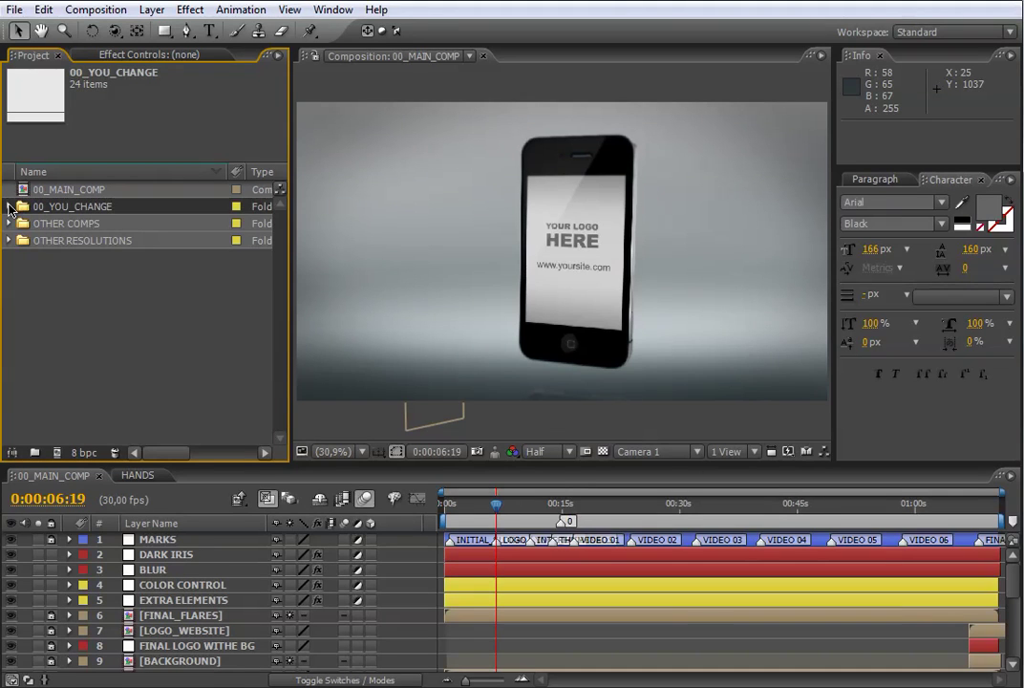
click(9, 206)
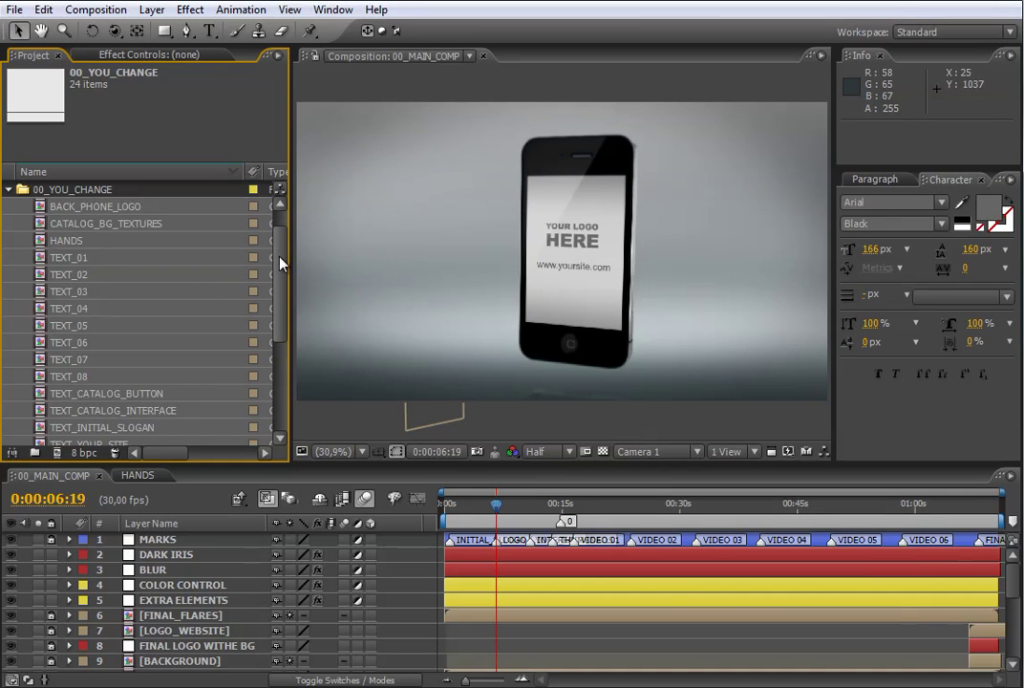
scroll(280, 260, down, 1)
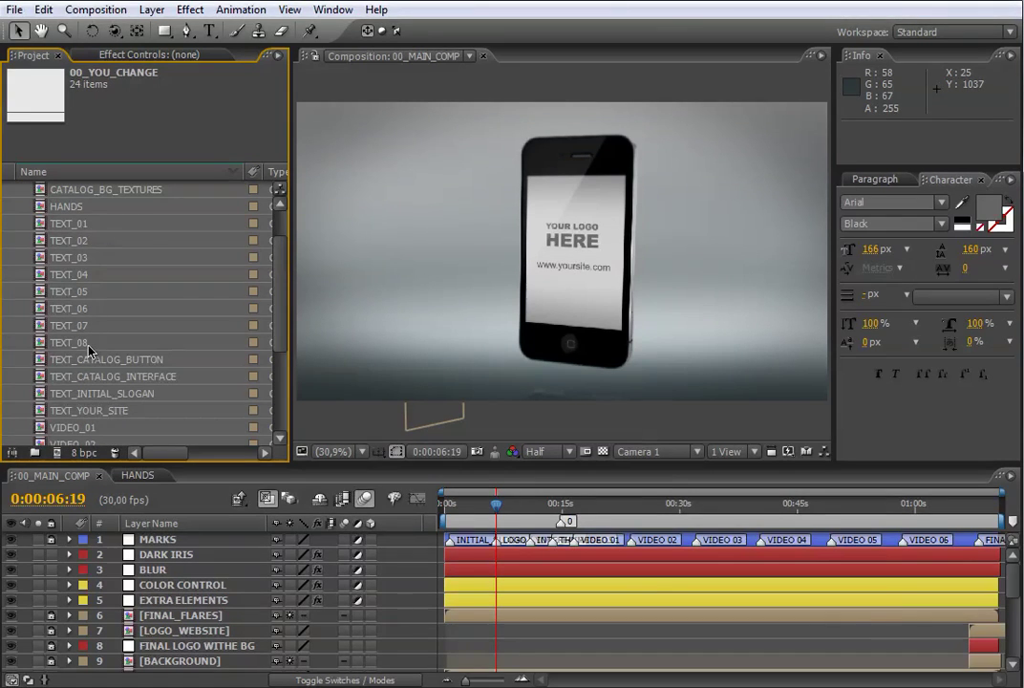
drag(281, 290, 281, 389)
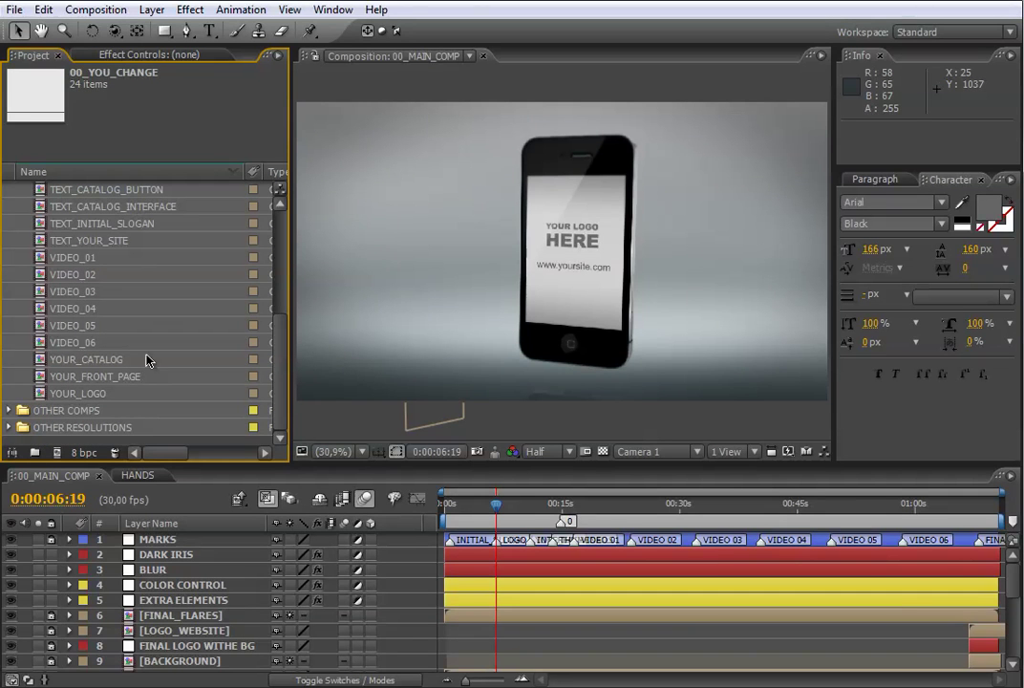
drag(281, 384, 285, 306)
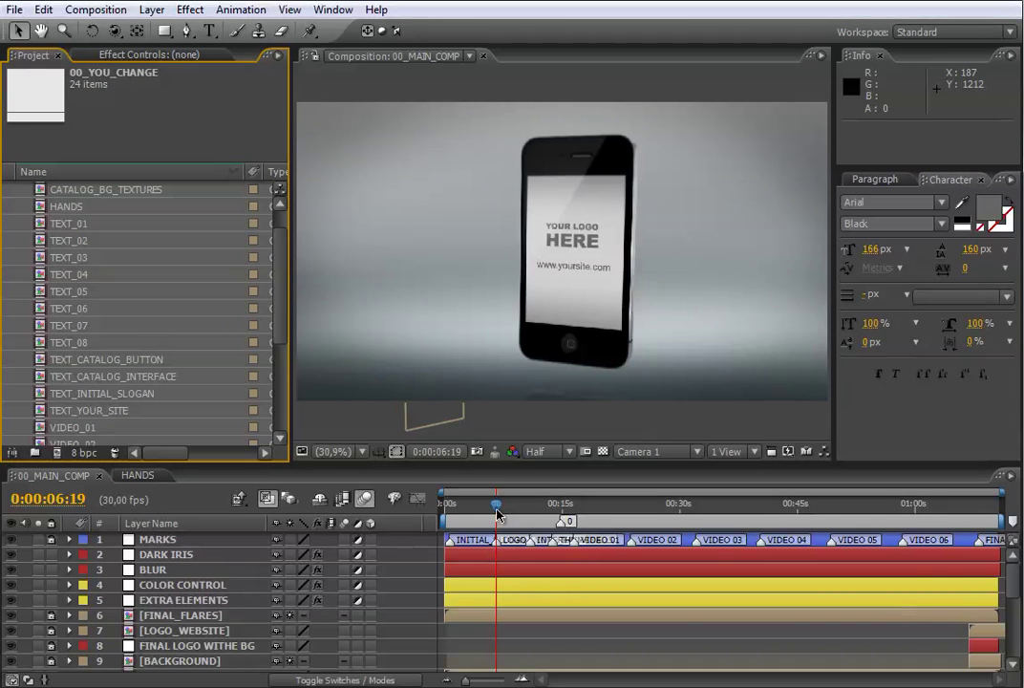
Step: Preview 00_MAIN_COMP at its successive timeline markers, from 0:00:10:27 to the VIDEO 02 marker at 0:00:23:24
click(531, 513)
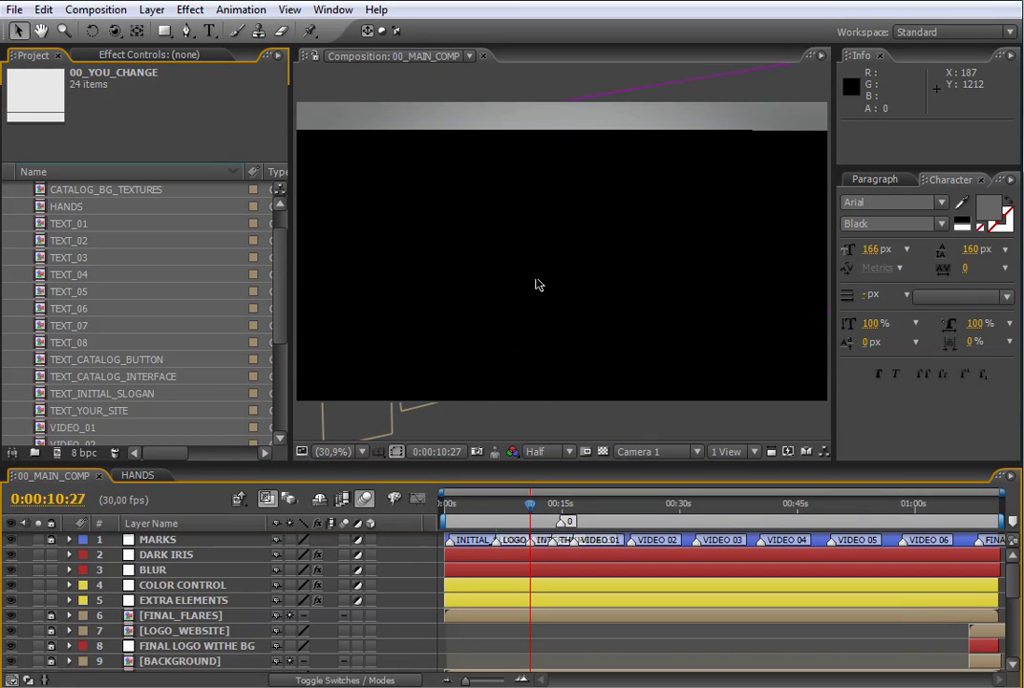
click(553, 514)
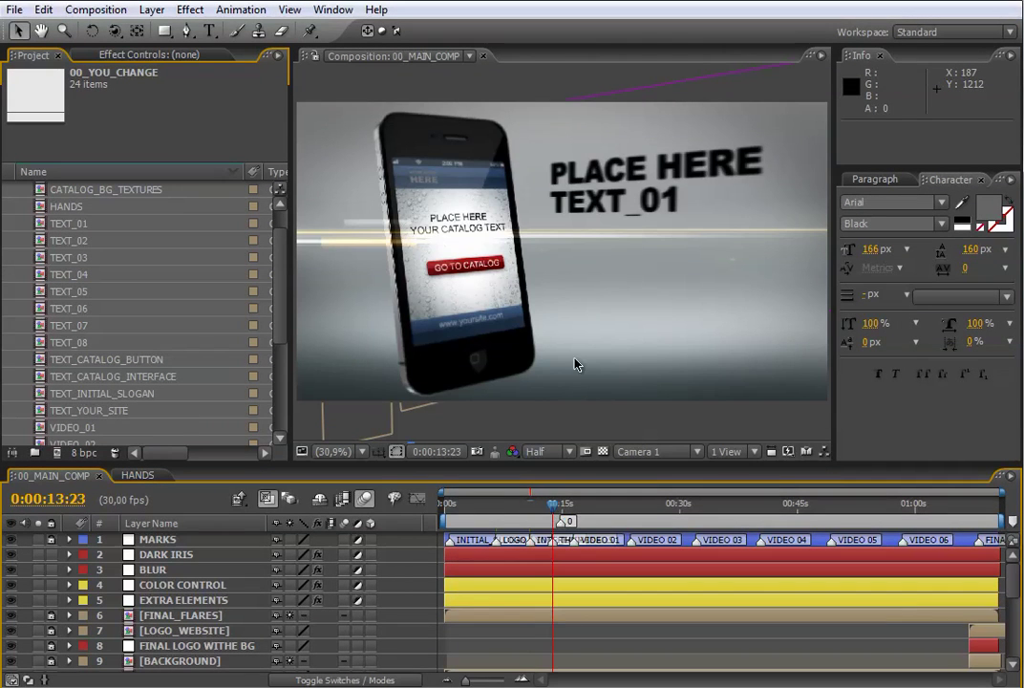
click(574, 515)
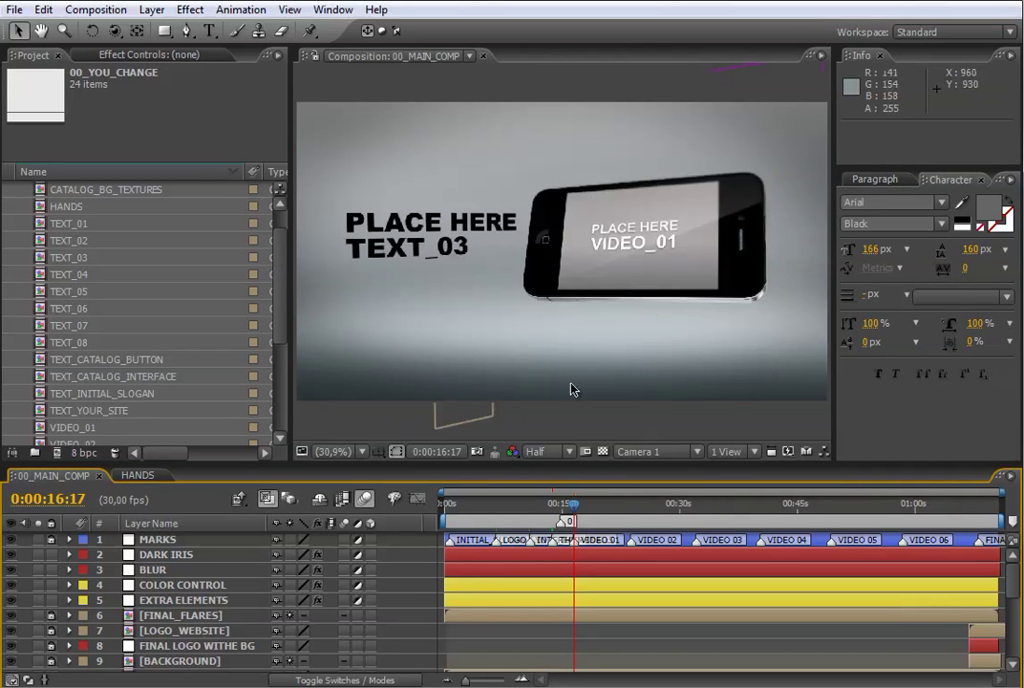
key(k)
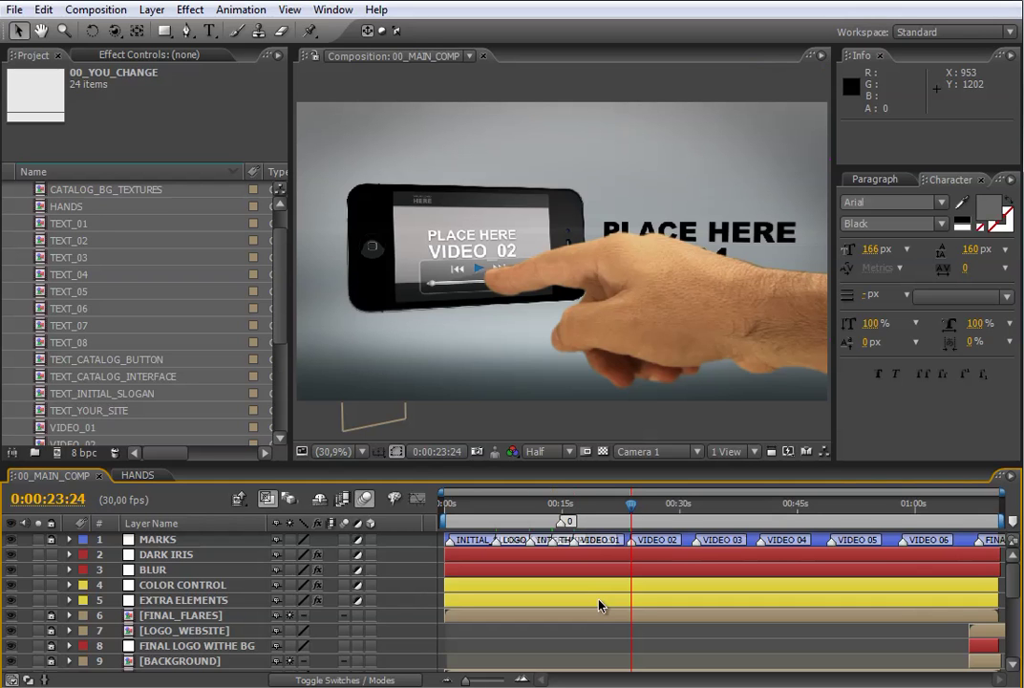
Step: Set the main composition's current time to the TEXT_01 layer's marker and open the TEXT_01 composition for editing
scroll(1005, 651, down, 5)
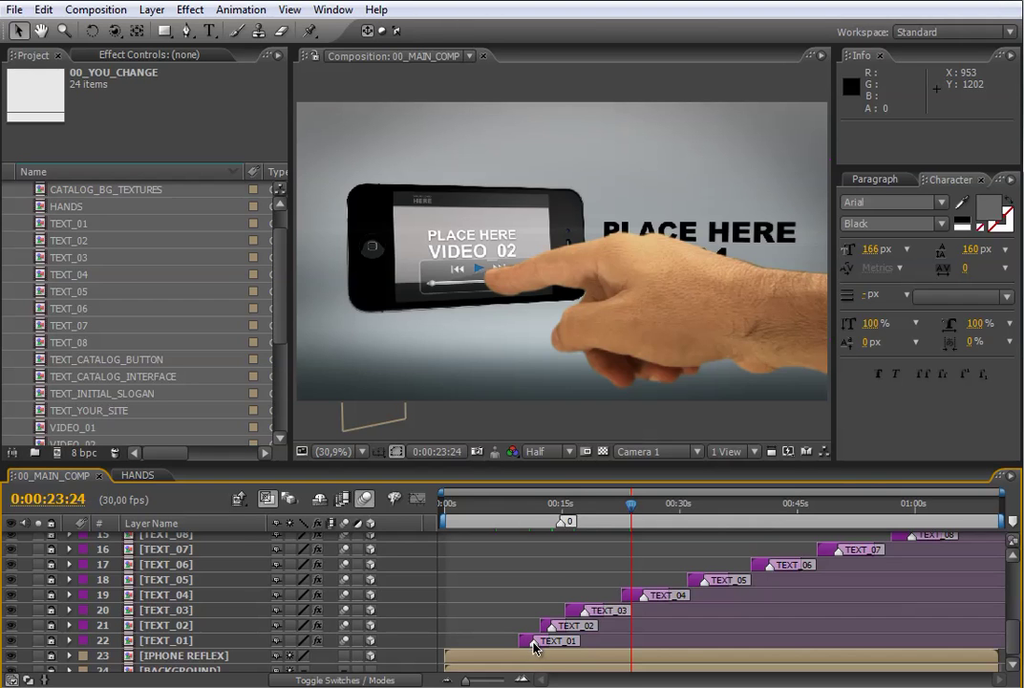
click(533, 505)
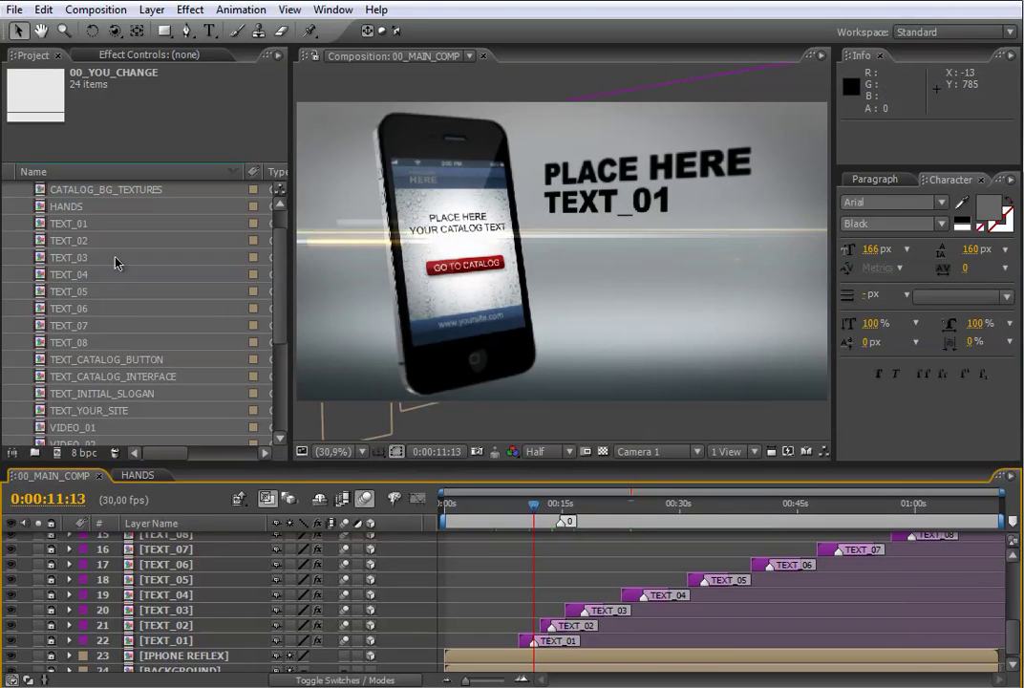
click(83, 225)
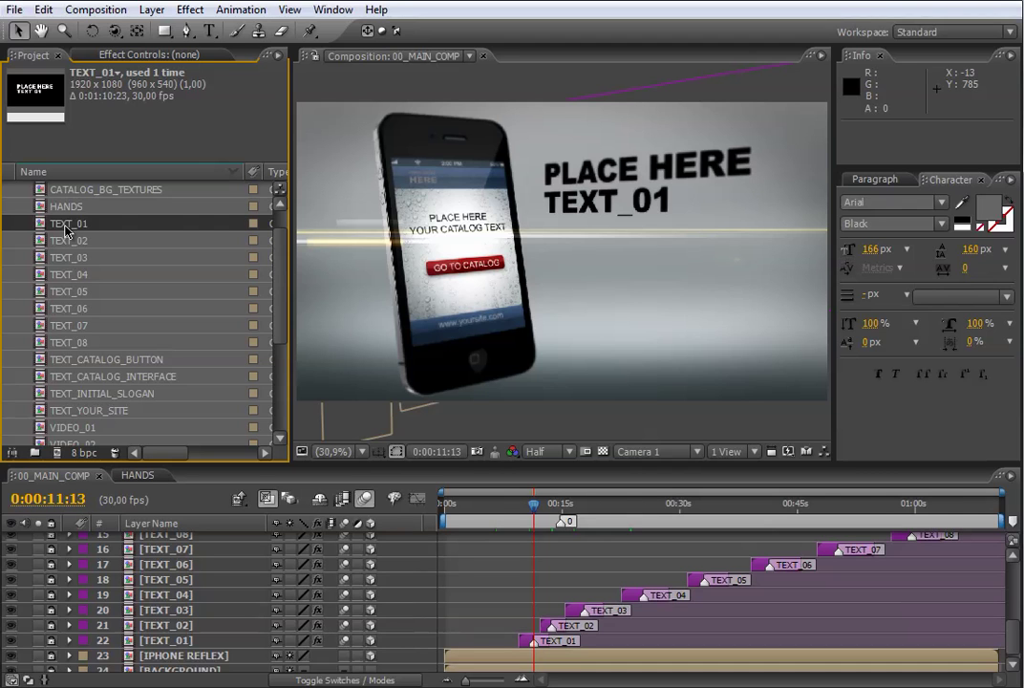
double_click(65, 226)
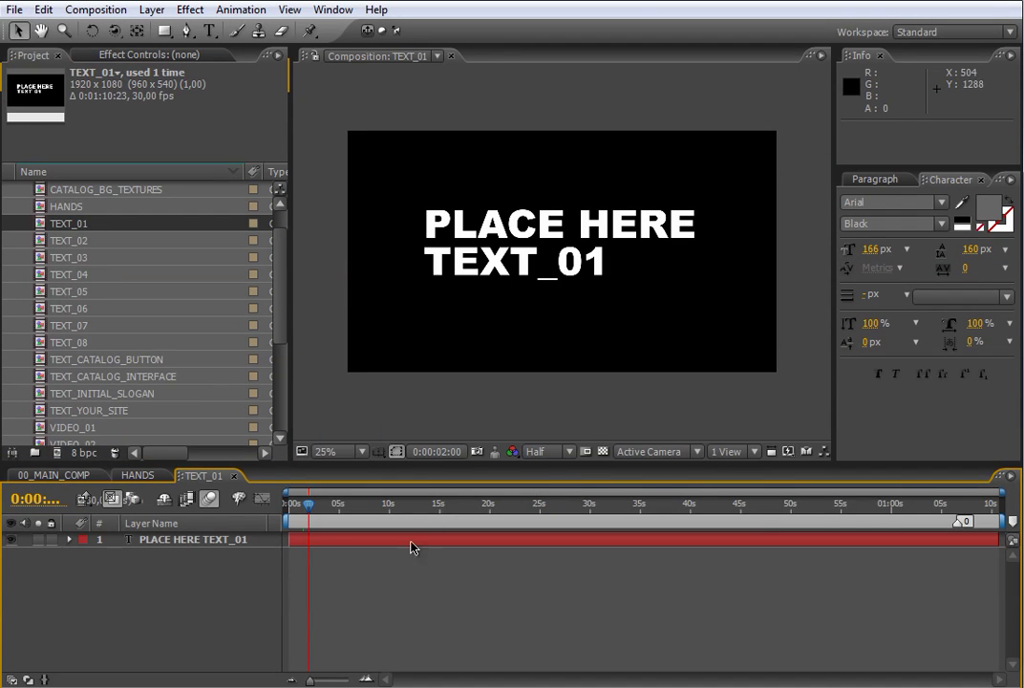
Step: Replace the TEXT_01 placeholder with "WELCOME TO YOUR CATALOG" on two lines and return to 00_MAIN_COMP
click(426, 215)
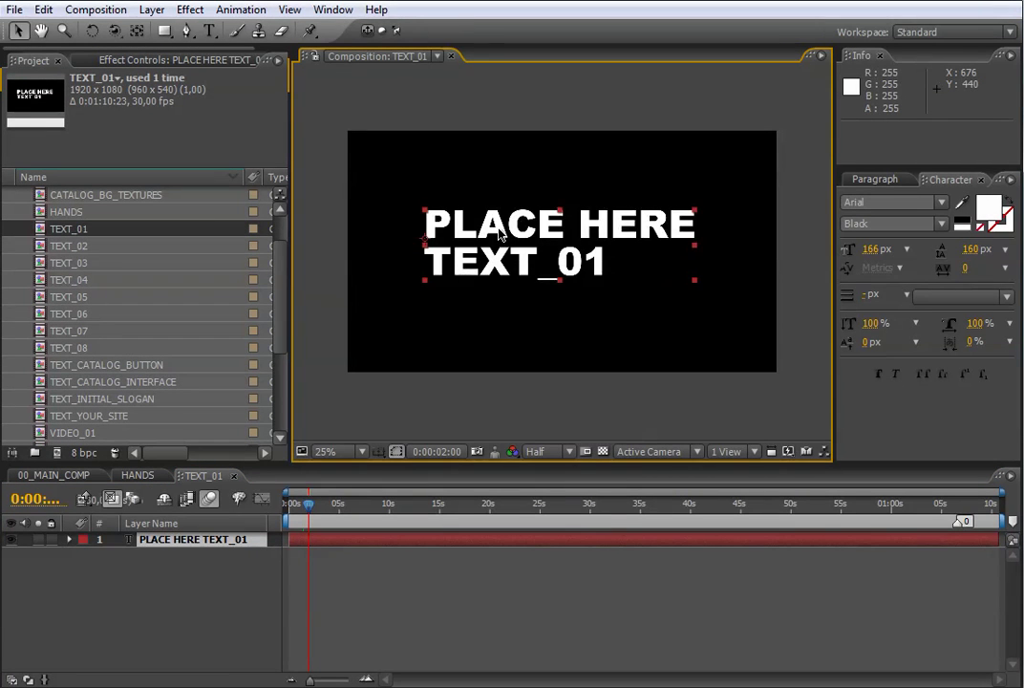
double_click(498, 234)
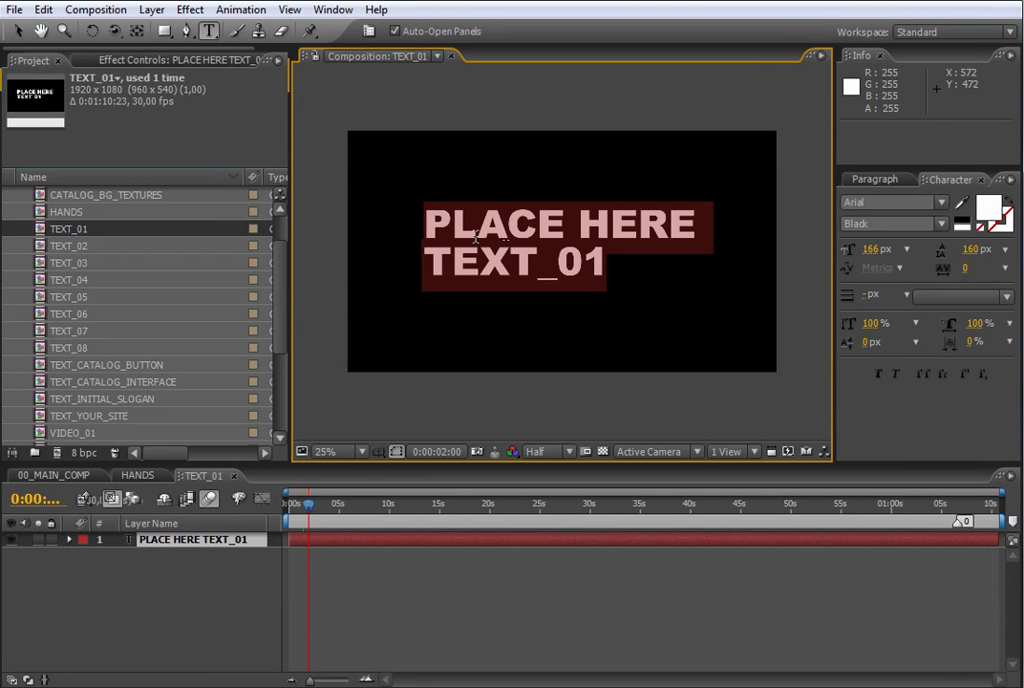
text(WELCOME TO )
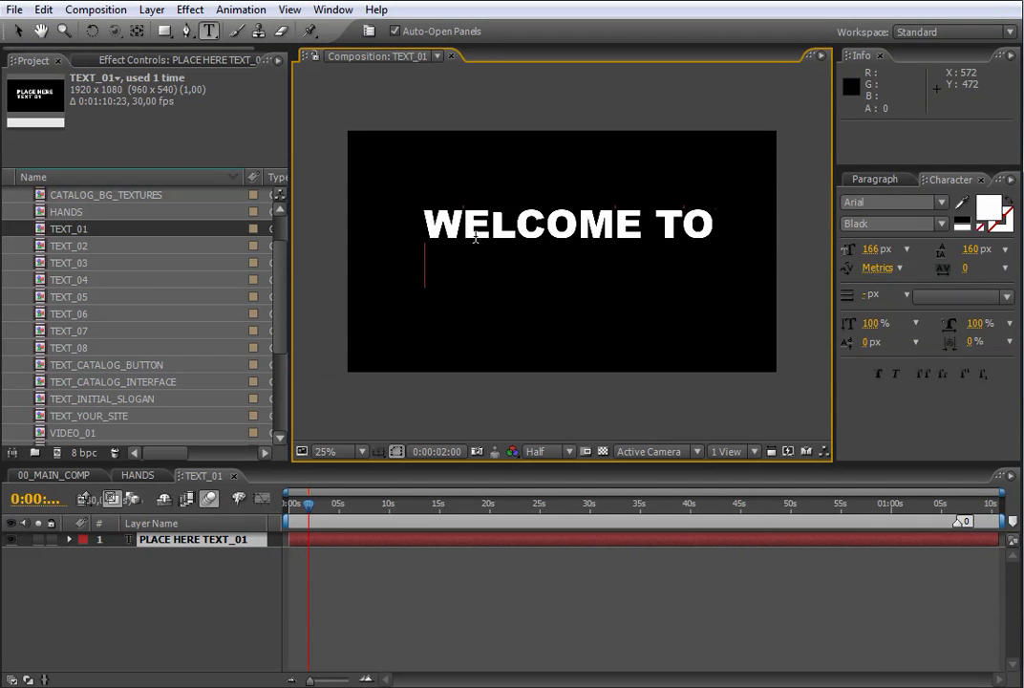
text(YOUR CATALOG)
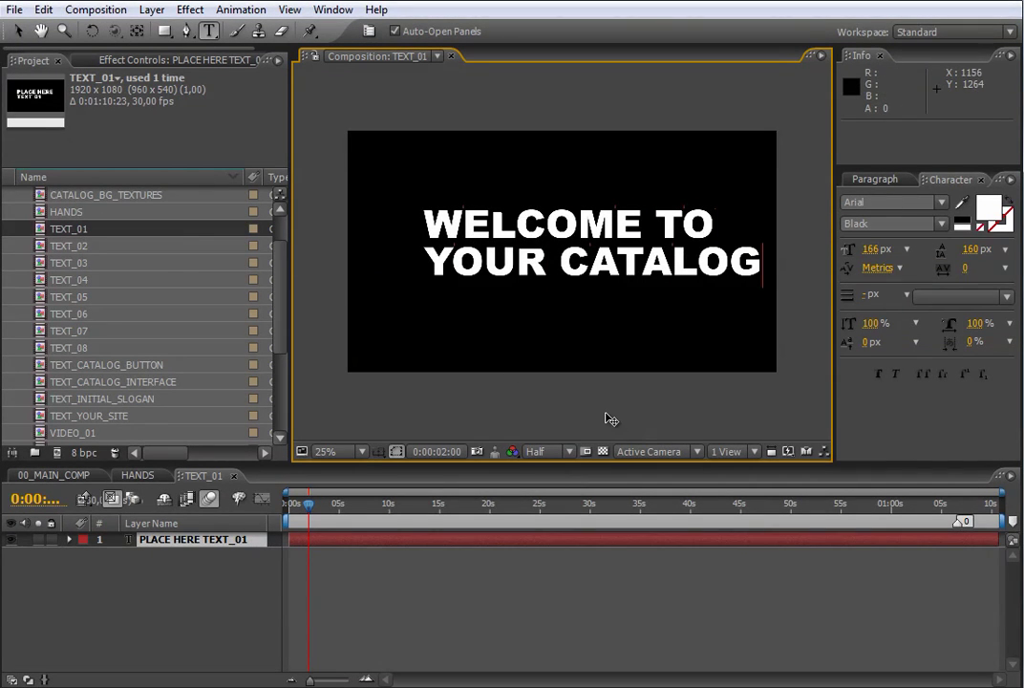
click(53, 474)
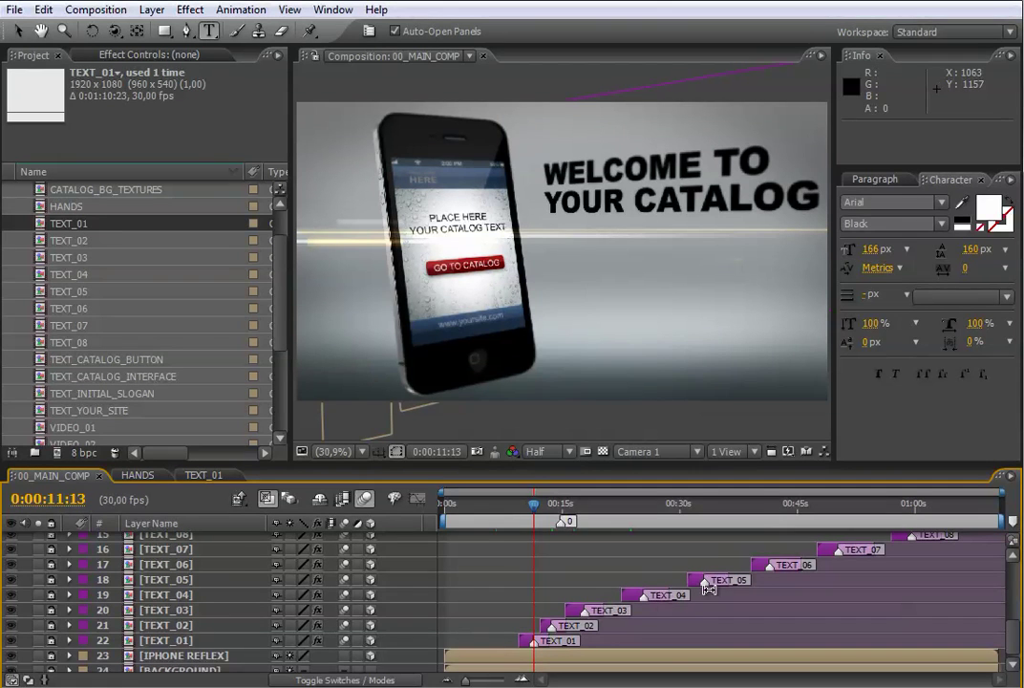
Step: Preview the TEXT_02 and TEXT_03 placeholders at their layer markers in the main composition and switch back to the Selection tool
click(552, 516)
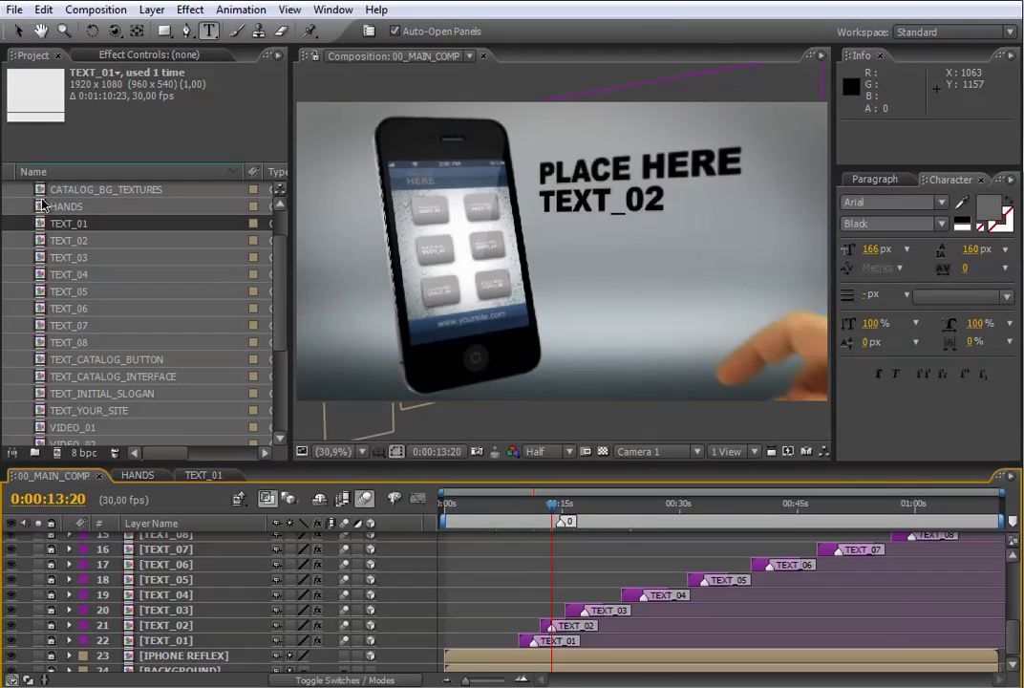
click(66, 244)
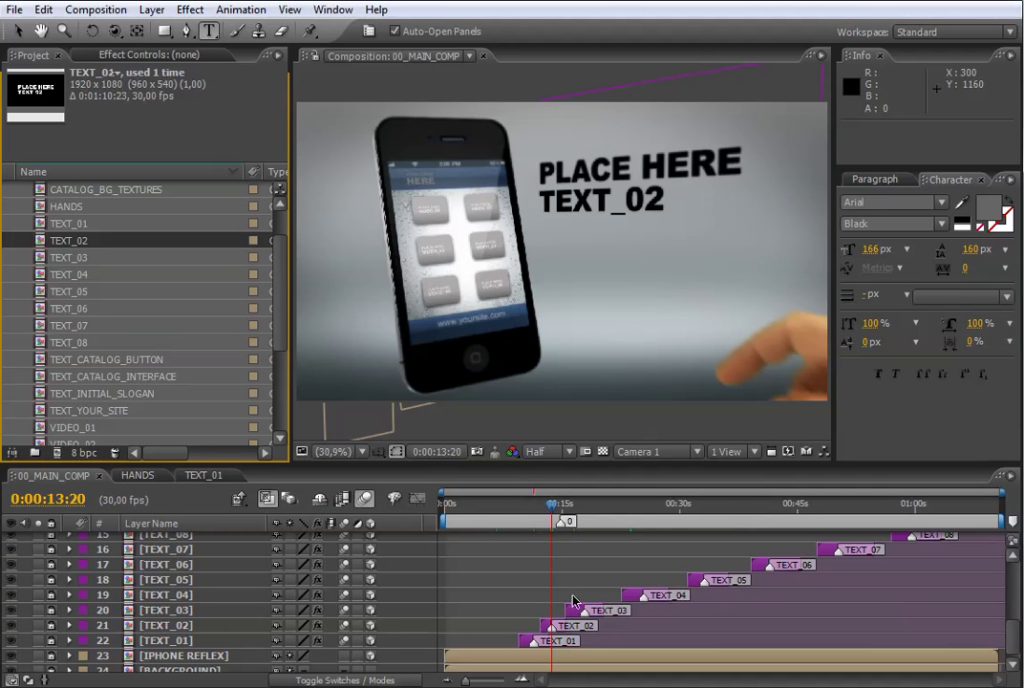
click(584, 515)
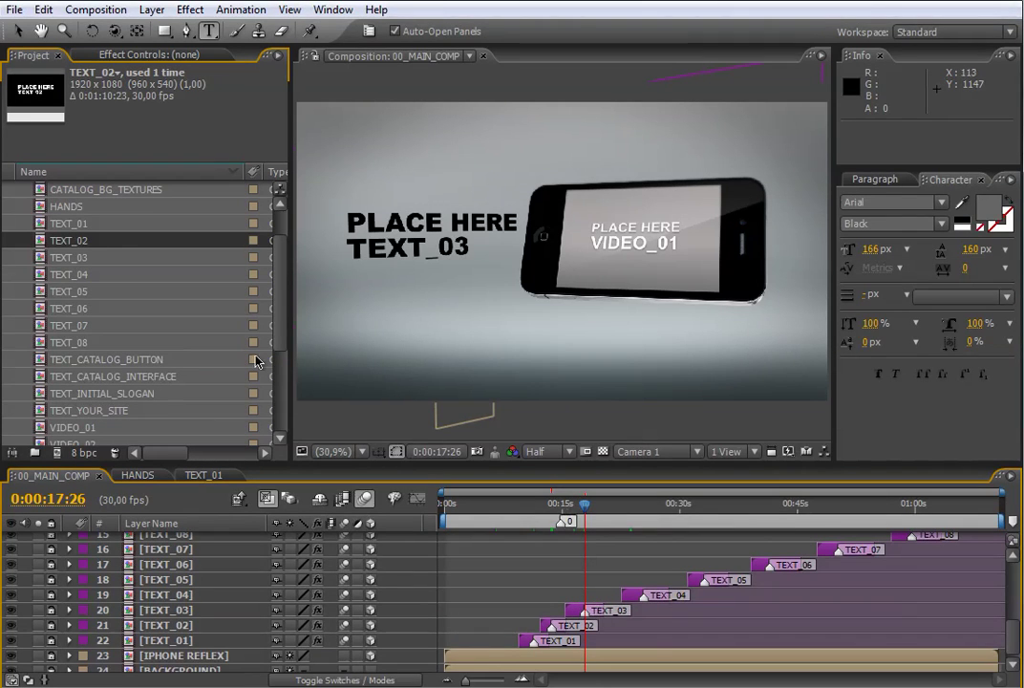
scroll(281, 313, down, 1)
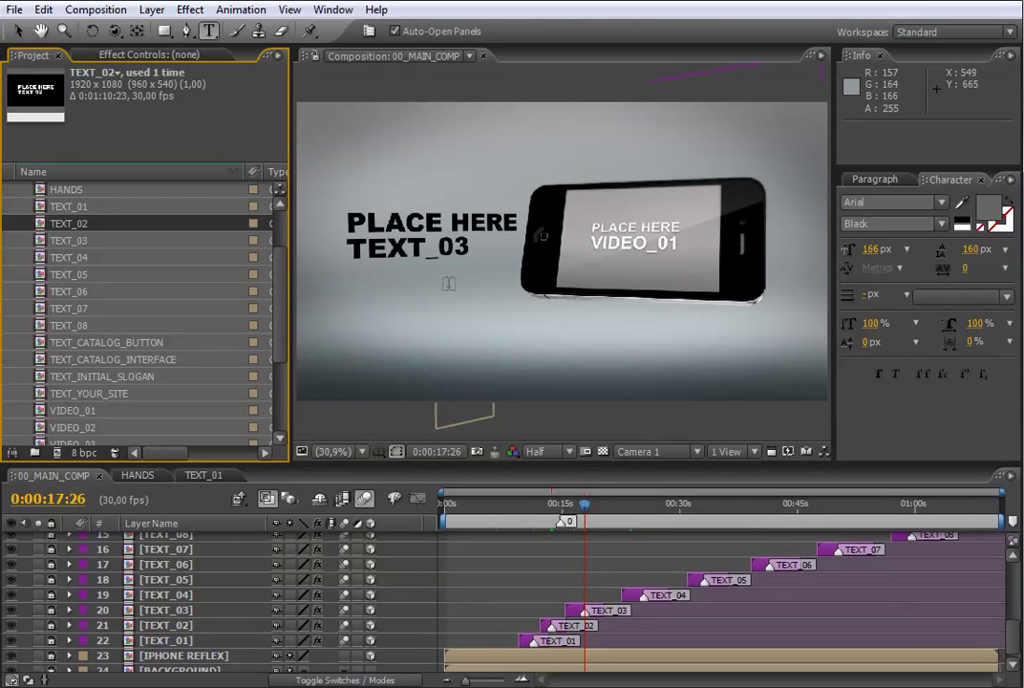
click(20, 32)
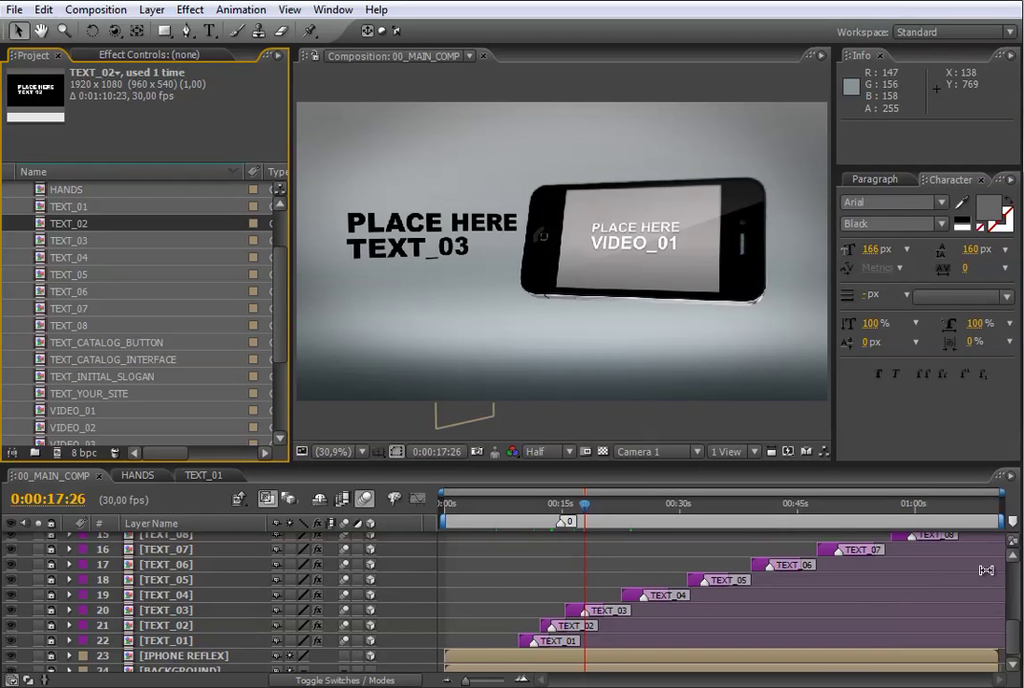
Step: Preview the main composition at the INITIAL_SLOGAN and logo/site markers and select the matching TEXT_INITIAL_SLOGAN and TEXT_YOUR_SITE compositions
scroll(1003, 612, up, 5)
drag(1001, 493, 694, 492)
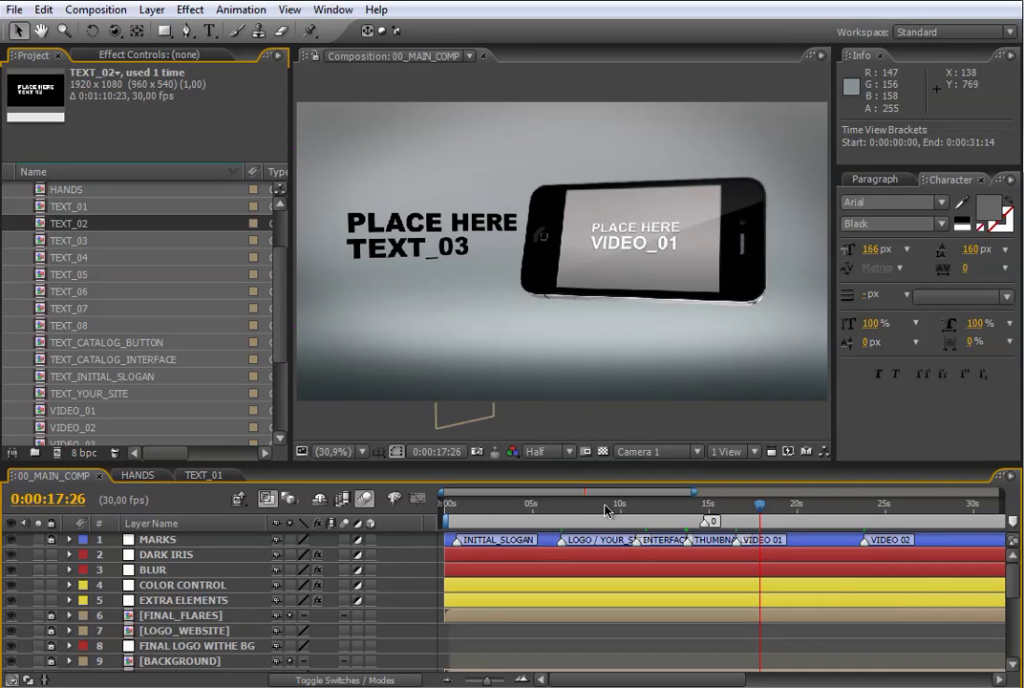
click(459, 510)
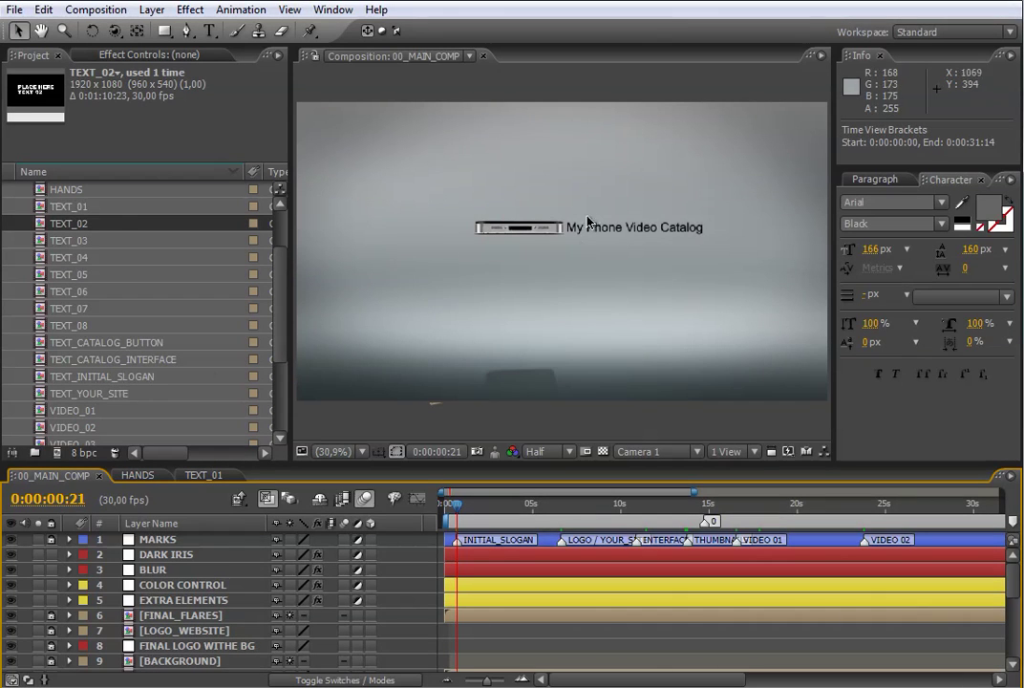
click(107, 378)
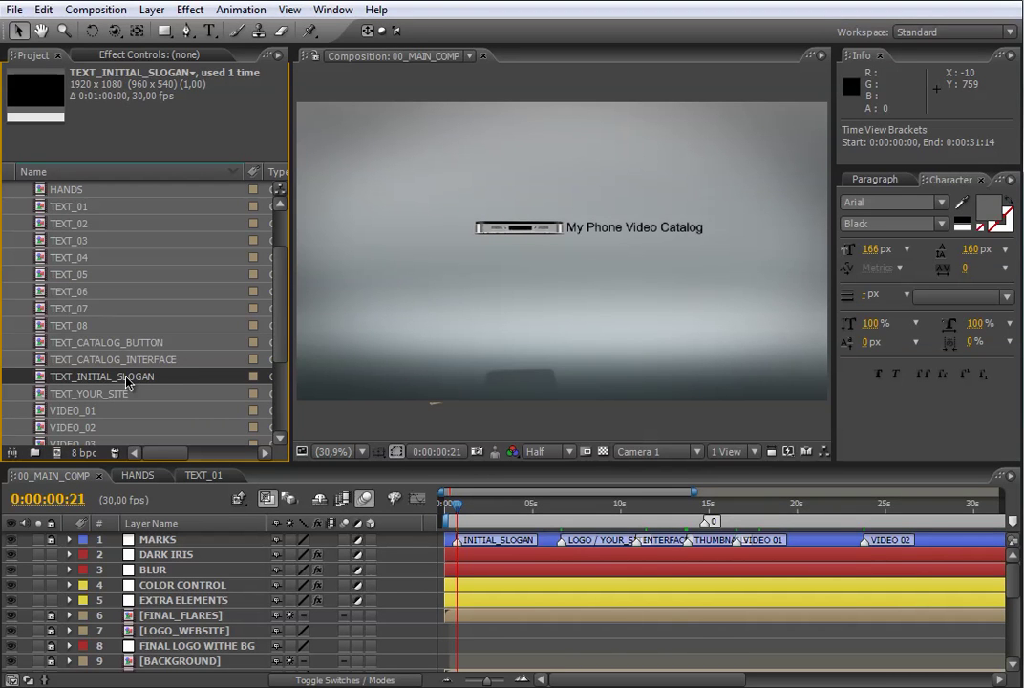
click(565, 516)
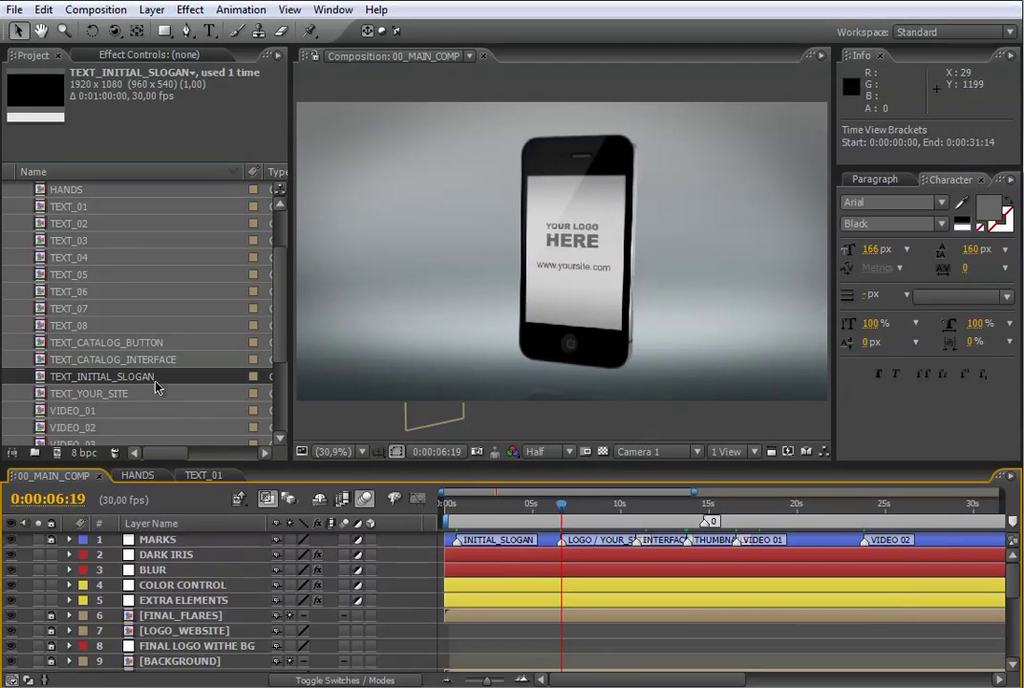
click(122, 394)
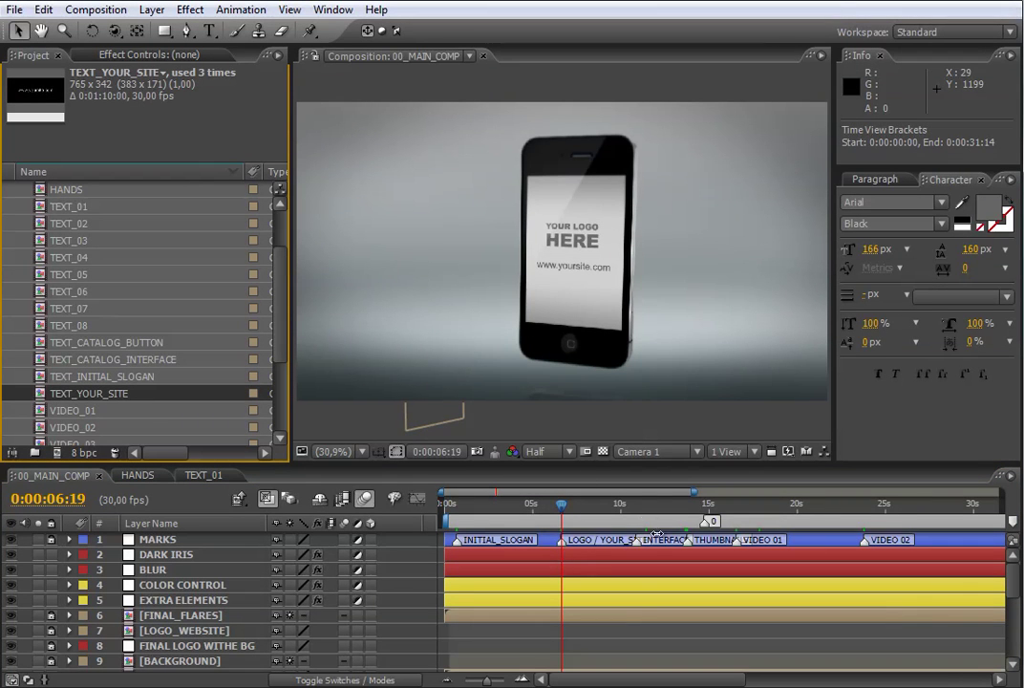
Step: Set the main composition's current time to the interface marker at 0:00:10:27 and open the TEXT_CATALOG_INTERFACE composition
key(k)
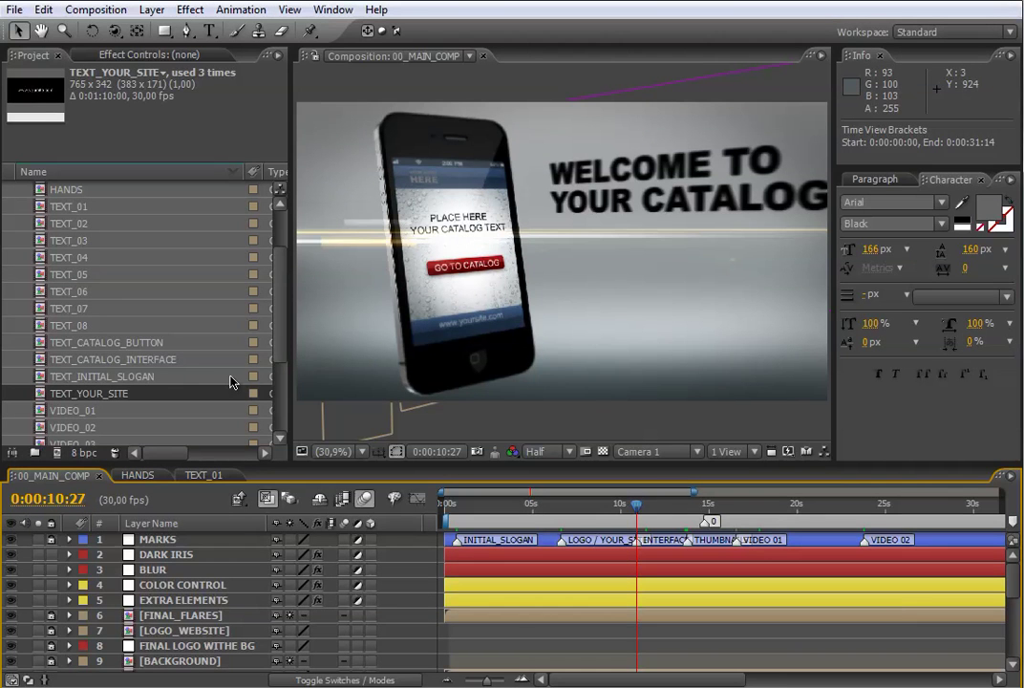
click(145, 362)
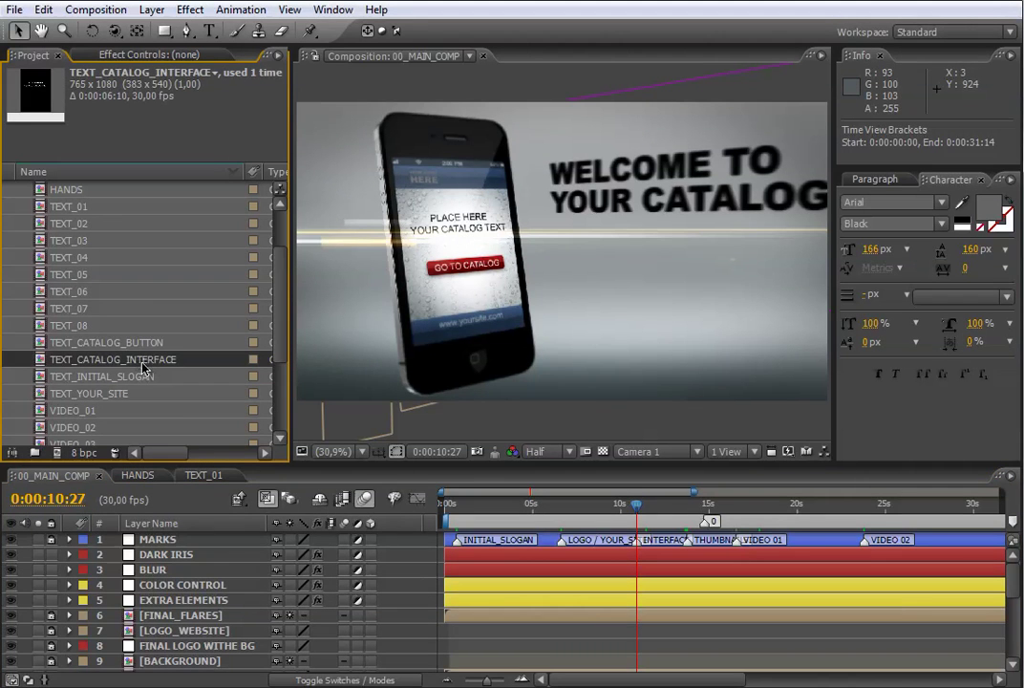
double_click(148, 368)
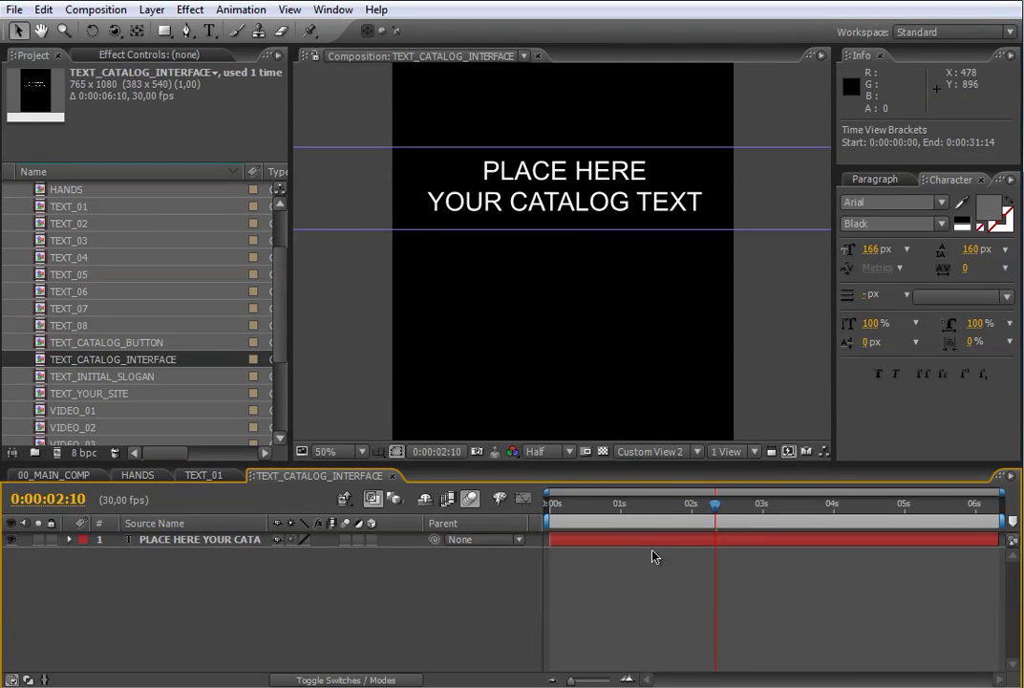
Step: Replace the catalog interface placeholder with "NAVEGATE OUR VIDEO CATALOG" on two lines, return to 00_MAIN_COMP and restore the Selection tool
double_click(547, 178)
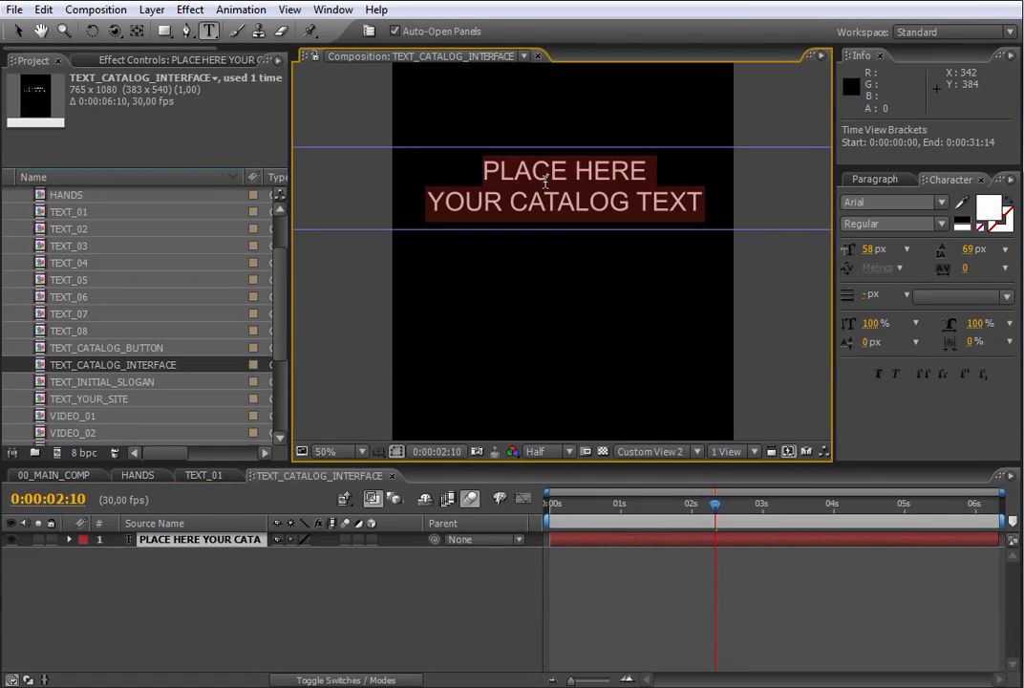
text(NAVEGATE OUR)
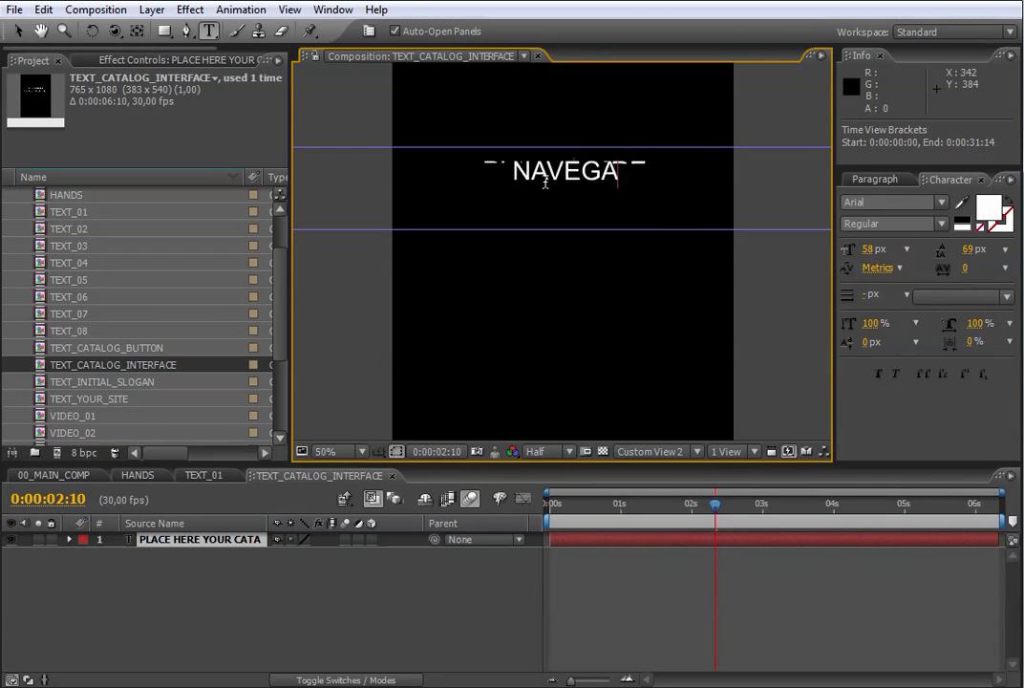
key(Return)
text(C)
key(BackSpace)
text(V)
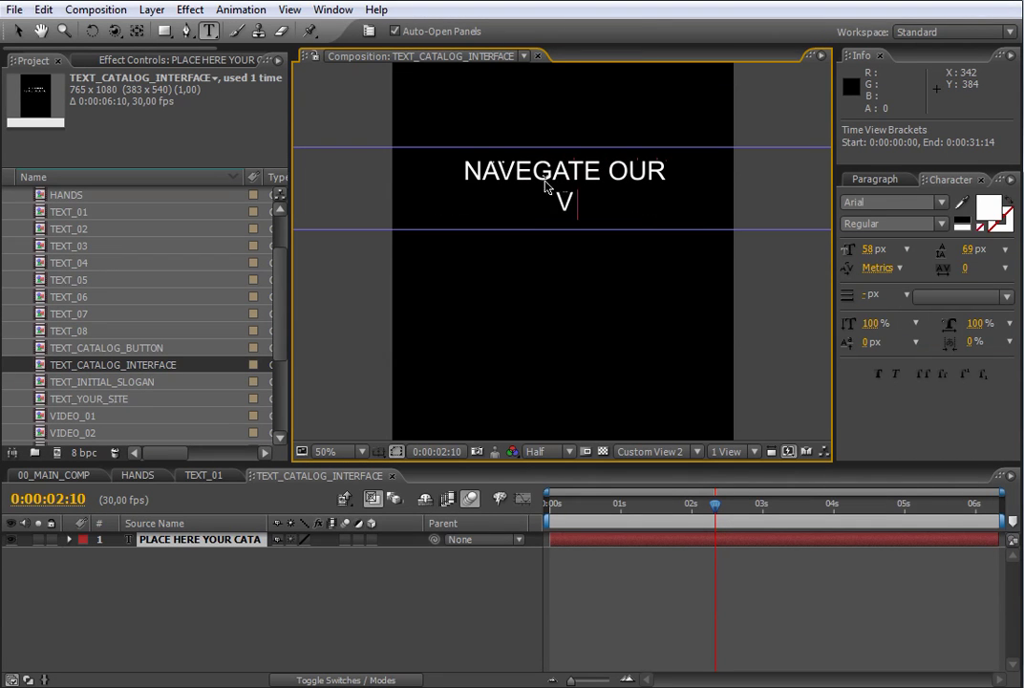
text(IDEO CATALOG)
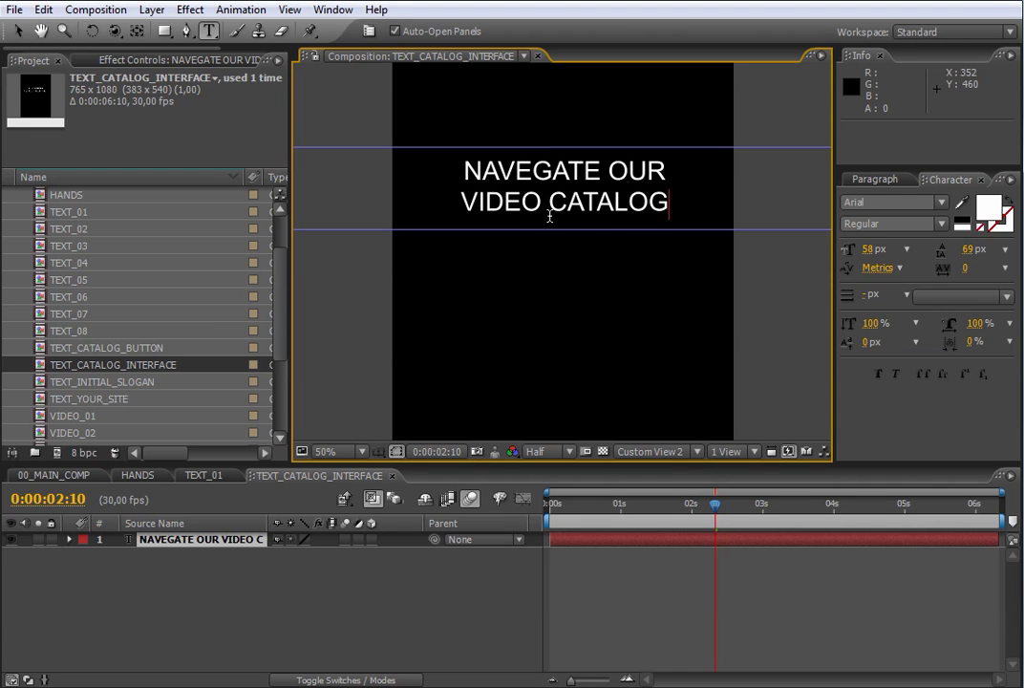
click(52, 475)
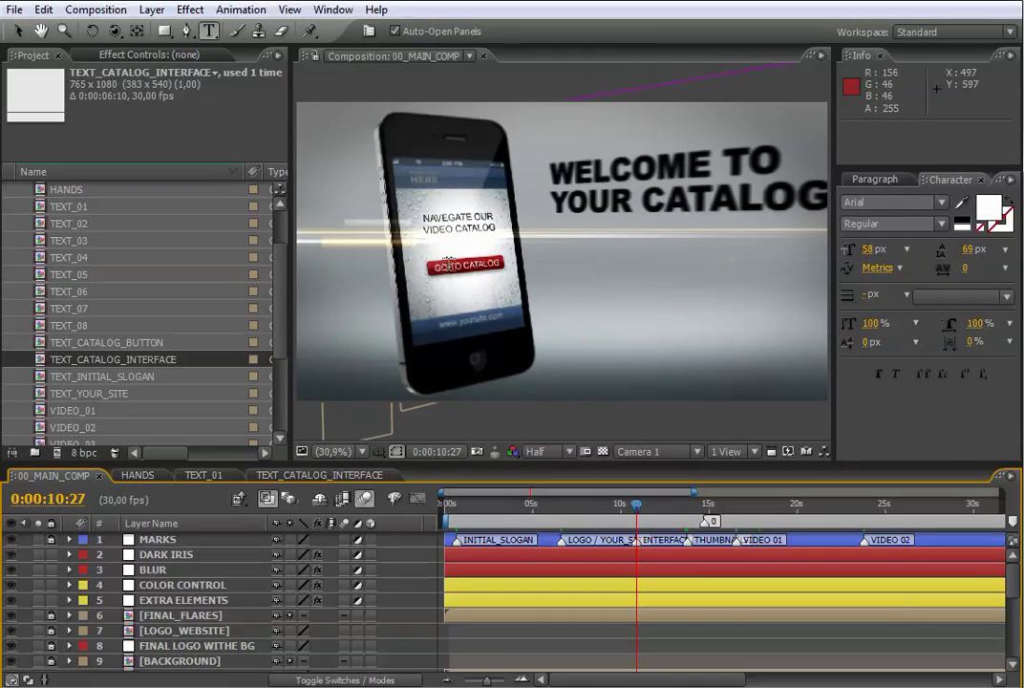
key(v)
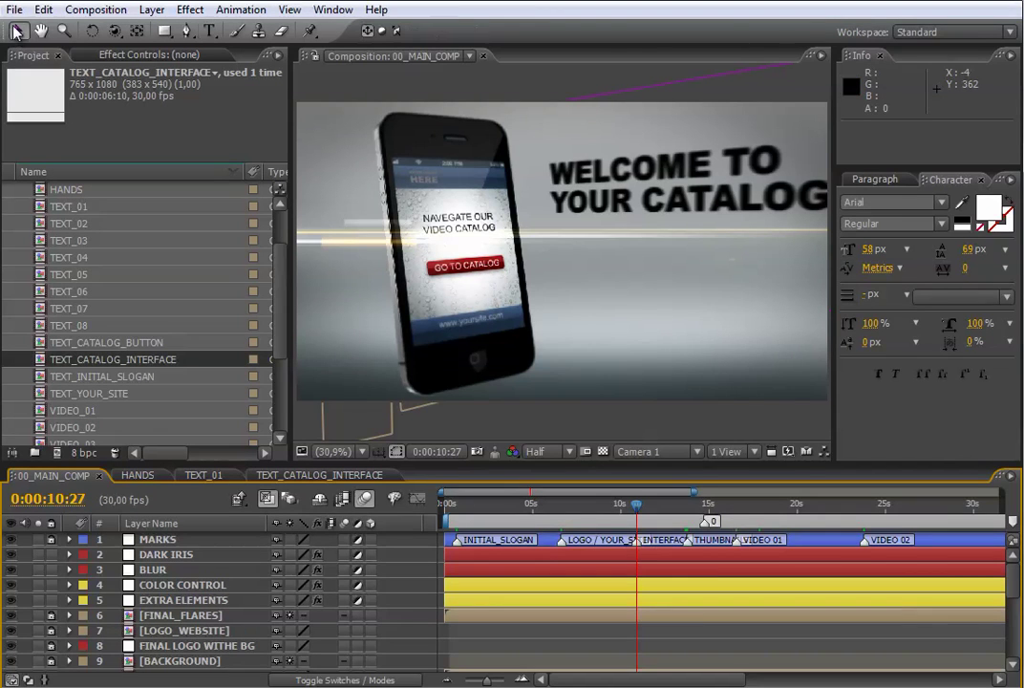
Step: Change the TEXT_CATALOG_BUTTON composition's text to "ENTER NOW", return to 00_MAIN_COMP and restore the Selection tool
click(127, 343)
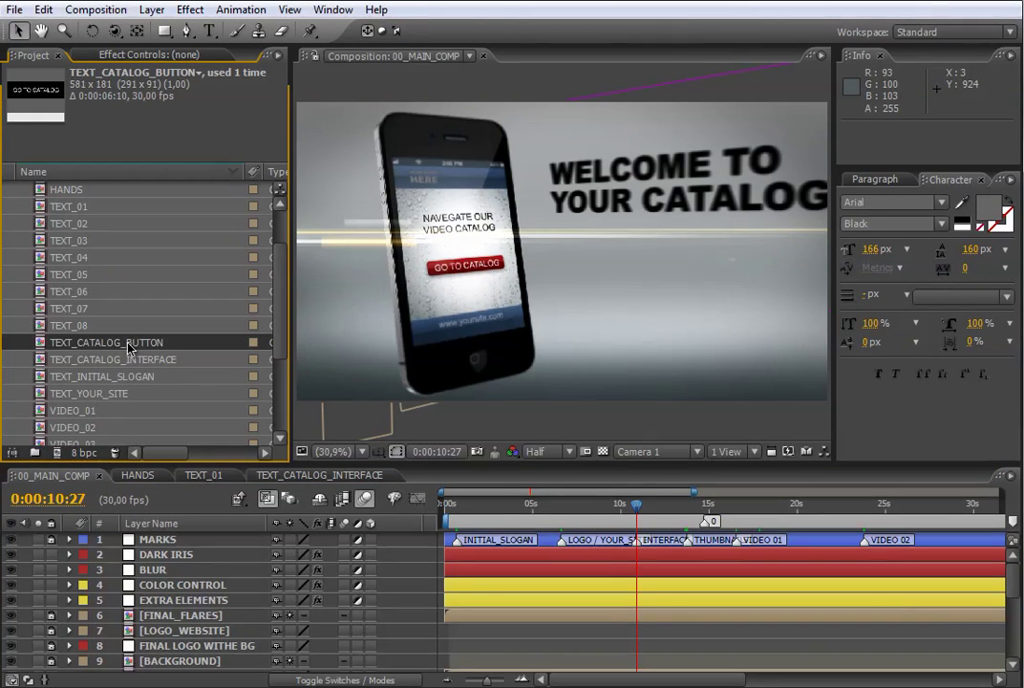
double_click(127, 343)
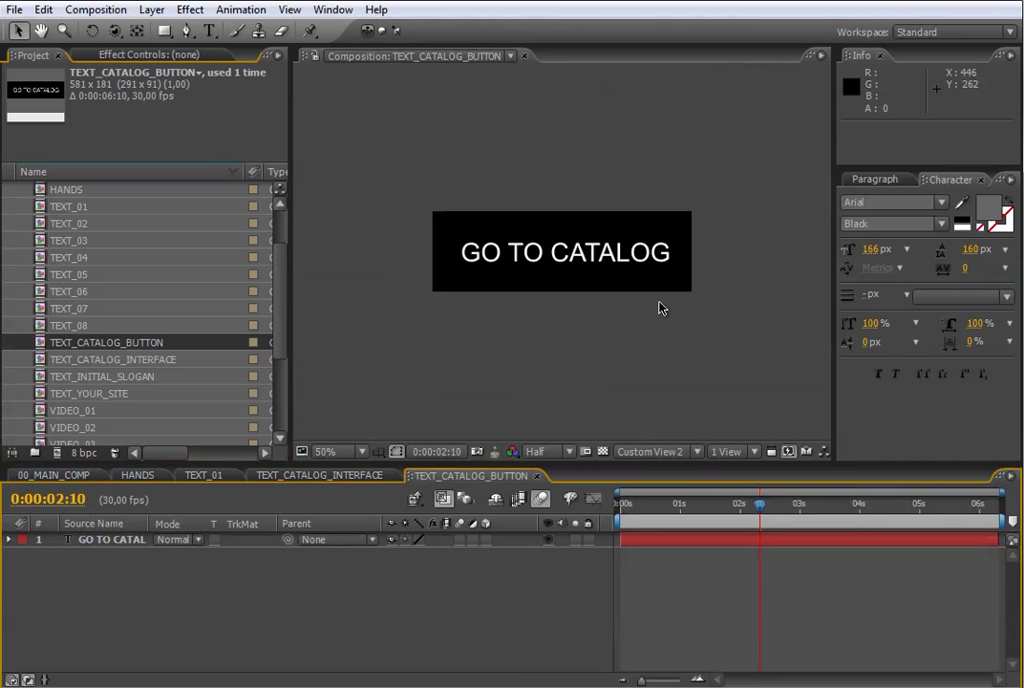
double_click(592, 251)
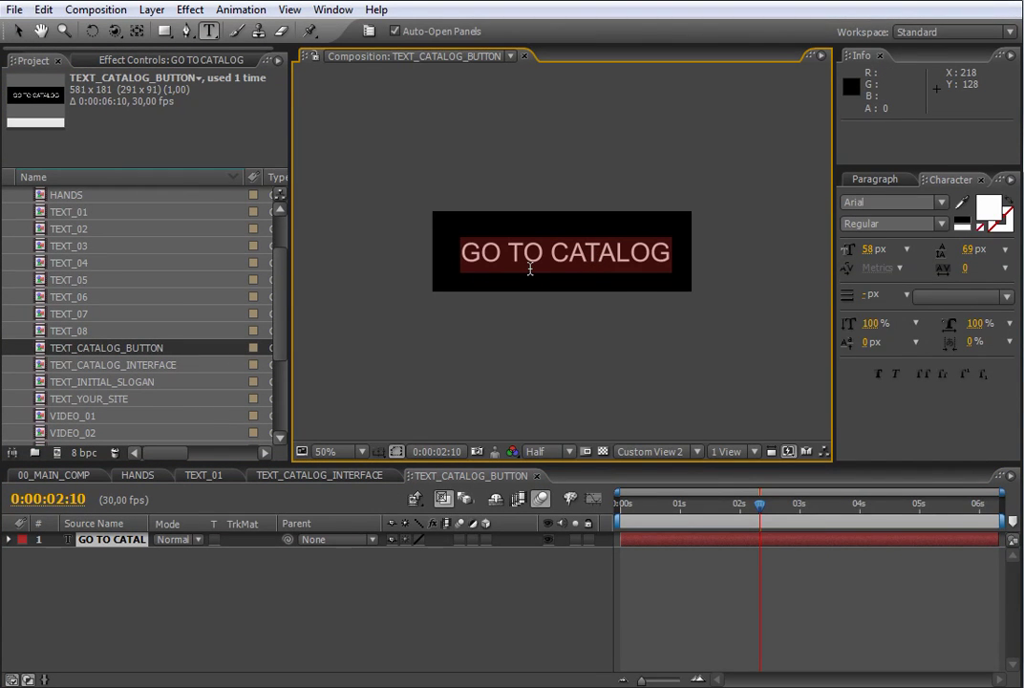
text(ENTER NOW)
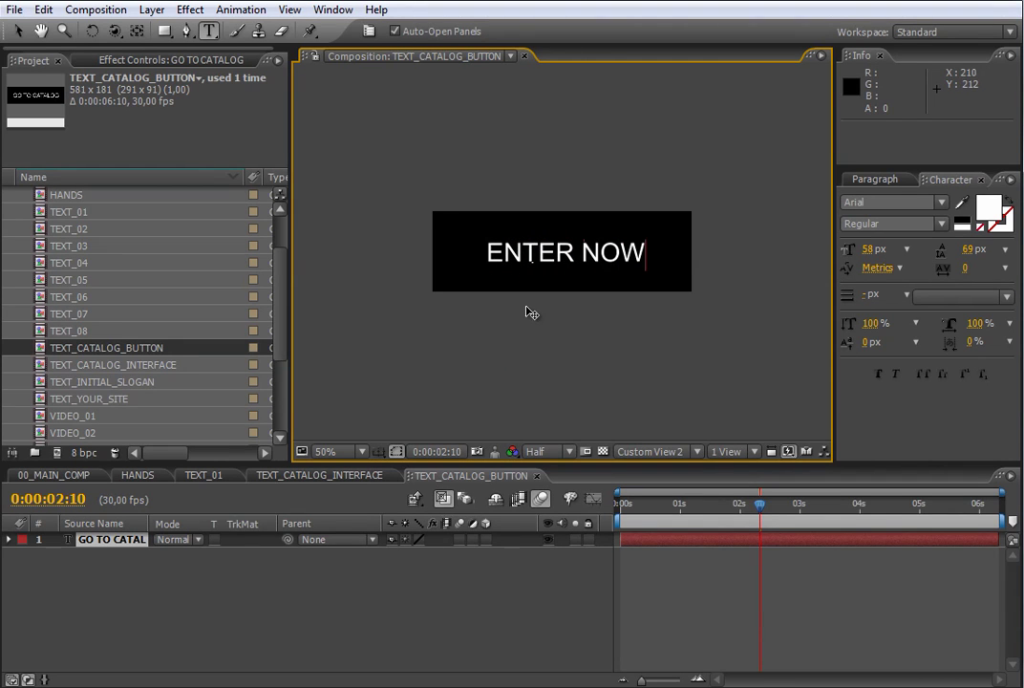
click(72, 477)
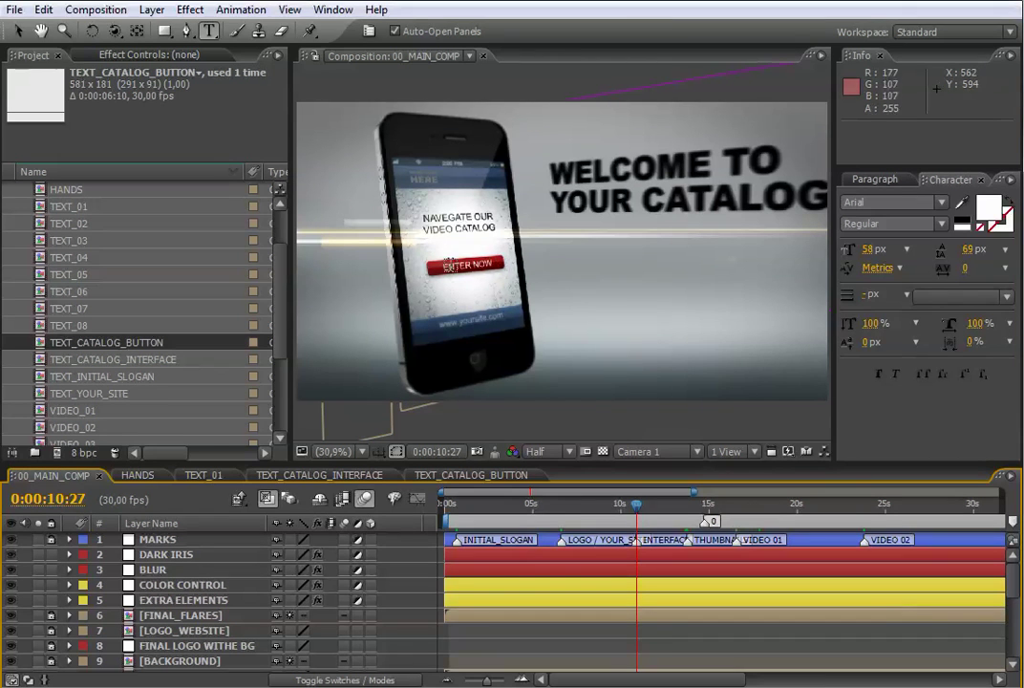
click(19, 31)
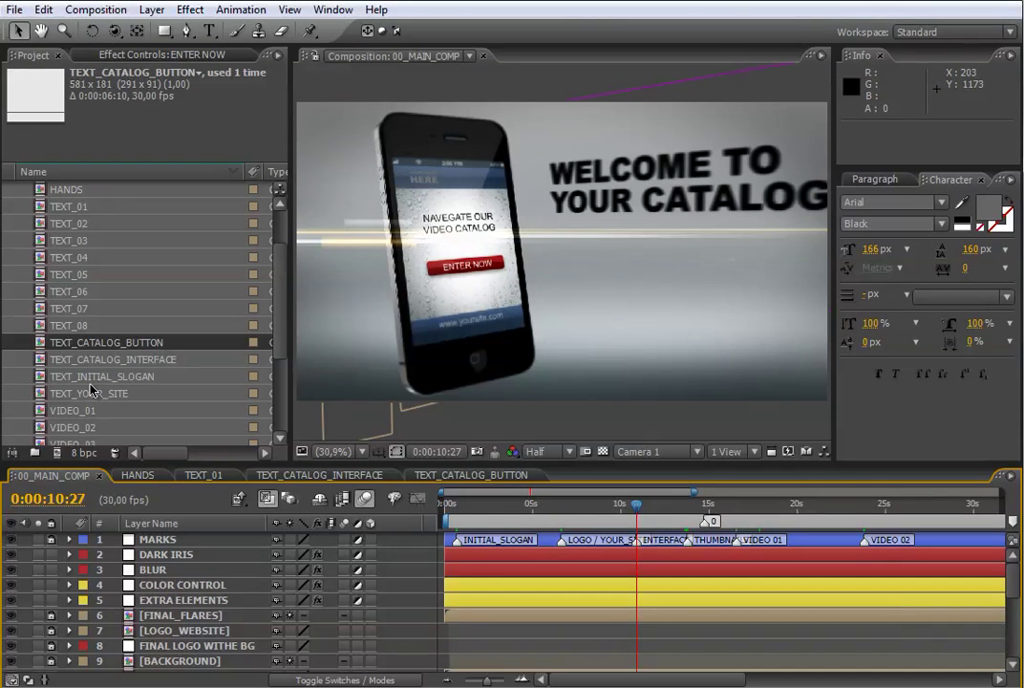
Step: Set the main composition's current time to the thumbnails marker at 0:00:13:23 and open the VIDEO_01 composition
drag(274, 339, 274, 366)
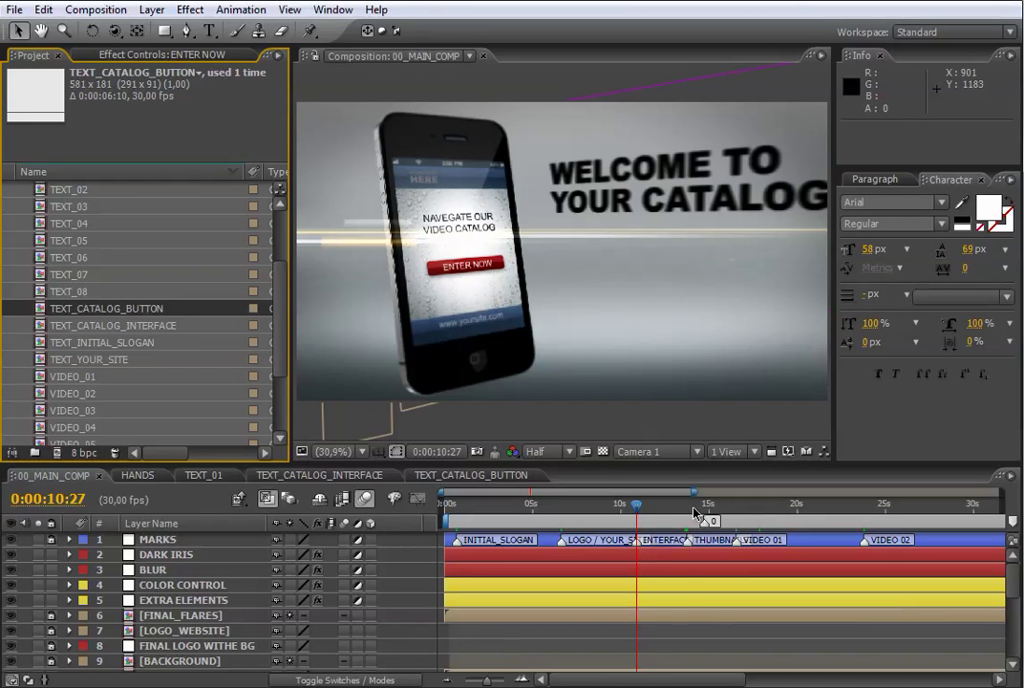
key(k)
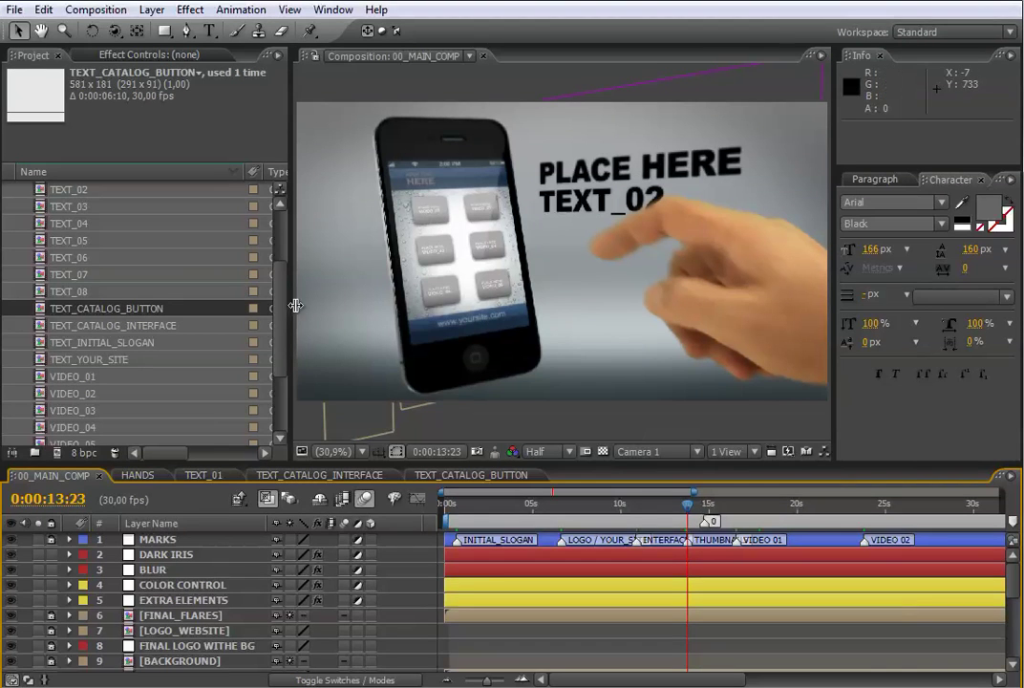
scroll(238, 303, down, 2)
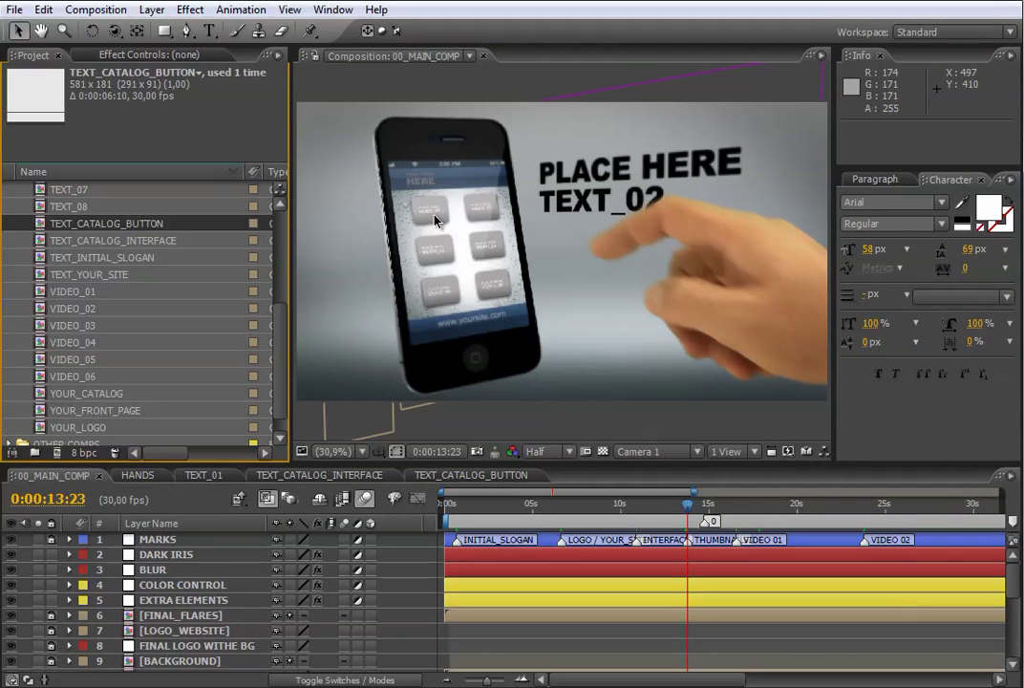
click(84, 291)
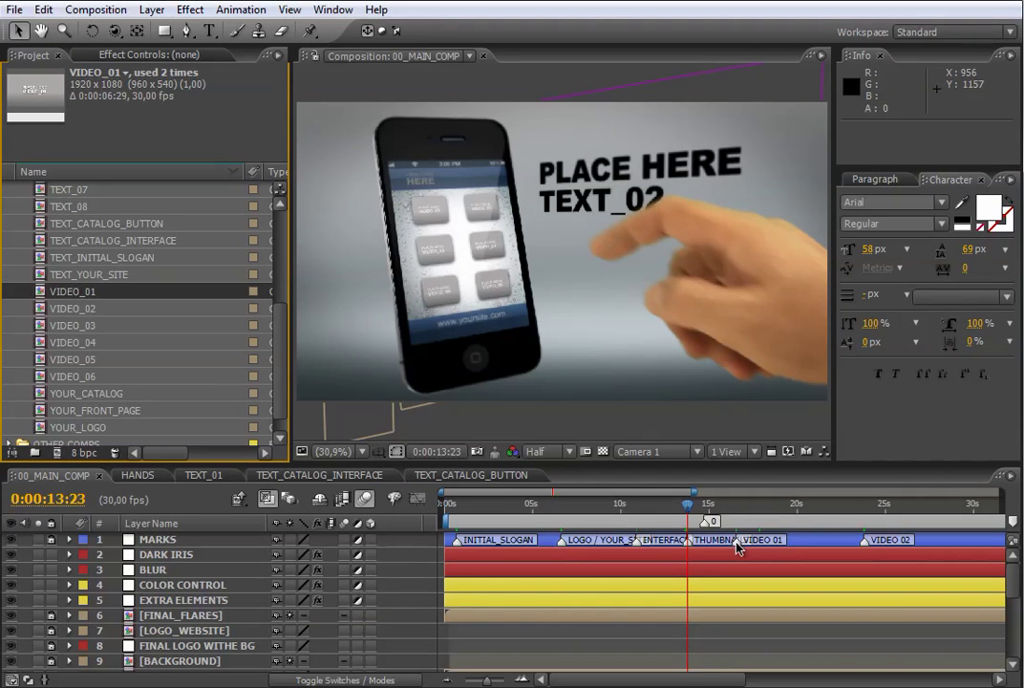
double_click(61, 295)
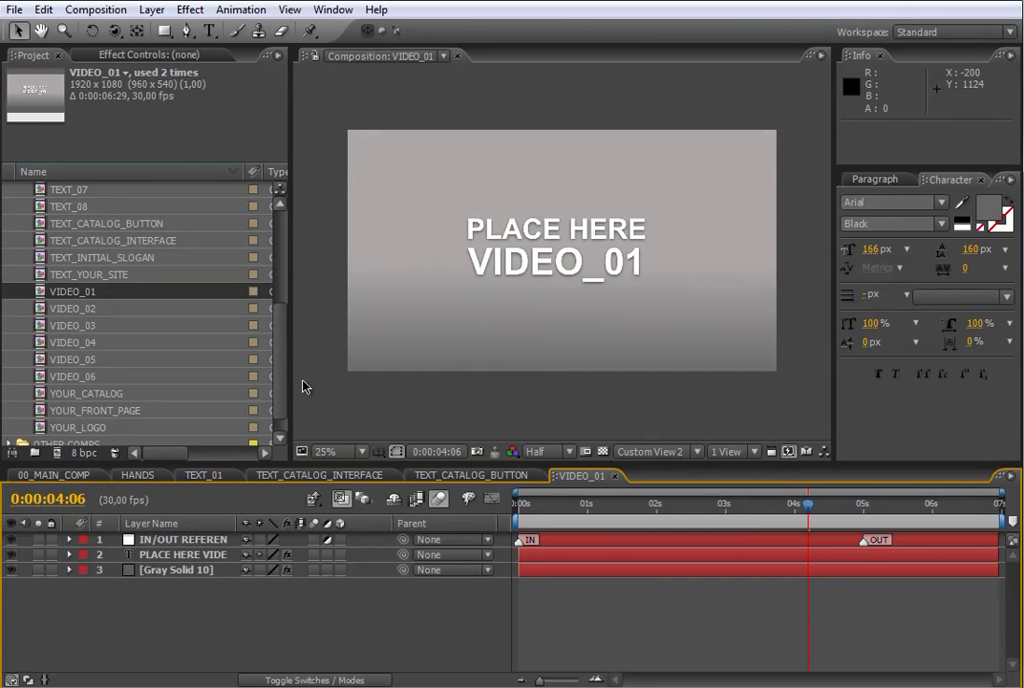
Step: Add cellphone_woman.mov from the 00_EXAMPLES folder in OTHER COMPS as the top layer of the VIDEO_01 composition
click(278, 439)
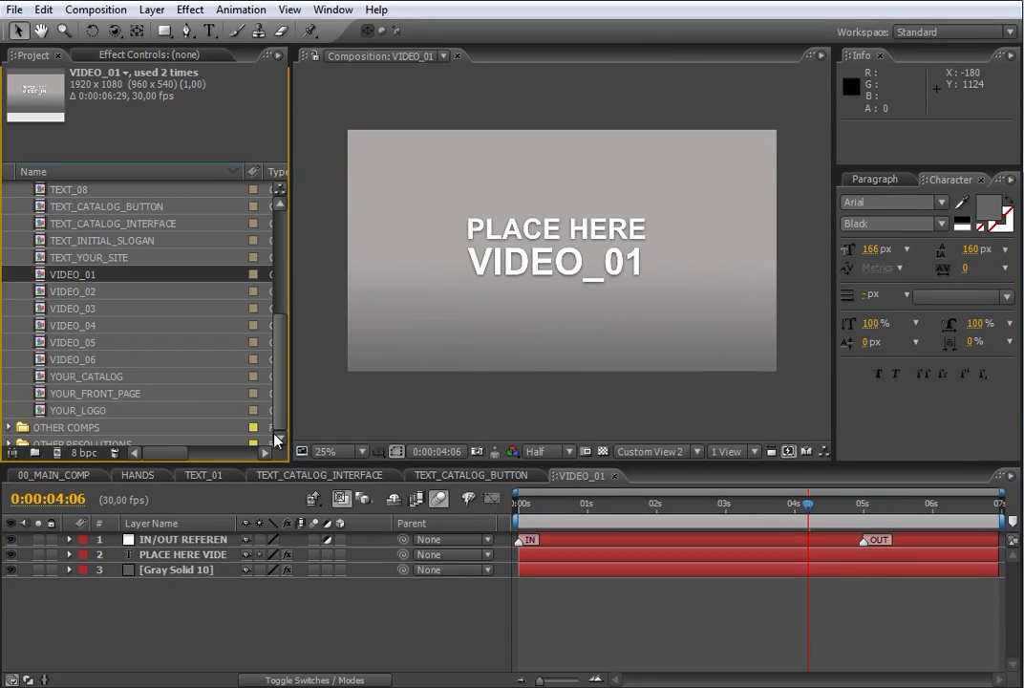
click(9, 427)
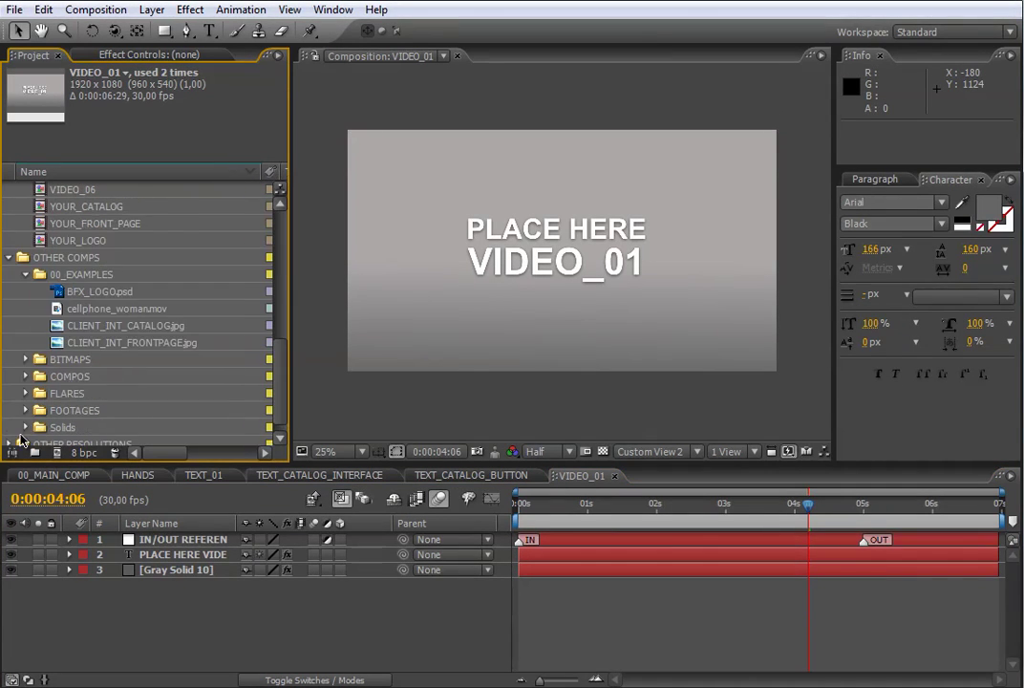
click(115, 311)
drag(125, 316, 560, 544)
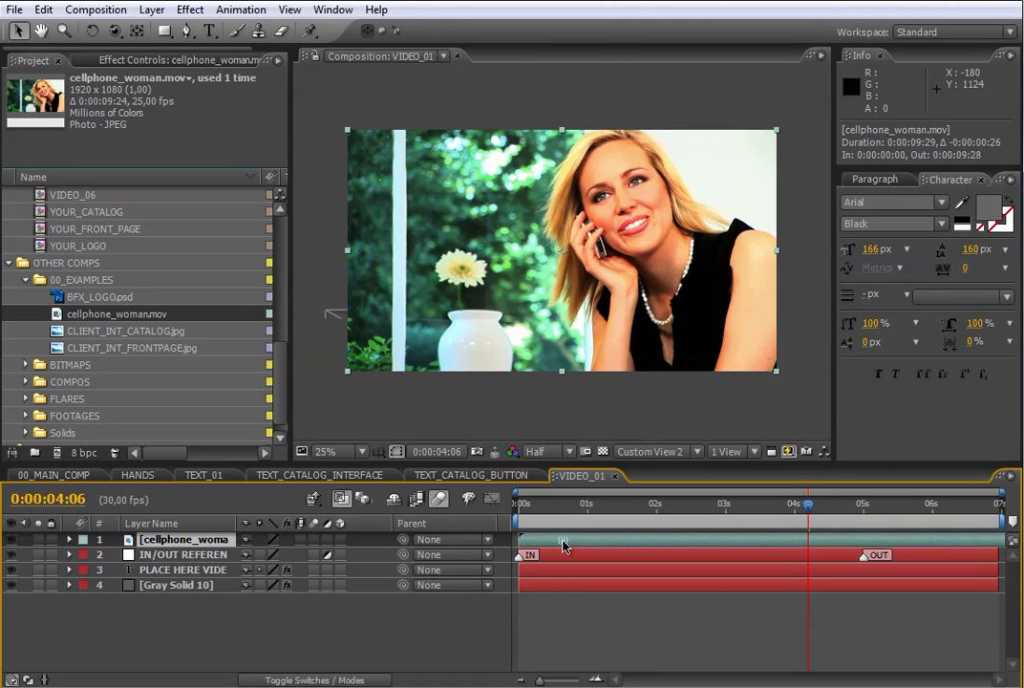
Step: Preview the inserted footage in 00_MAIN_COMP at the VIDEO 01 marker and at the thumbnails marker
click(92, 476)
click(735, 513)
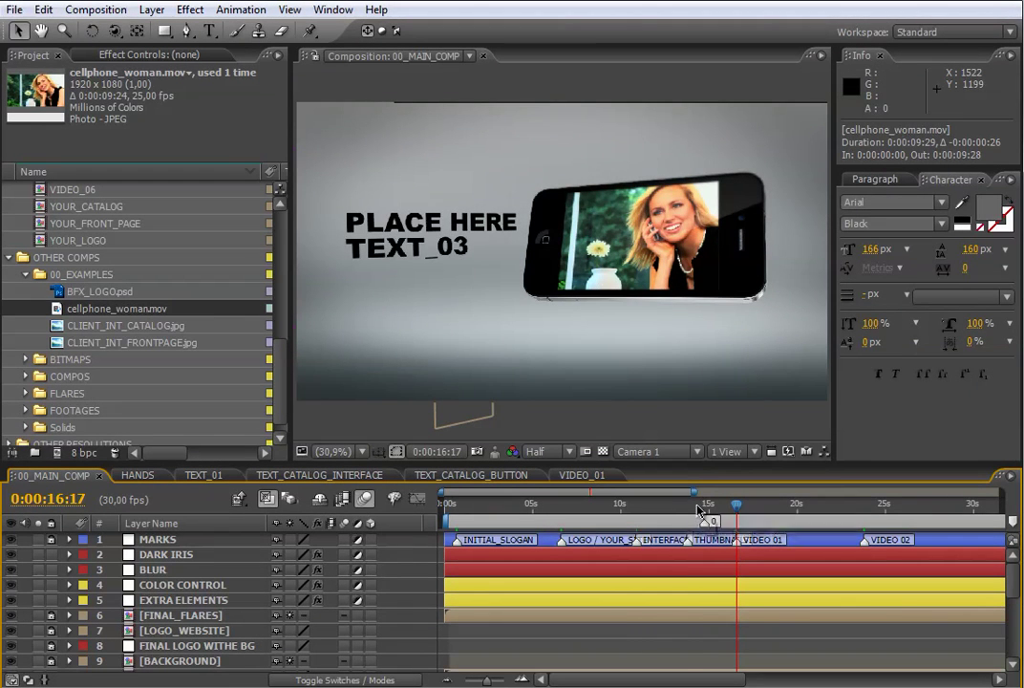
click(688, 514)
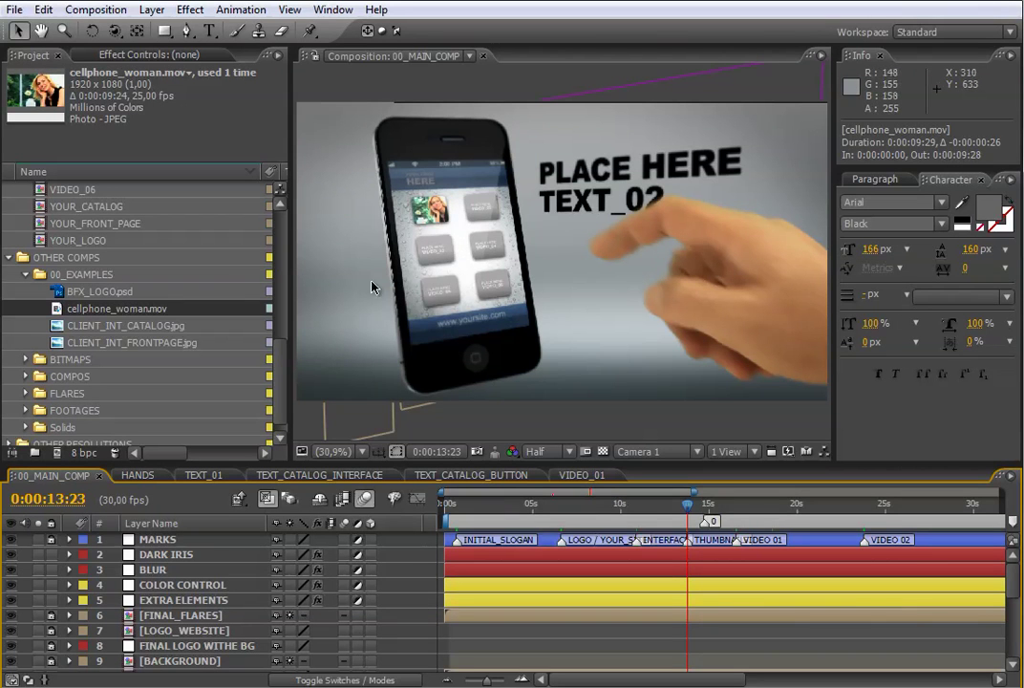
Step: Open the YOUR_LOGO composition and set its current time to 0:00:04:18
scroll(287, 306, up, 4)
scroll(143, 315, down, 1)
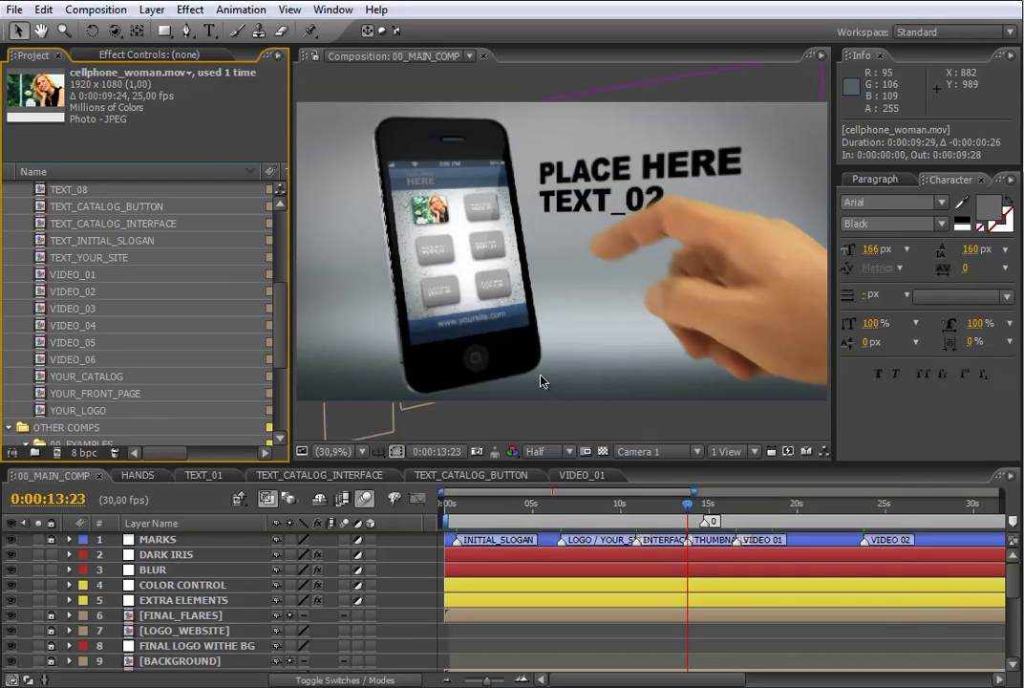
click(93, 412)
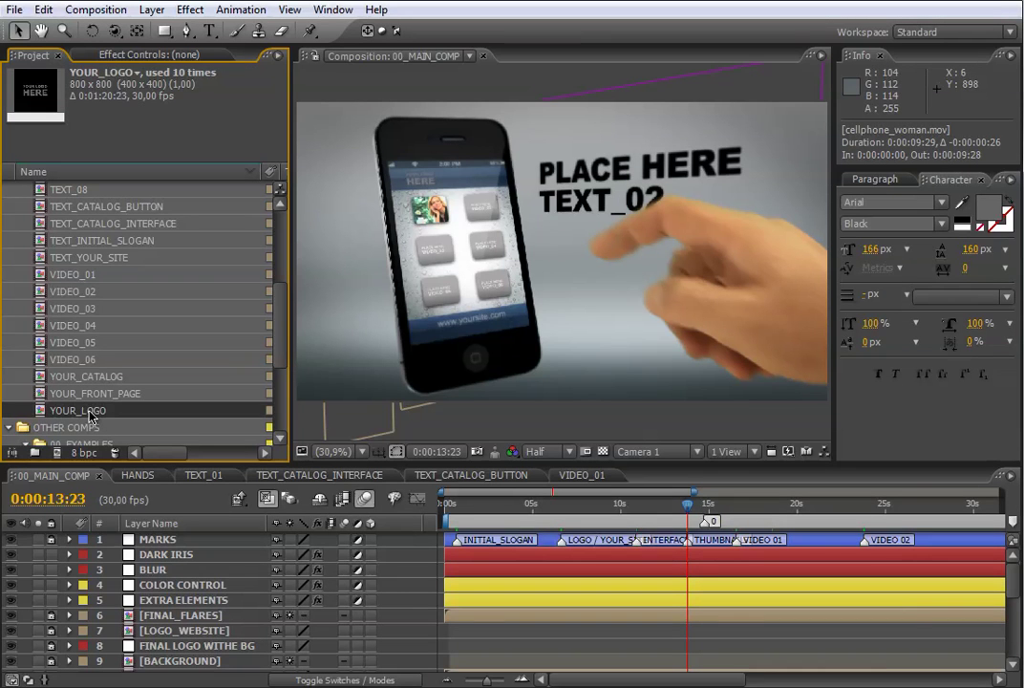
double_click(89, 412)
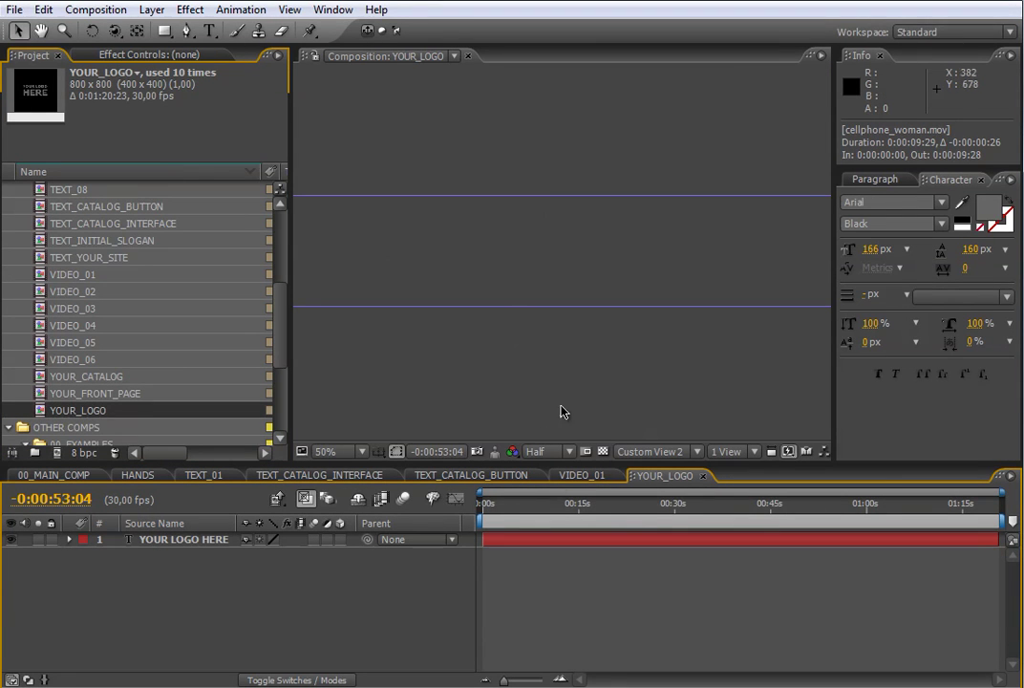
click(513, 505)
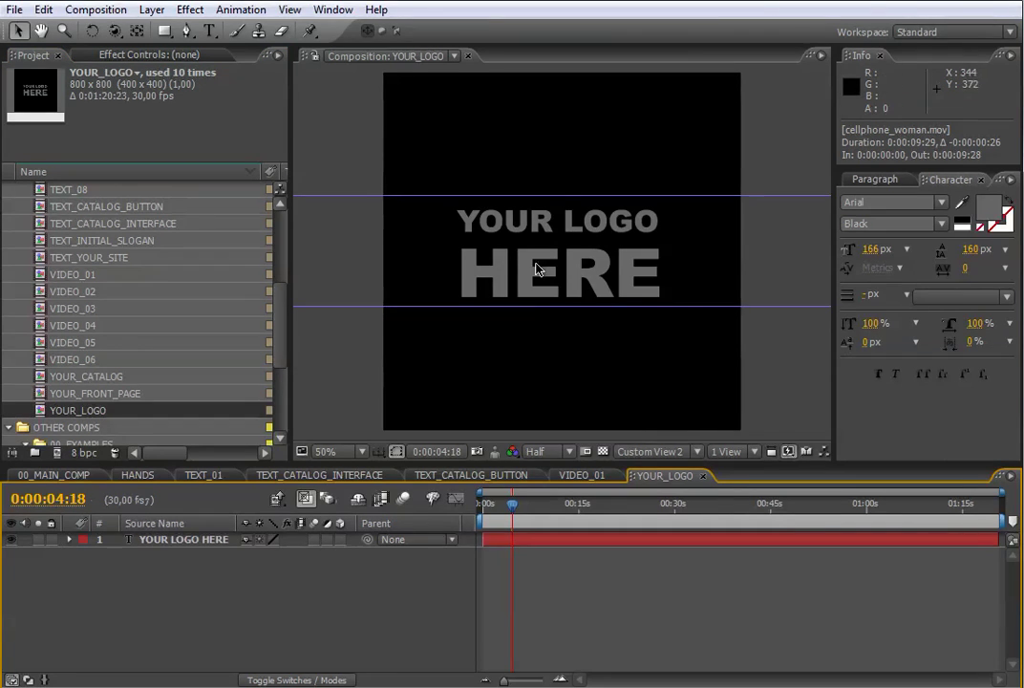
drag(282, 334, 284, 397)
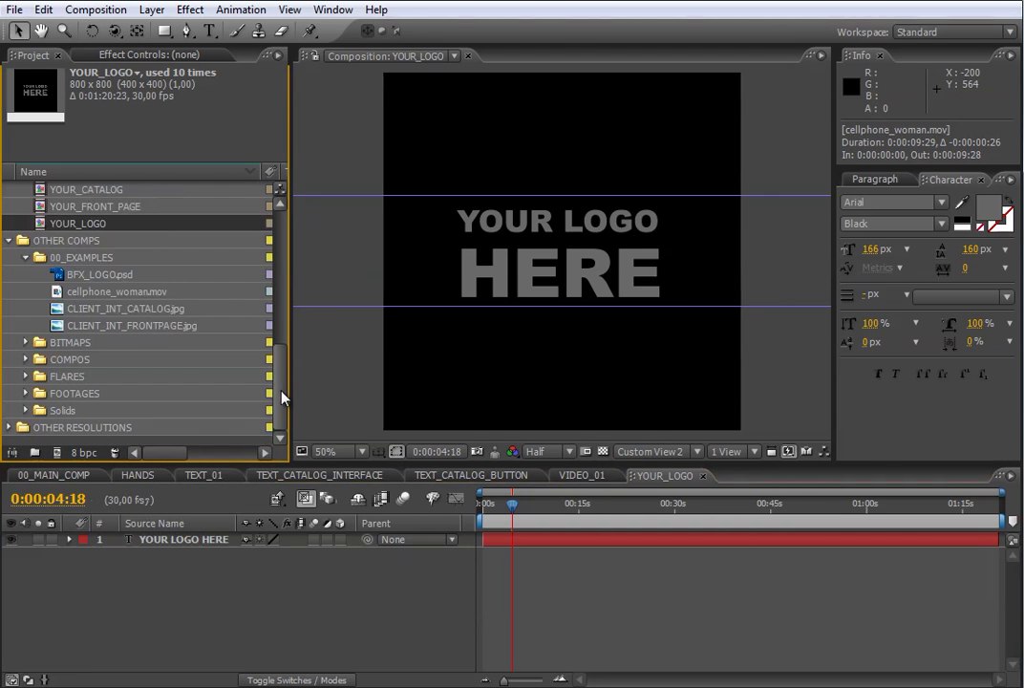
Step: Add BFX_LOGO.psd as the top layer of the YOUR_LOGO composition with the YOUR LOGO HERE text hidden, and return to 00_MAIN_COMP
click(112, 277)
drag(97, 277, 566, 263)
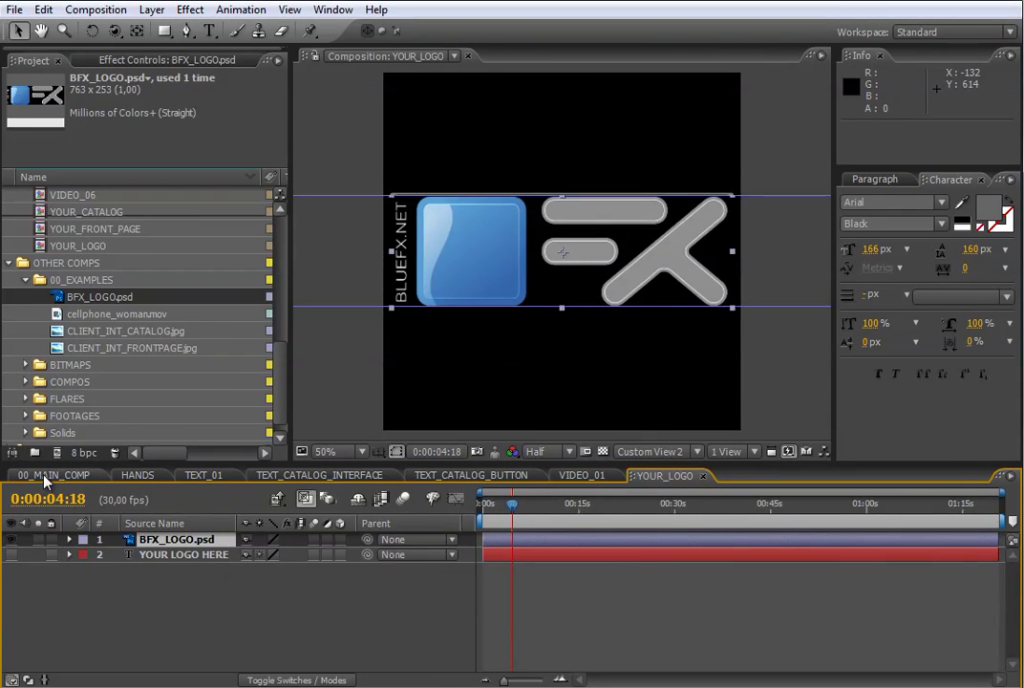
click(49, 474)
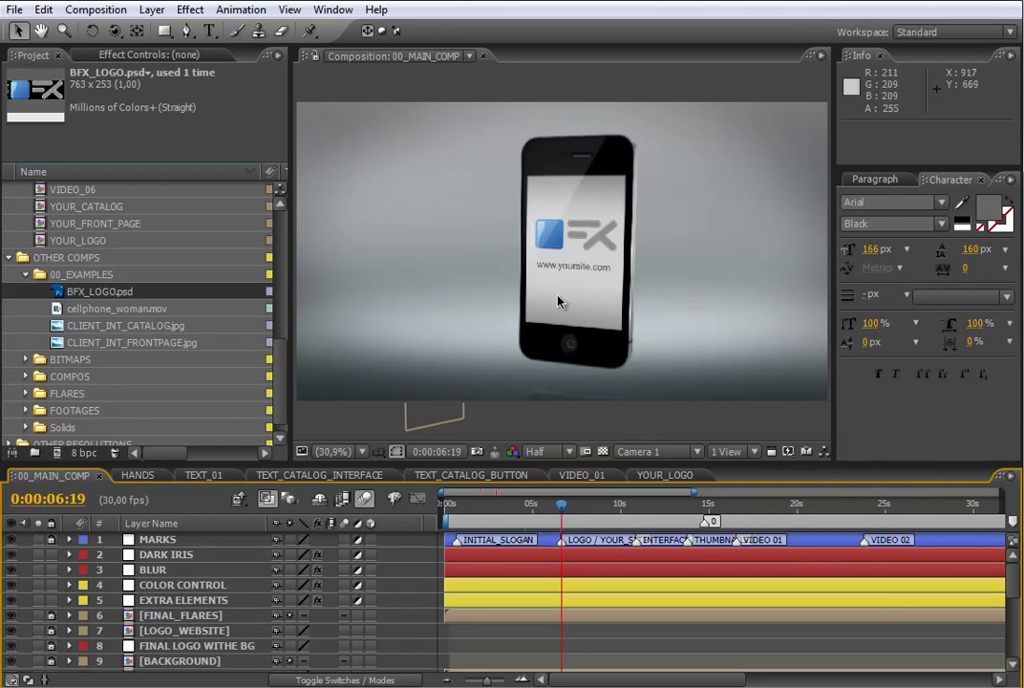
Step: Preview the inserted logo in 00_MAIN_COMP at the interface marker, the VIDEO 02 marker and the final logo marker
click(636, 513)
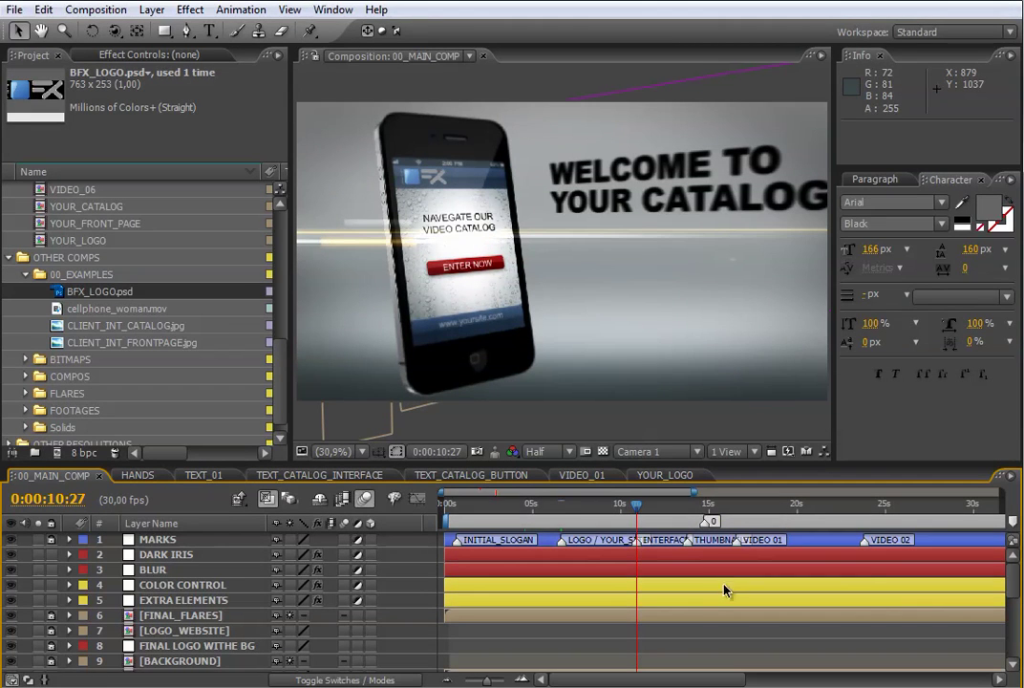
click(864, 513)
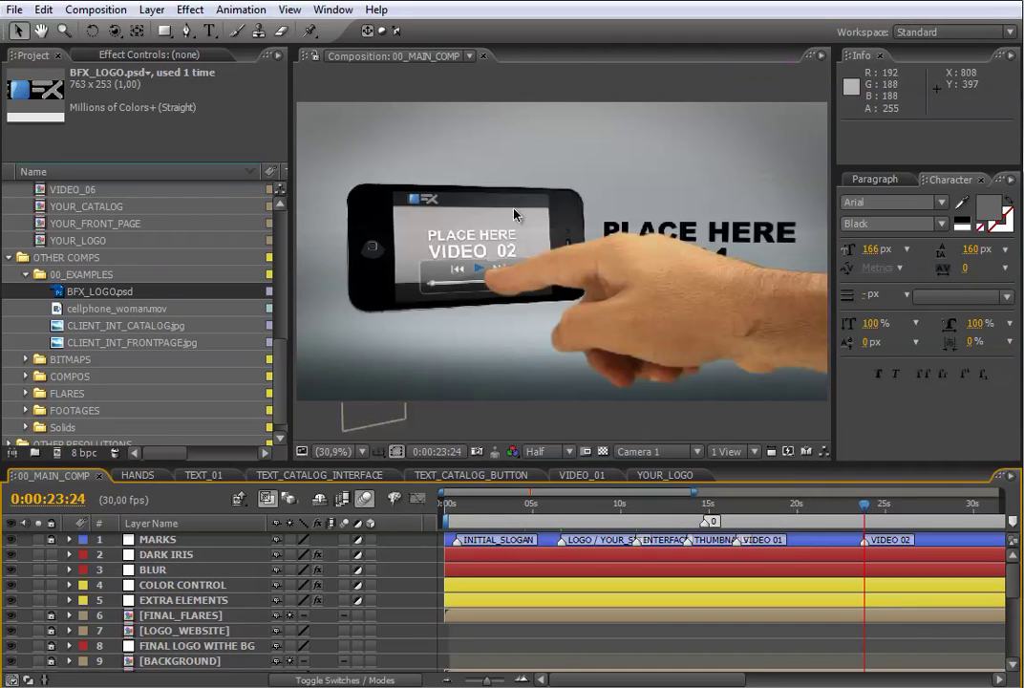
drag(690, 494, 999, 493)
key(k)
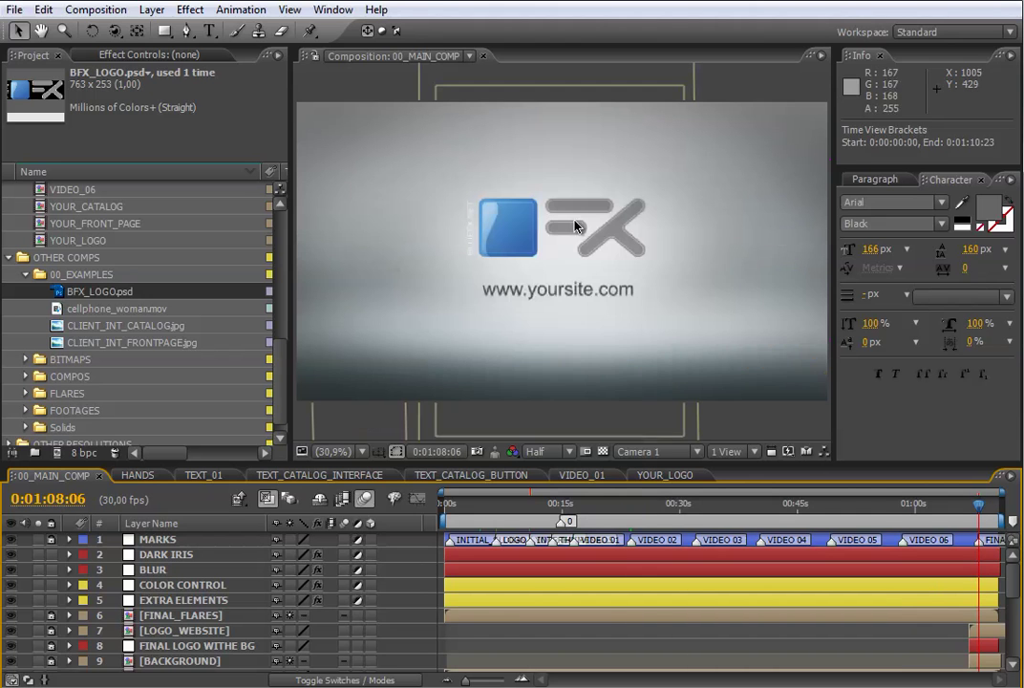
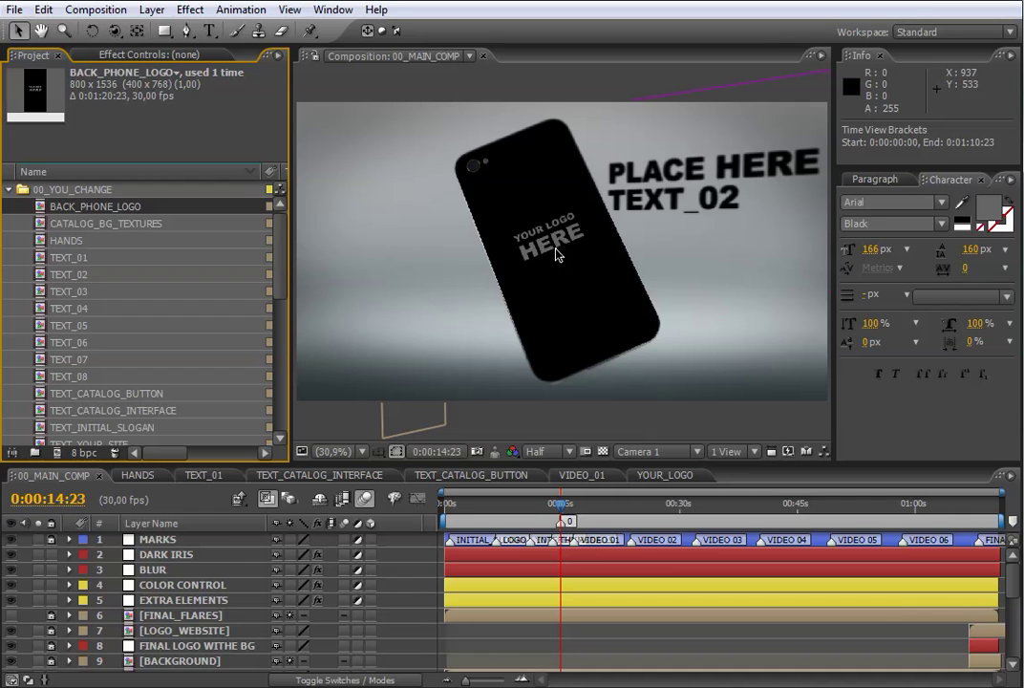
Step: Open the BACK_PHONE_LOGO composition, try out the APPLE LOGO.psd layer, and leave both it and the YOUR LOGO HERE text layer hidden
double_click(102, 209)
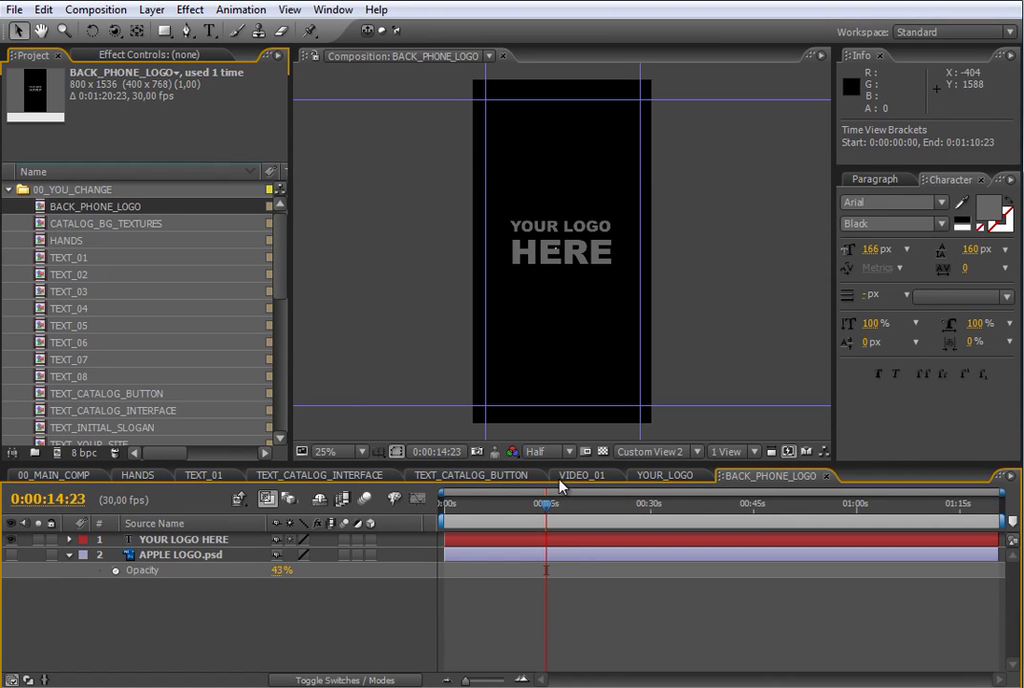
click(211, 541)
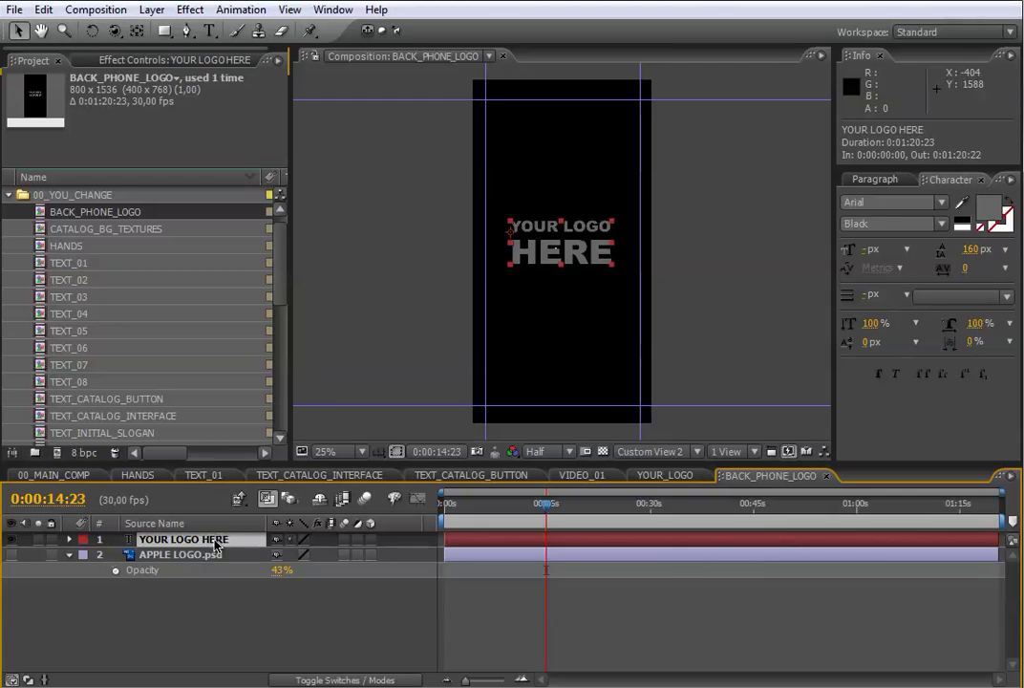
click(186, 554)
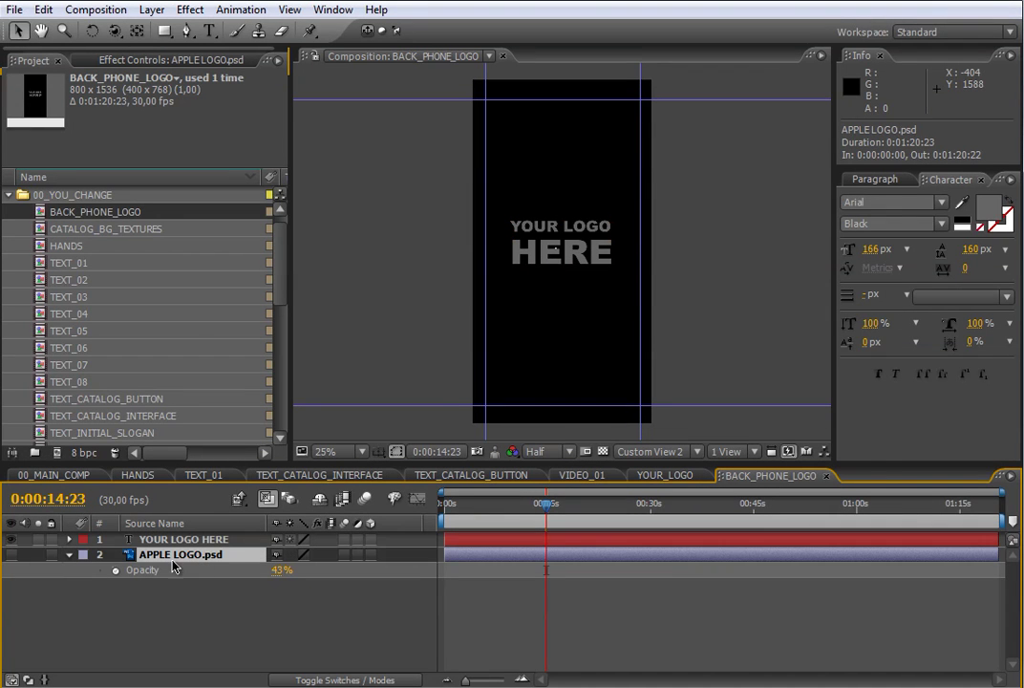
click(12, 555)
click(11, 539)
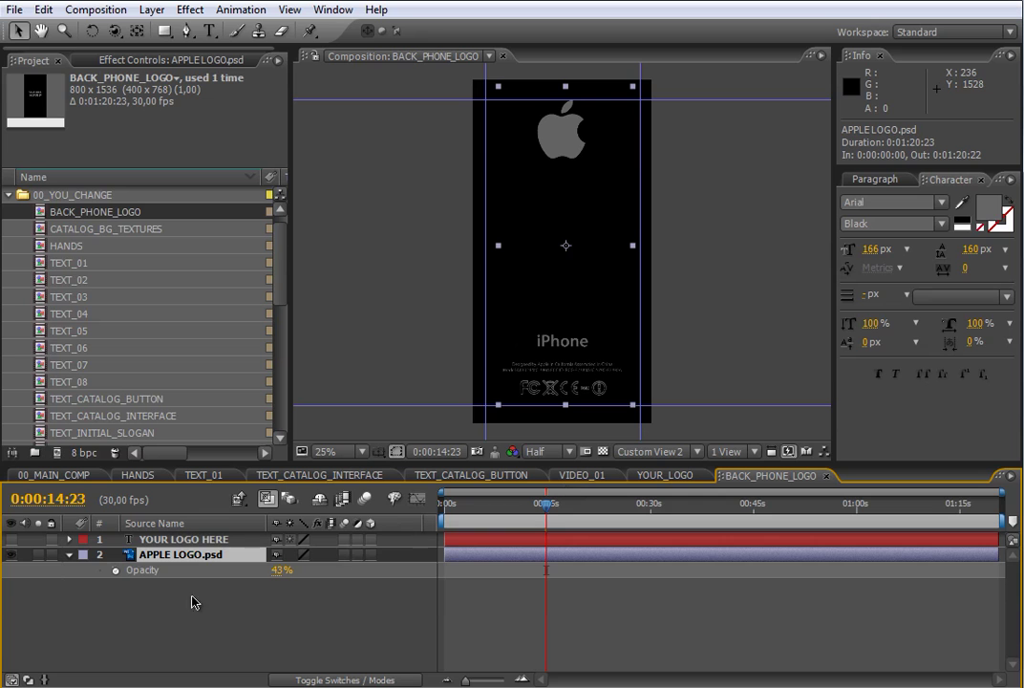
click(12, 555)
Step: Add BFX_LOGO.psd as the top layer of BACK_PHONE_LOGO, scale it to about 72% and move it to about 402.5, 692
drag(284, 284, 283, 408)
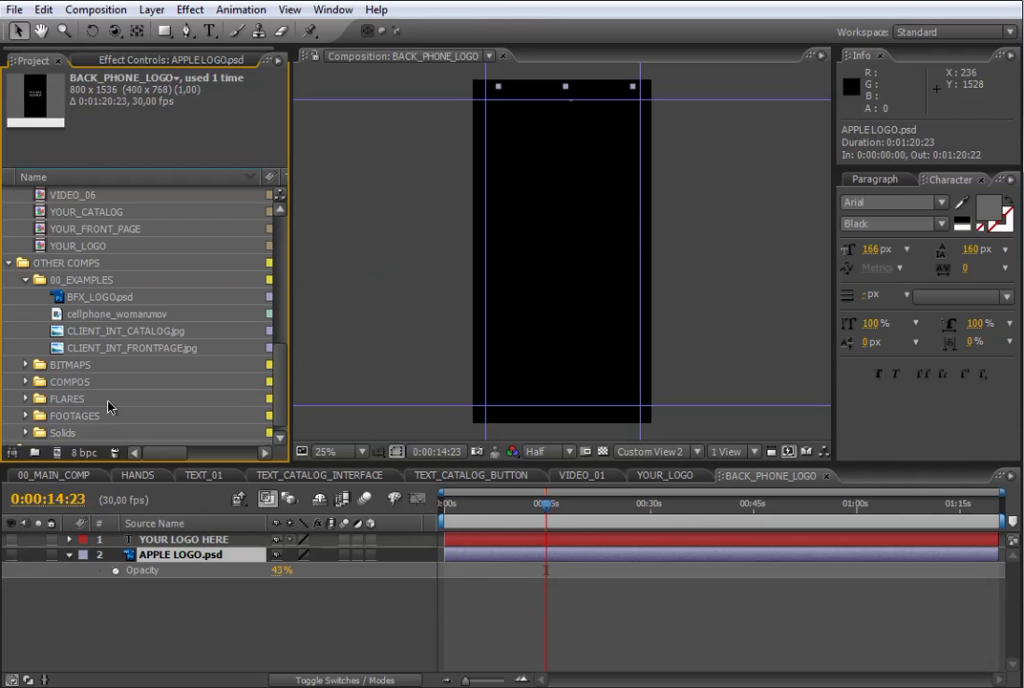
click(100, 299)
drag(100, 304, 574, 258)
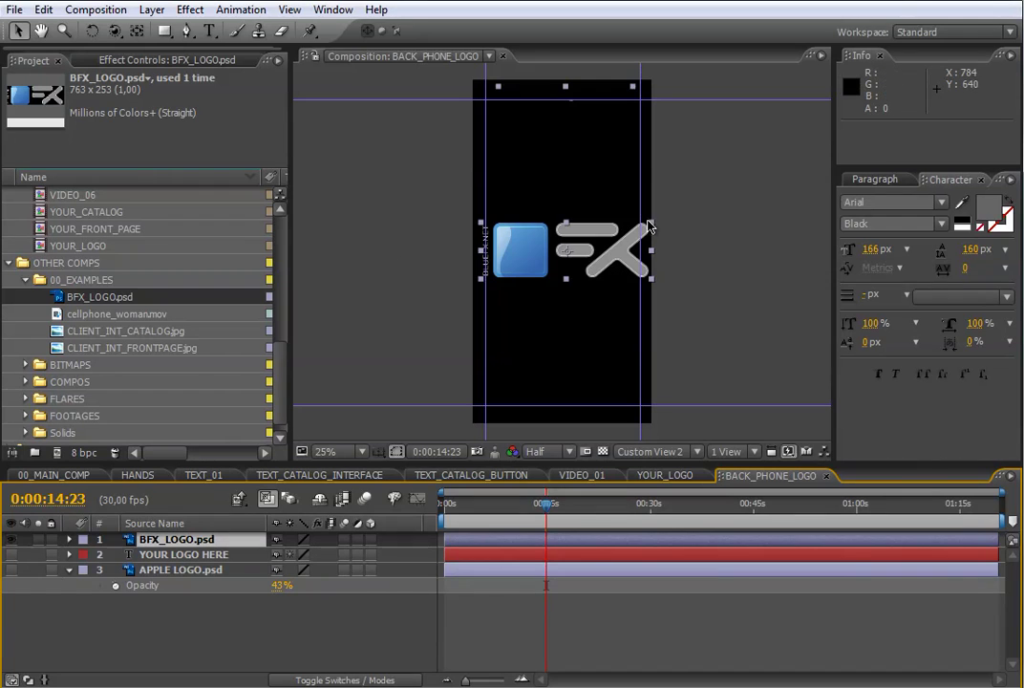
drag(650, 226, 638, 230)
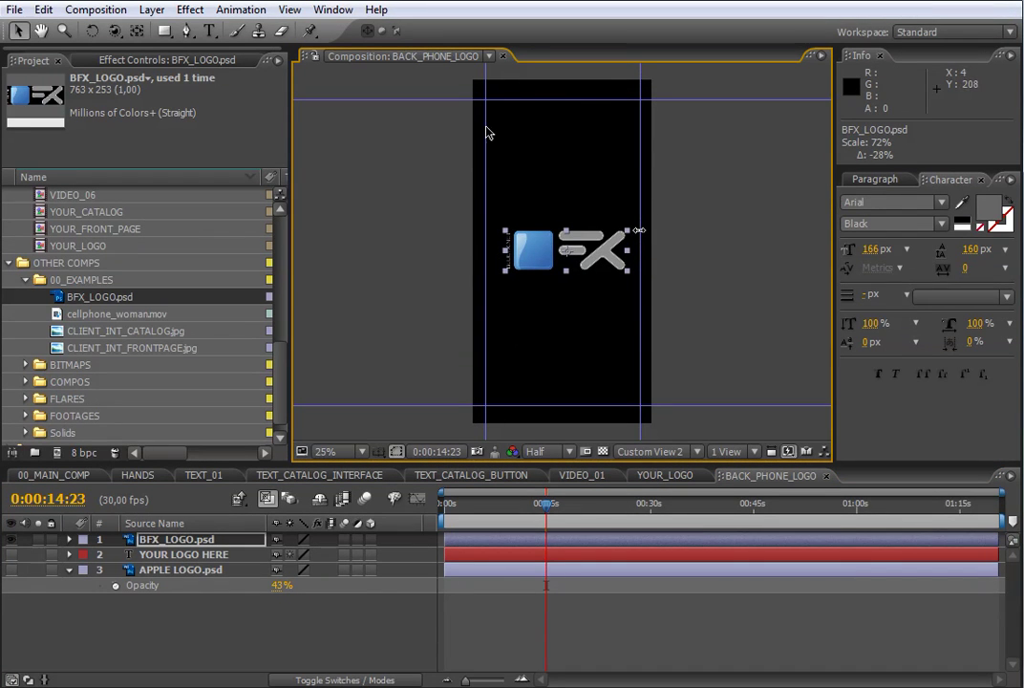
mouse_move(590, 260)
mouse_down()
mouse_move(589, 191)
mouse_move(589, 247)
mouse_up()
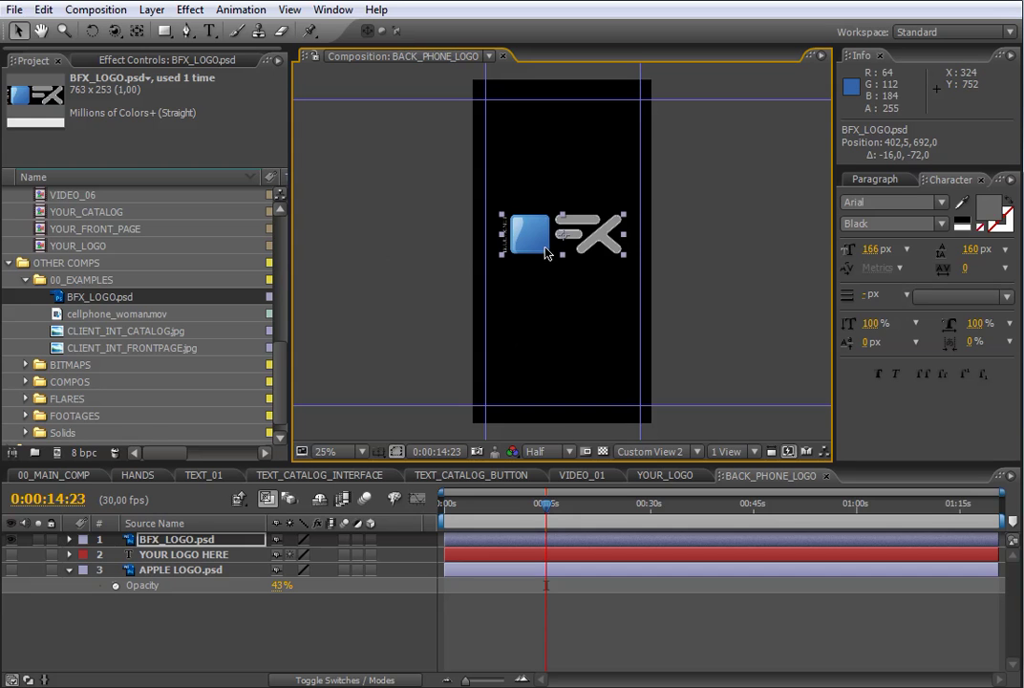
Step: Apply a Fill effect to the BFX_LOGO.psd layer and set its color to dark gray
right_click(549, 550)
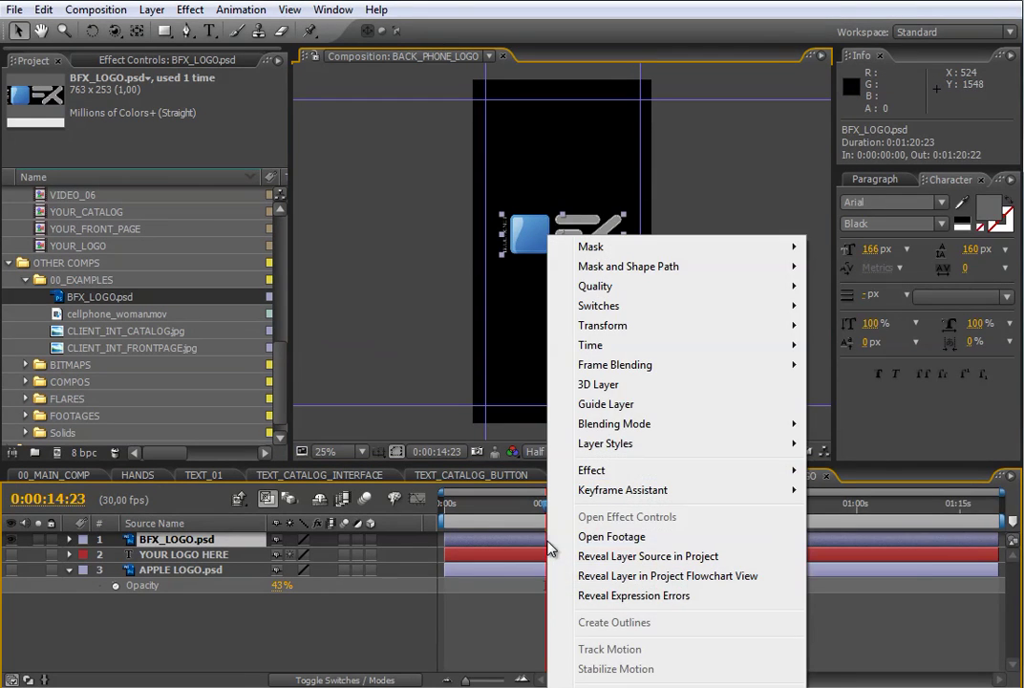
mouse_move(669, 470)
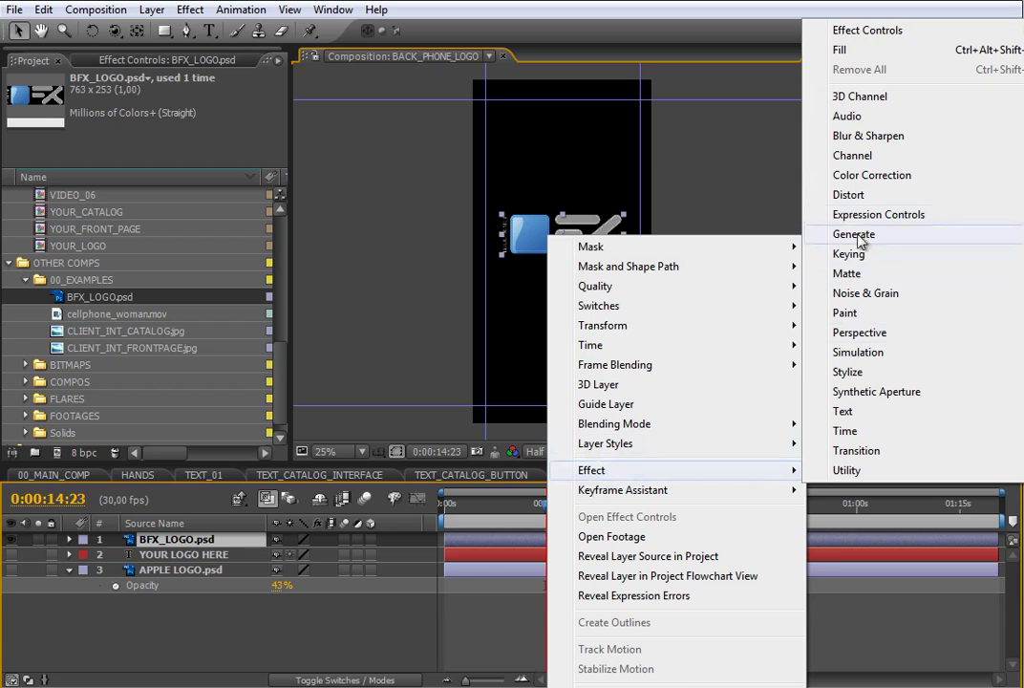
mouse_move(860, 241)
click(573, 440)
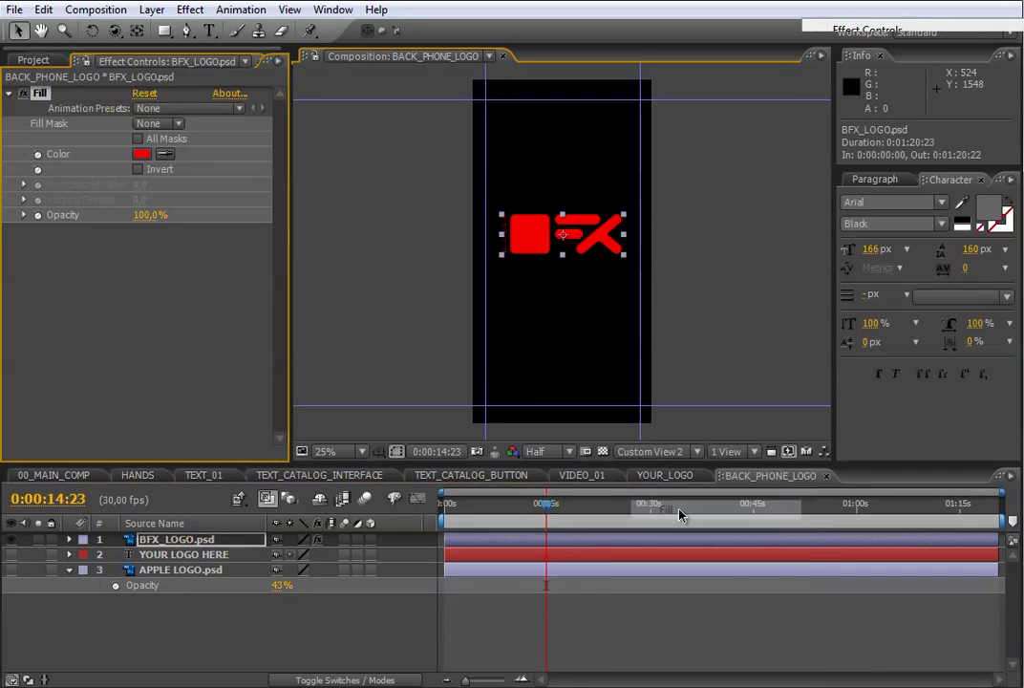
click(141, 154)
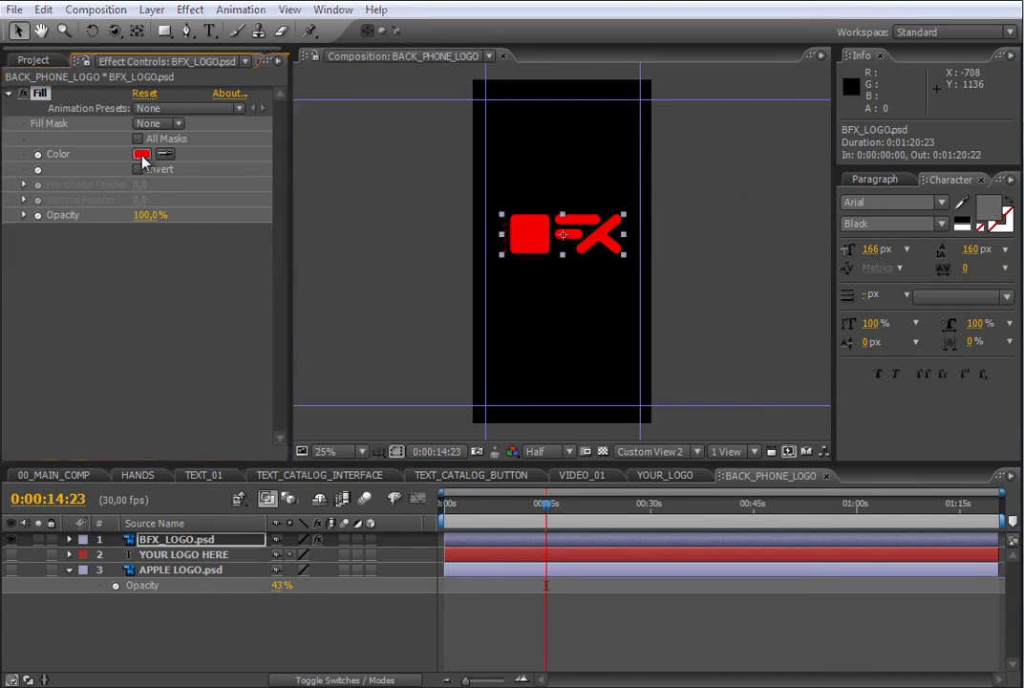
drag(322, 364, 290, 373)
click(693, 242)
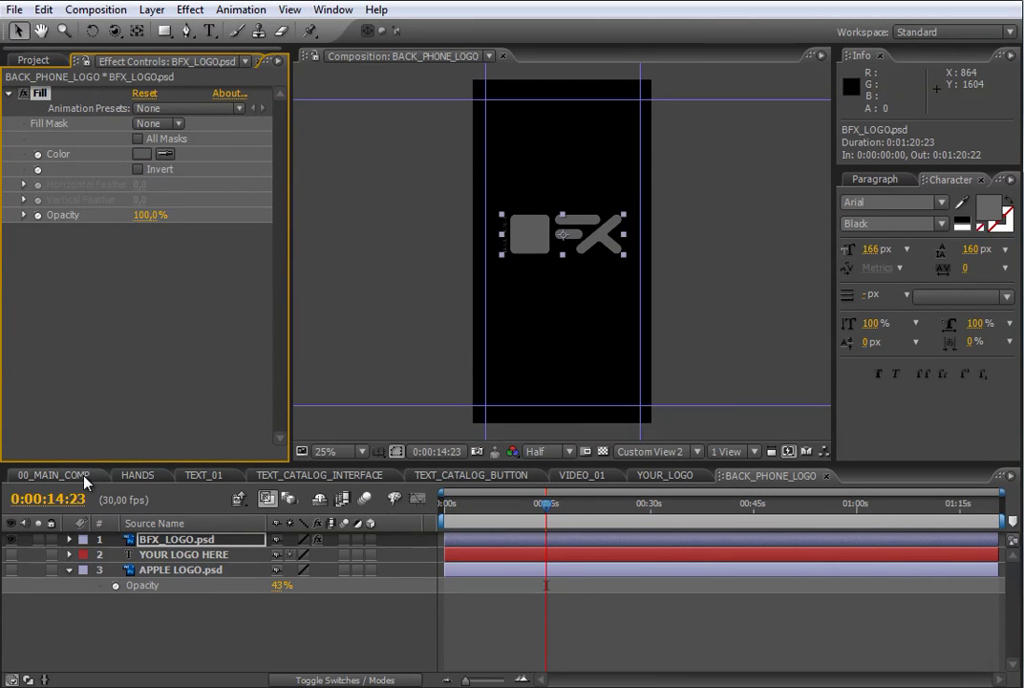
Step: Check the back logo in 00_MAIN_COMP, set its current time to 0:00:10:27 and open the CATALOG_BG_TEXTURES composition
click(53, 474)
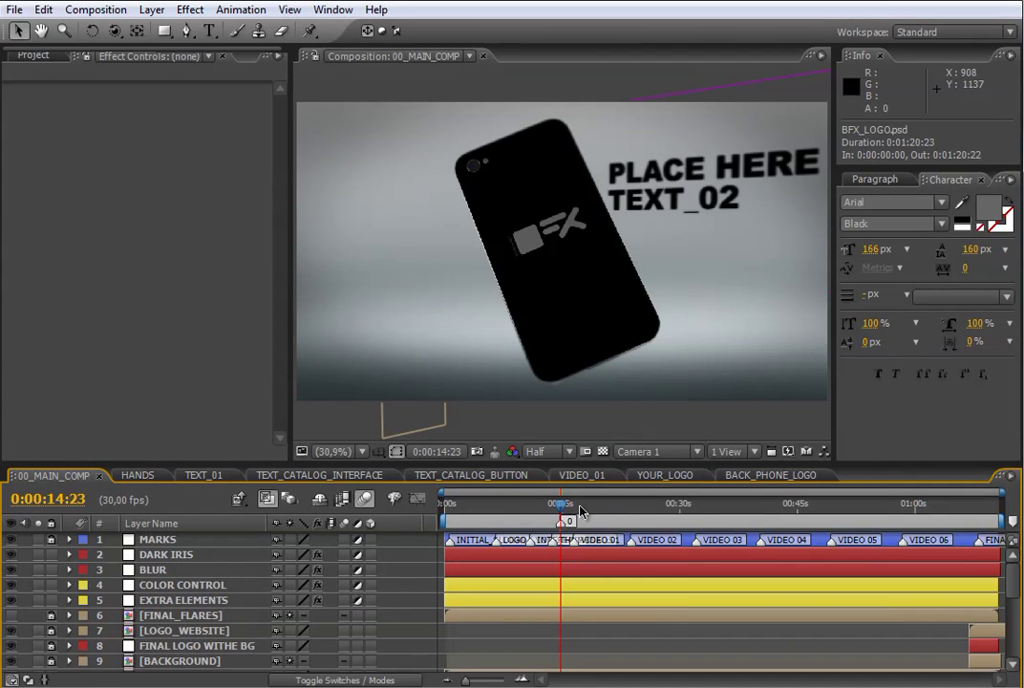
click(532, 513)
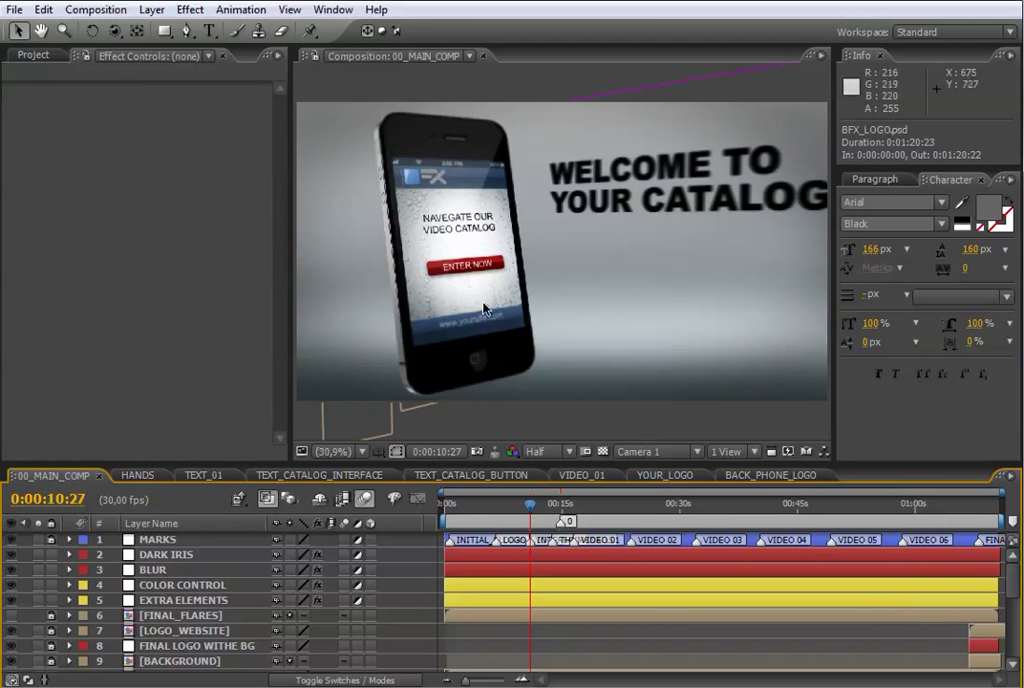
click(37, 55)
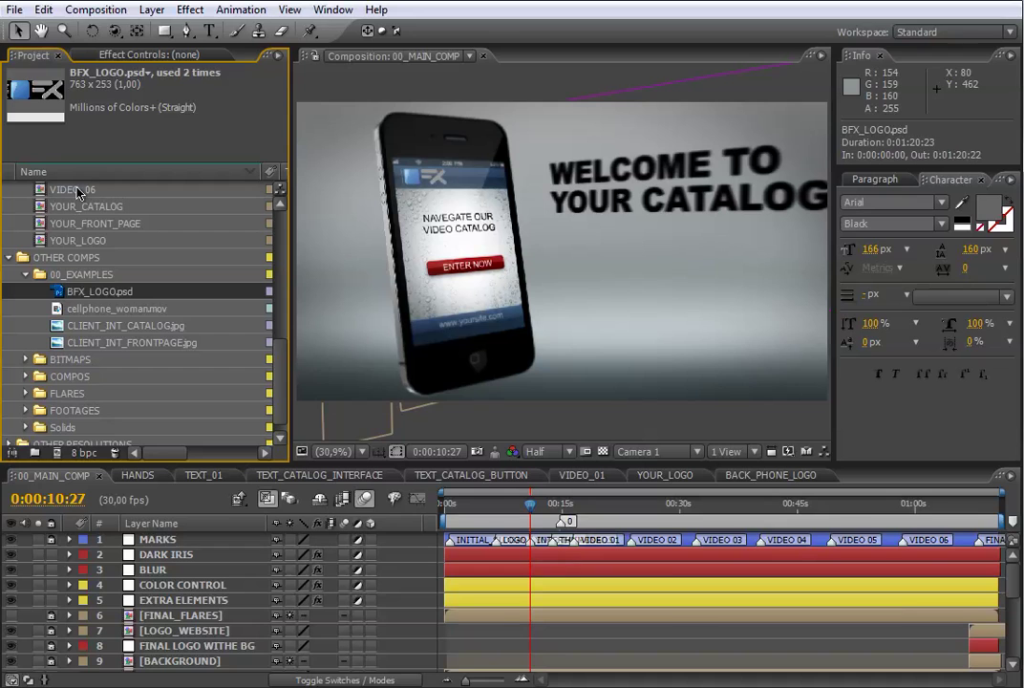
scroll(77, 194, up, 6)
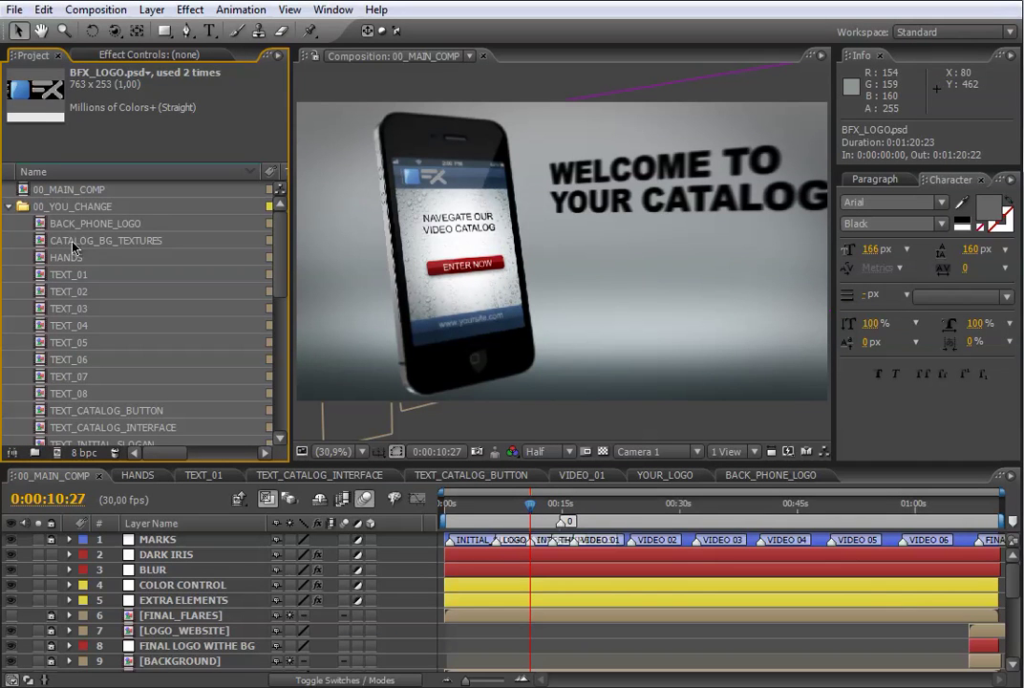
click(72, 242)
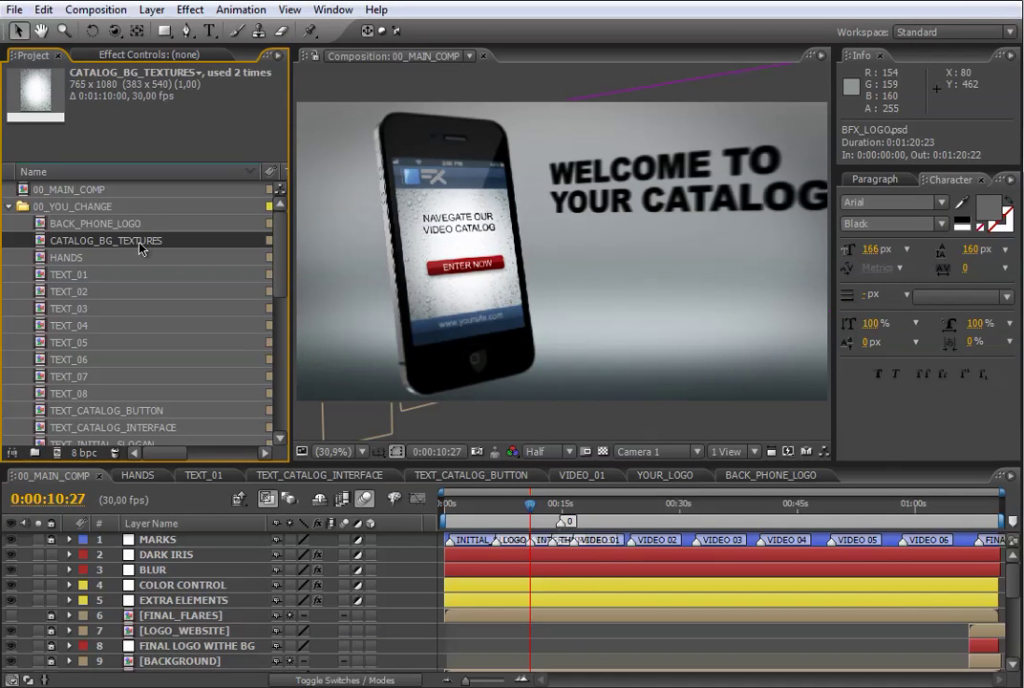
double_click(138, 242)
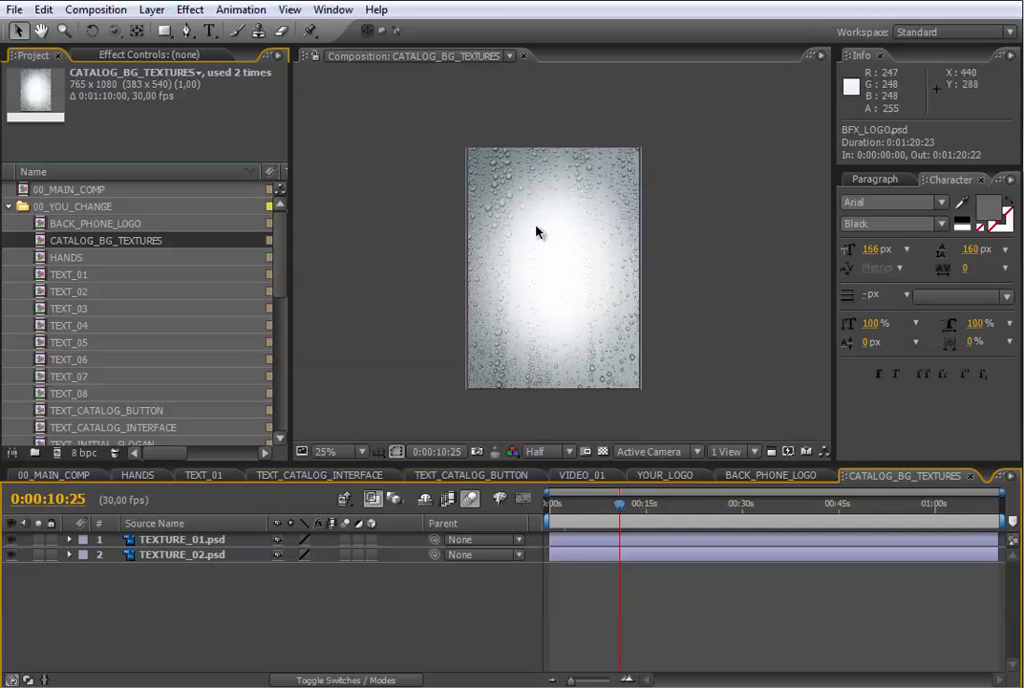
Step: Hide the TEXTURE_01.psd layer so TEXTURE_02.psd serves as the catalog background, and check it in 00_MAIN_COMP
click(570, 543)
click(571, 562)
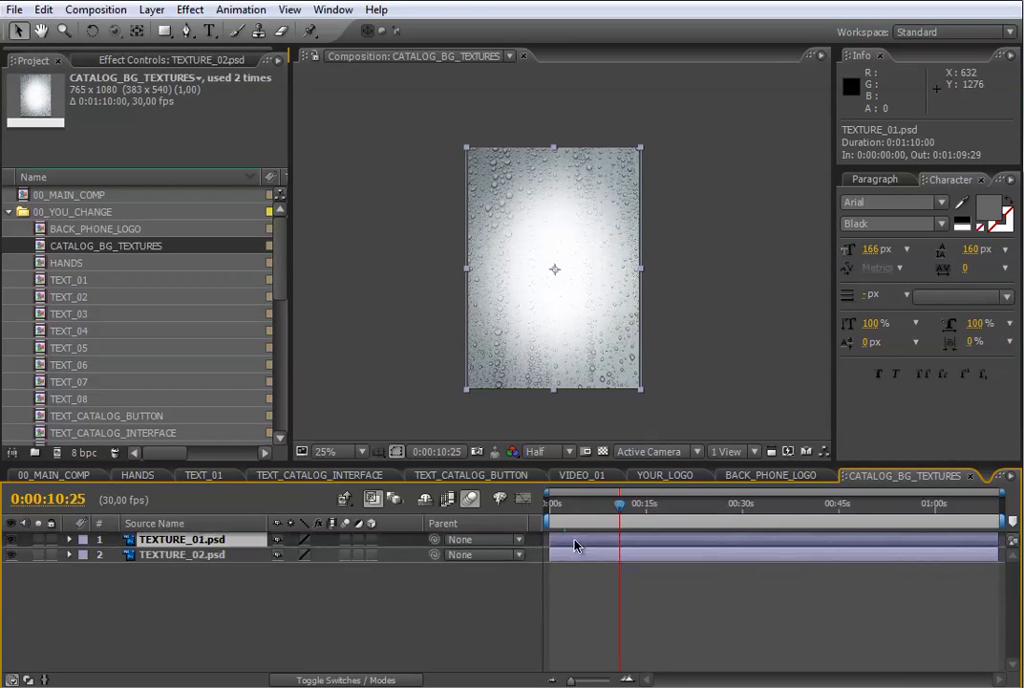
click(574, 542)
click(11, 540)
click(12, 539)
click(13, 540)
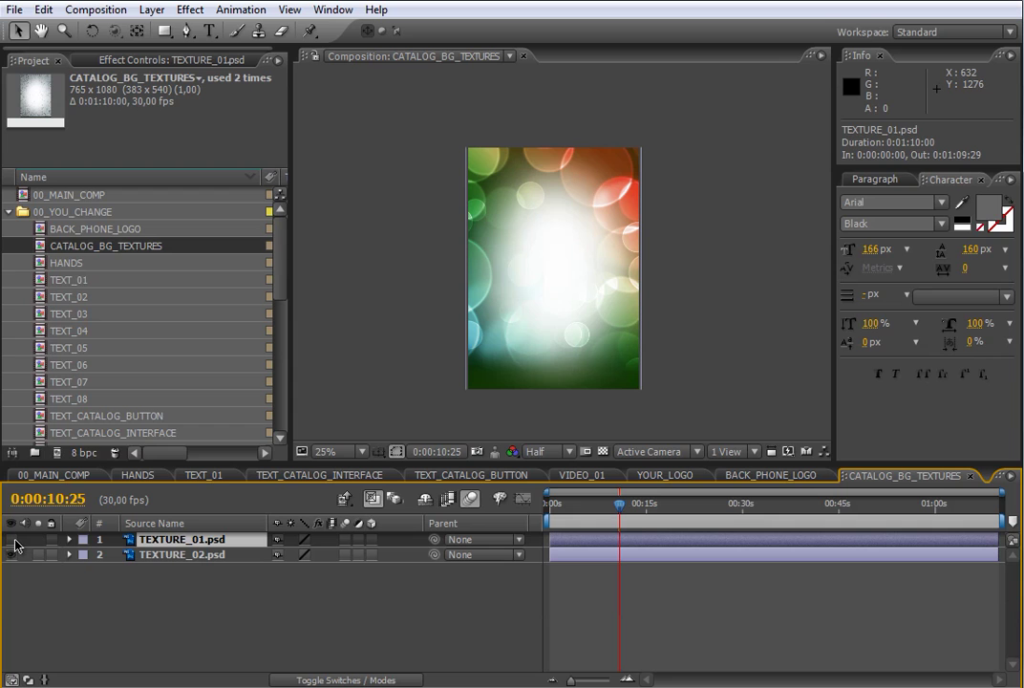
click(84, 476)
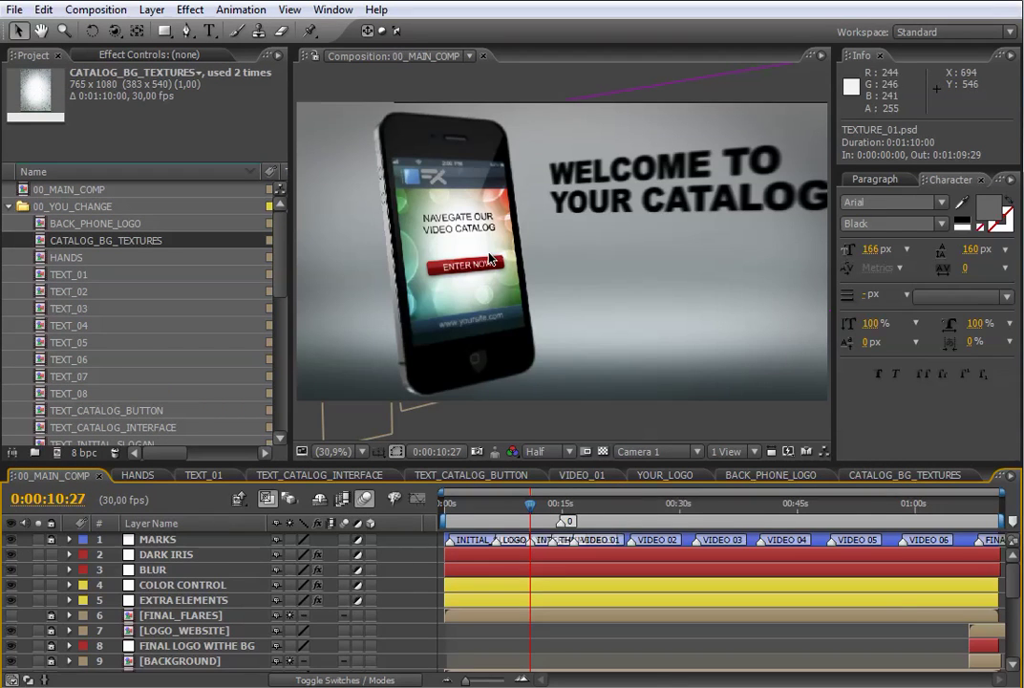
Step: Set the main composition's current time to the VIDEO 02 marker at 0:00:23:24 and open the HANDS composition
click(630, 517)
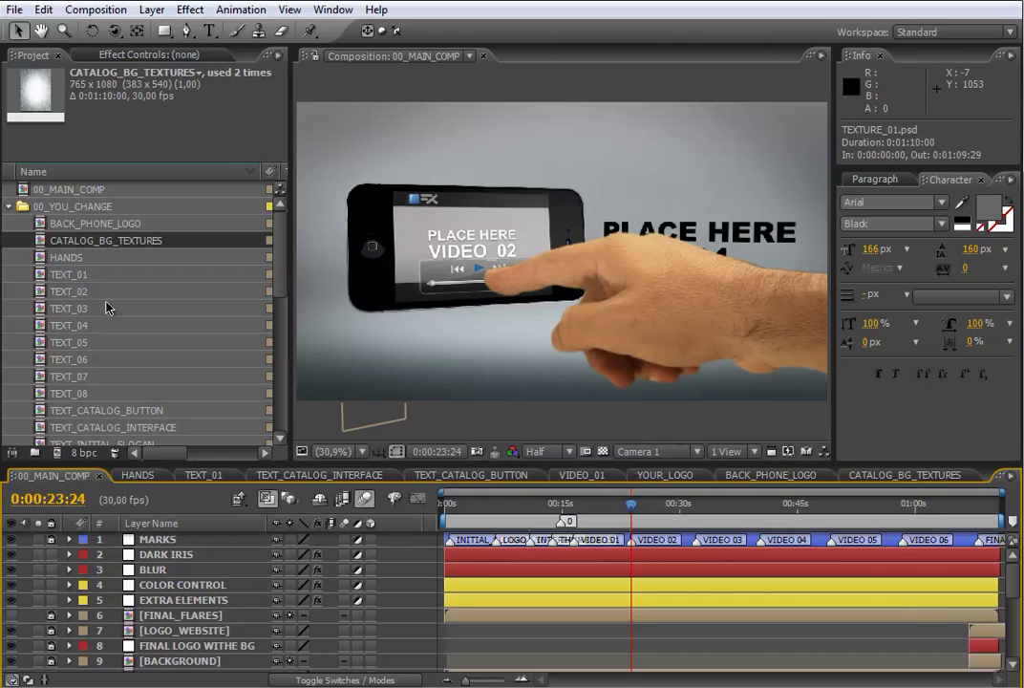
click(72, 259)
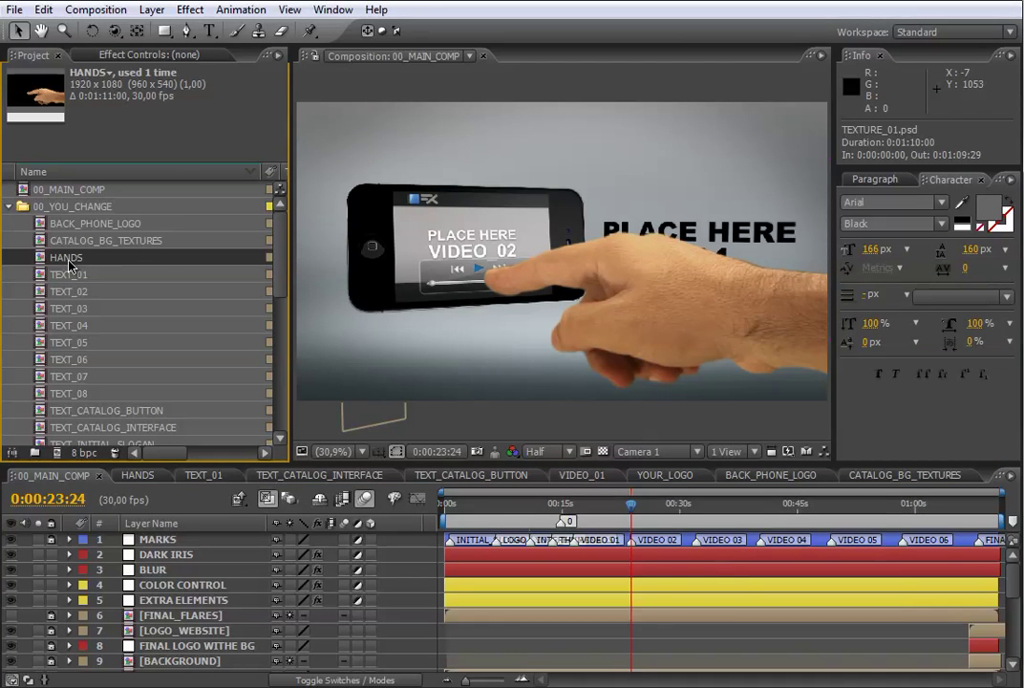
double_click(68, 265)
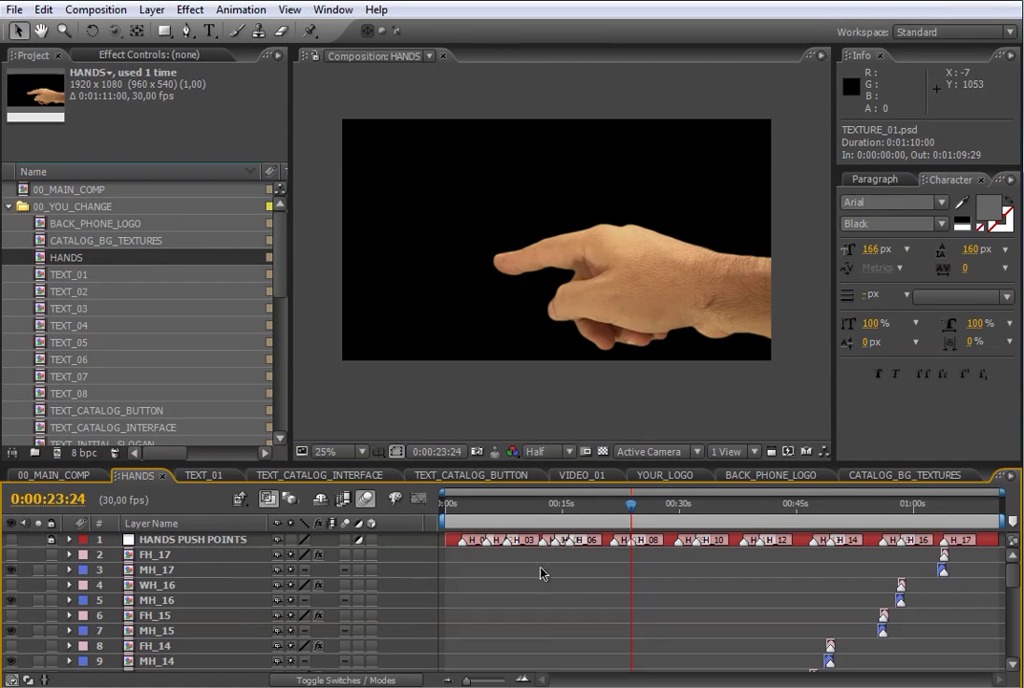
Step: Examine the push point markers and the numbered hand layers along the HANDS composition's timeline
drag(600, 467, 607, 346)
drag(630, 392, 521, 392)
mouse_move(669, 392)
mouse_down()
mouse_move(697, 402)
mouse_move(683, 395)
mouse_up()
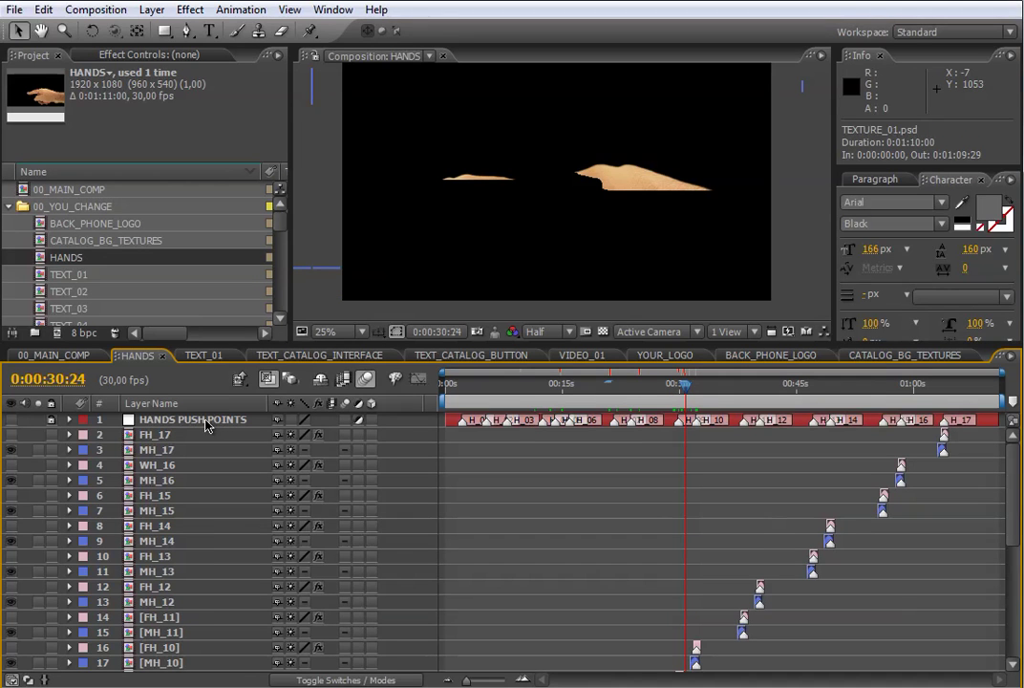
click(542, 397)
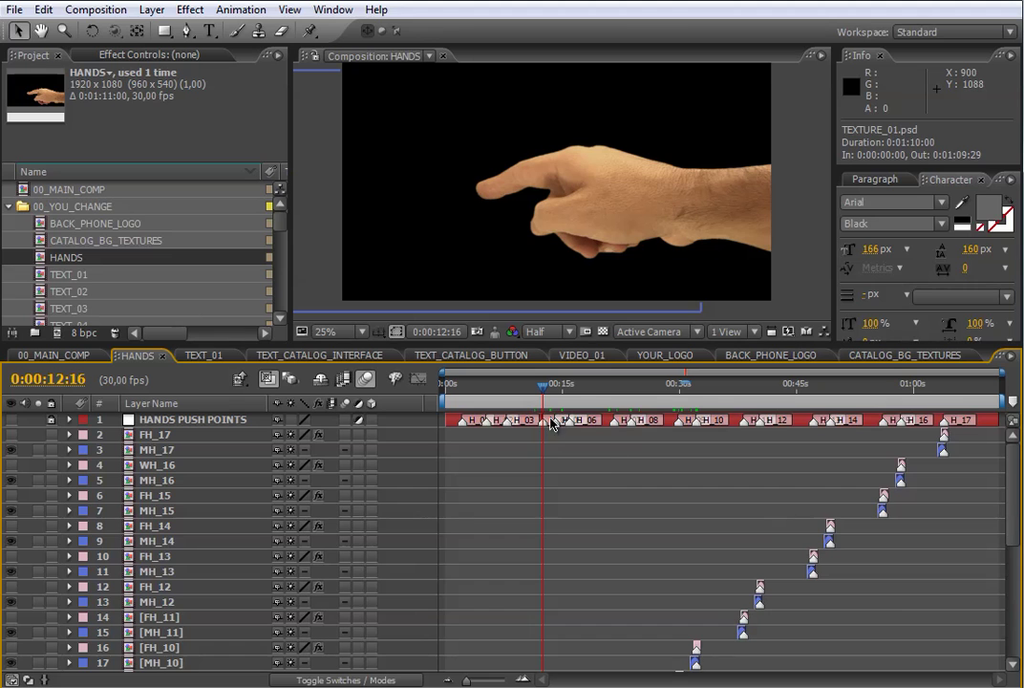
scroll(1001, 579, down, 3)
scroll(1001, 579, down, 1)
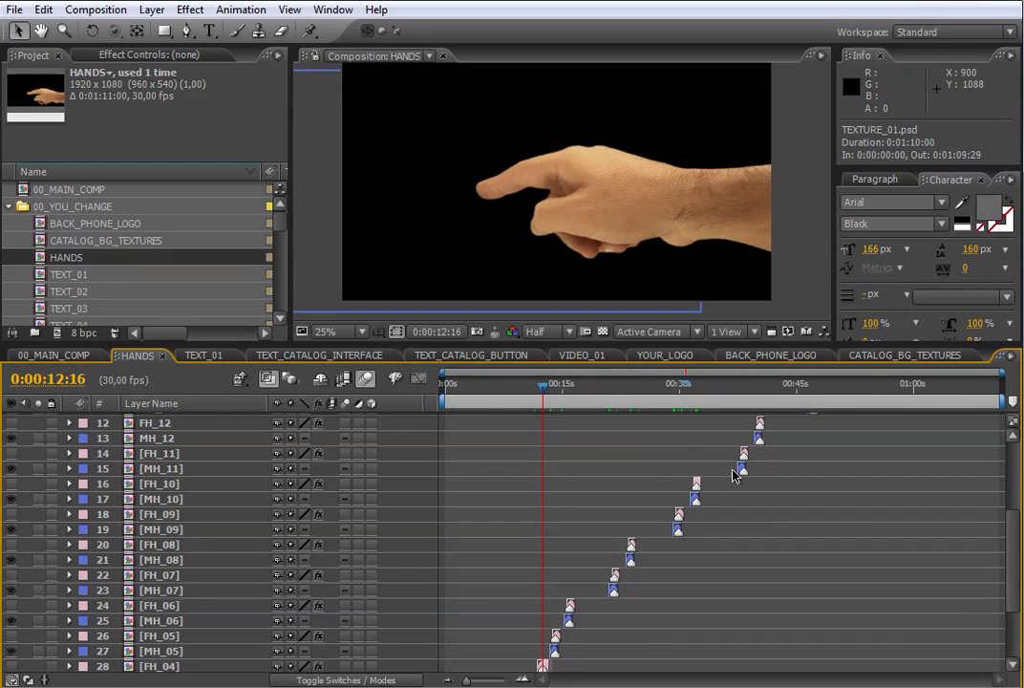
scroll(735, 475, up, 4)
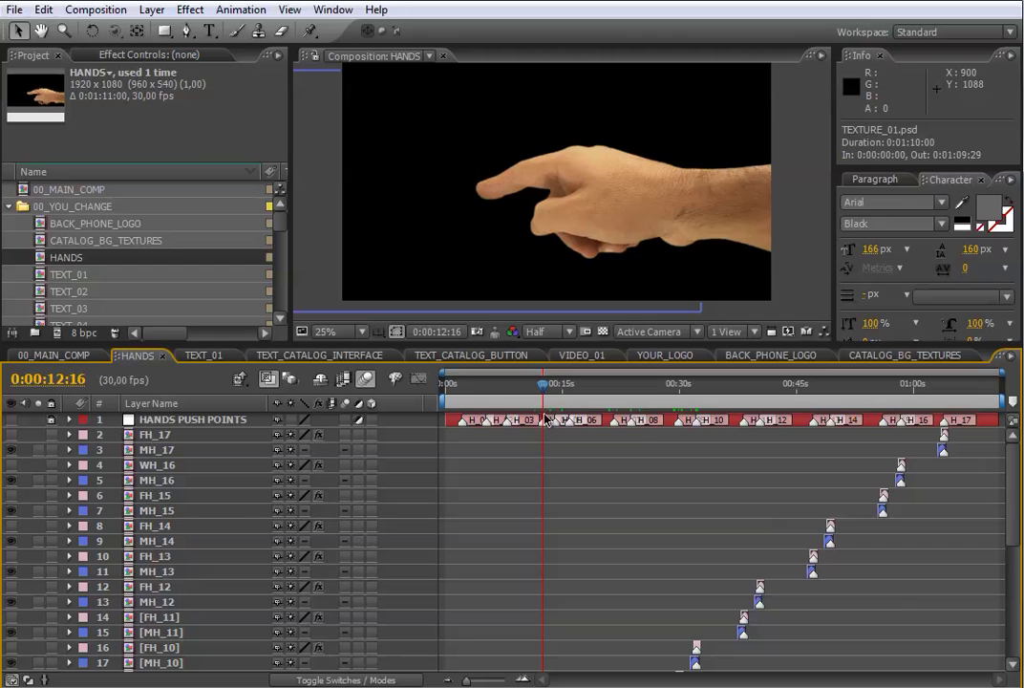
Step: Hide all blue-labelled MH hand layers, MH_17 and the rest of its label group, in the HANDS composition
drag(1012, 543, 1009, 619)
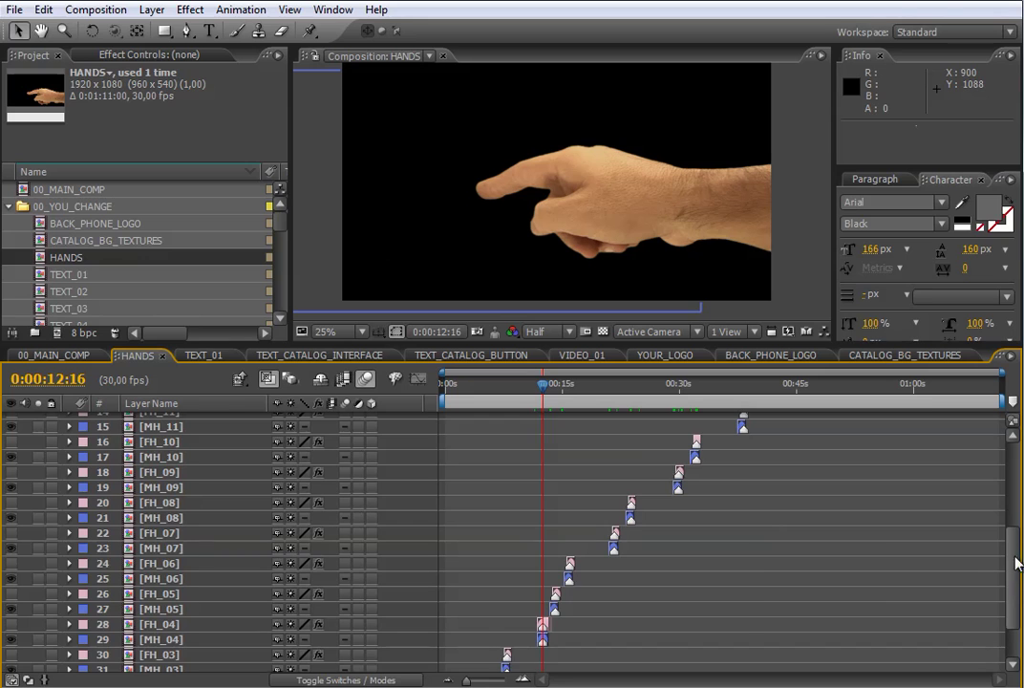
scroll(765, 478, up, 5)
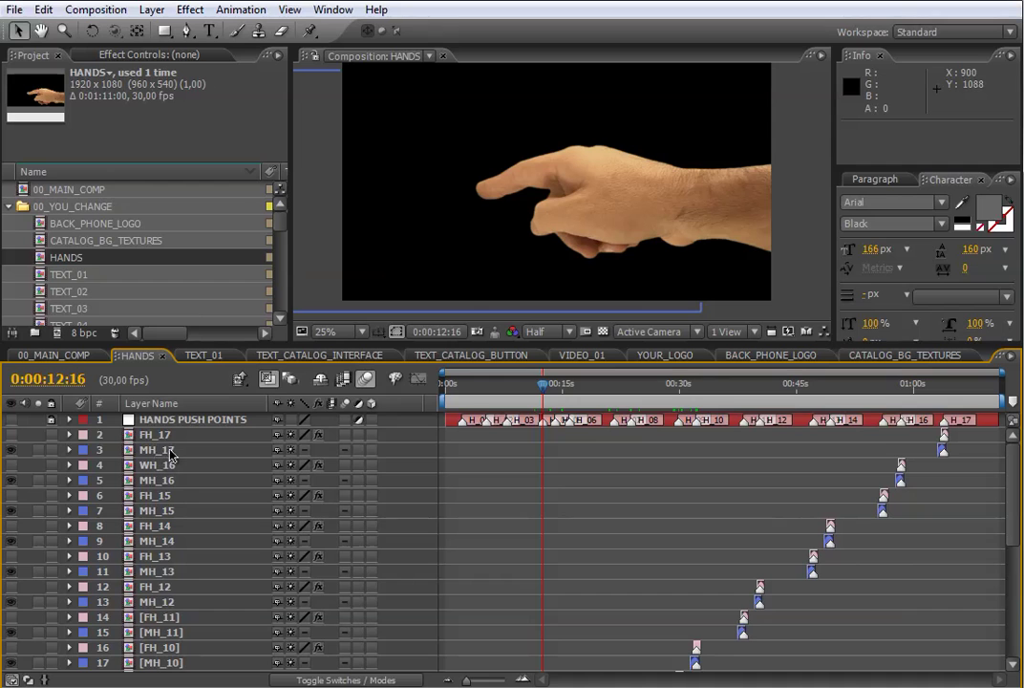
click(86, 450)
click(144, 114)
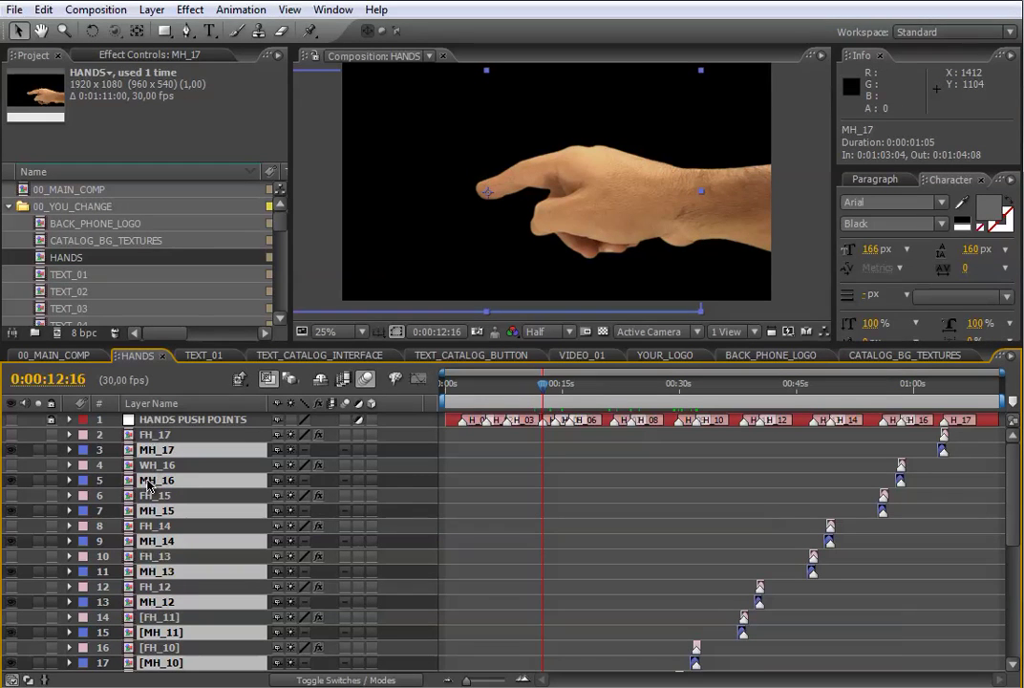
click(11, 450)
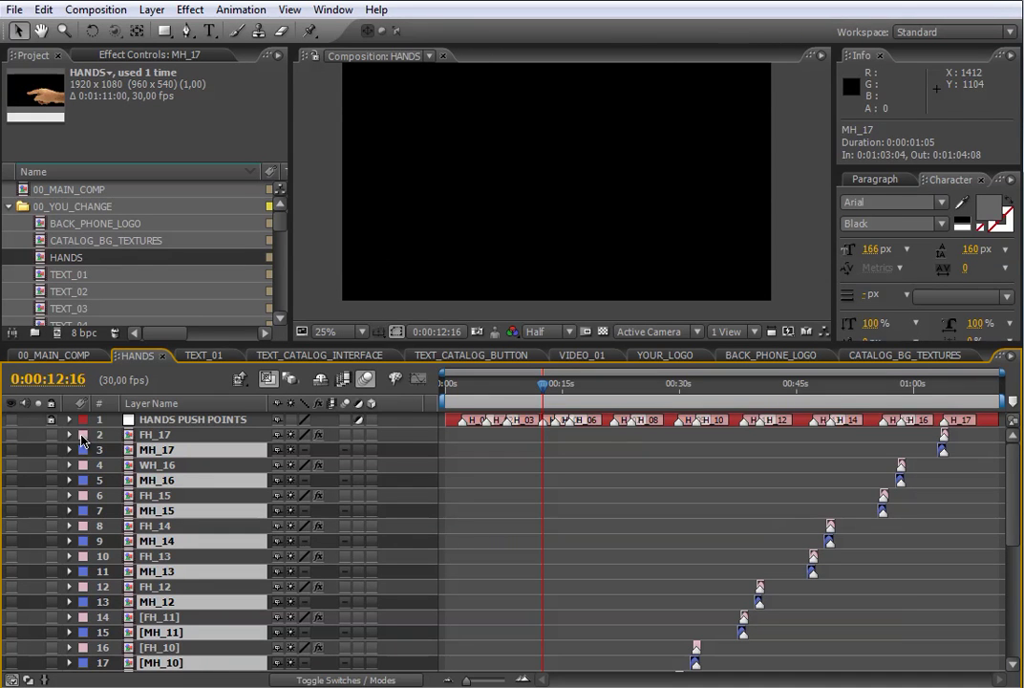
Step: Make all pink-labelled hand layers in the FH_17 label group visible and check the hand in 00_MAIN_COMP at 0:00:23:24
click(82, 436)
click(134, 96)
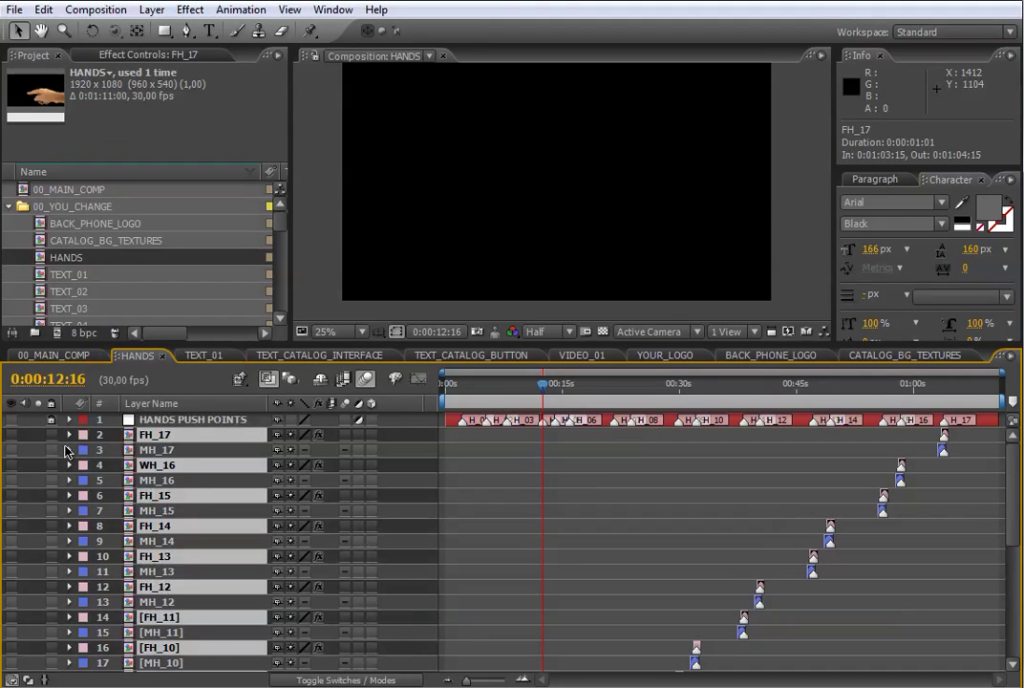
click(10, 434)
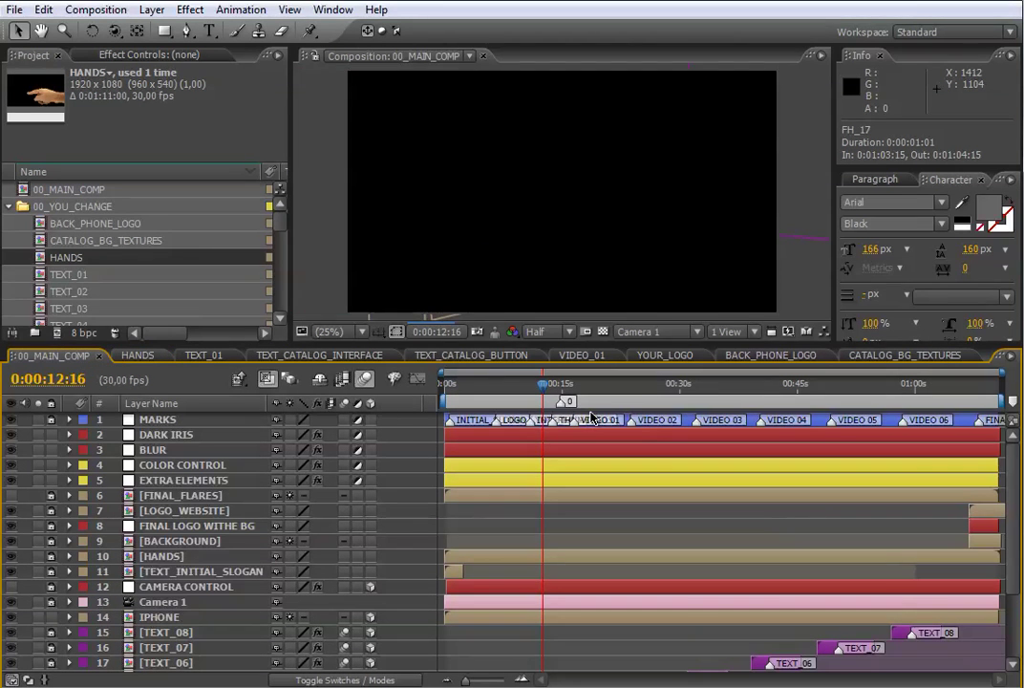
click(631, 393)
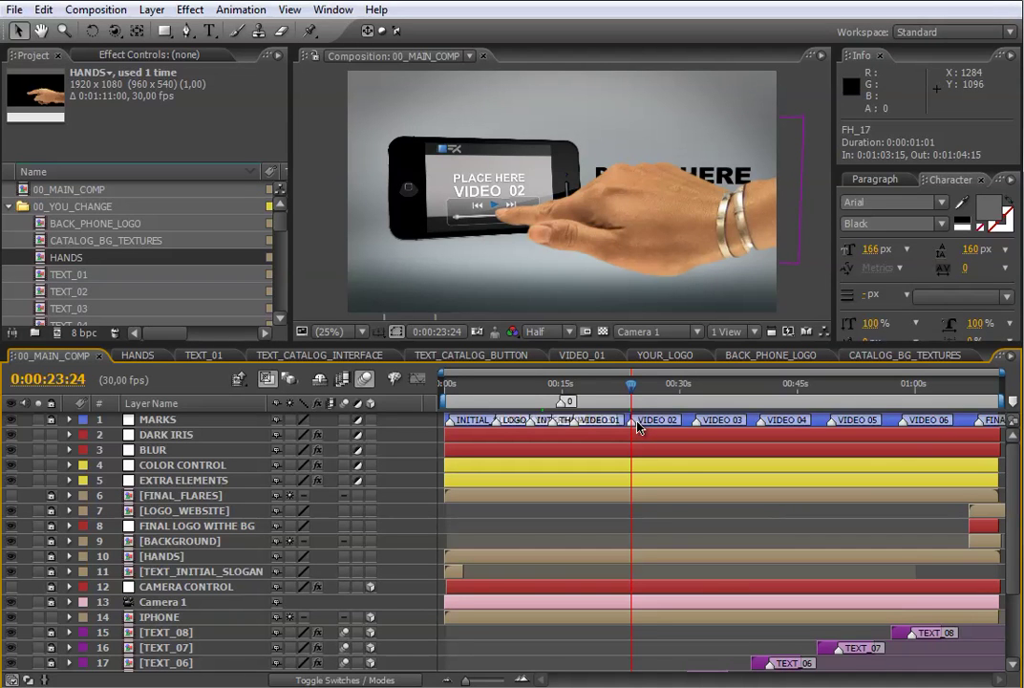
Step: Locate the YOUR_CATALOG and YOUR_FRONT_PAGE compositions, enlarge the composition viewer, and view the phone interface at 0:00:10:27 and 0:00:13:23
scroll(233, 206, down, 8)
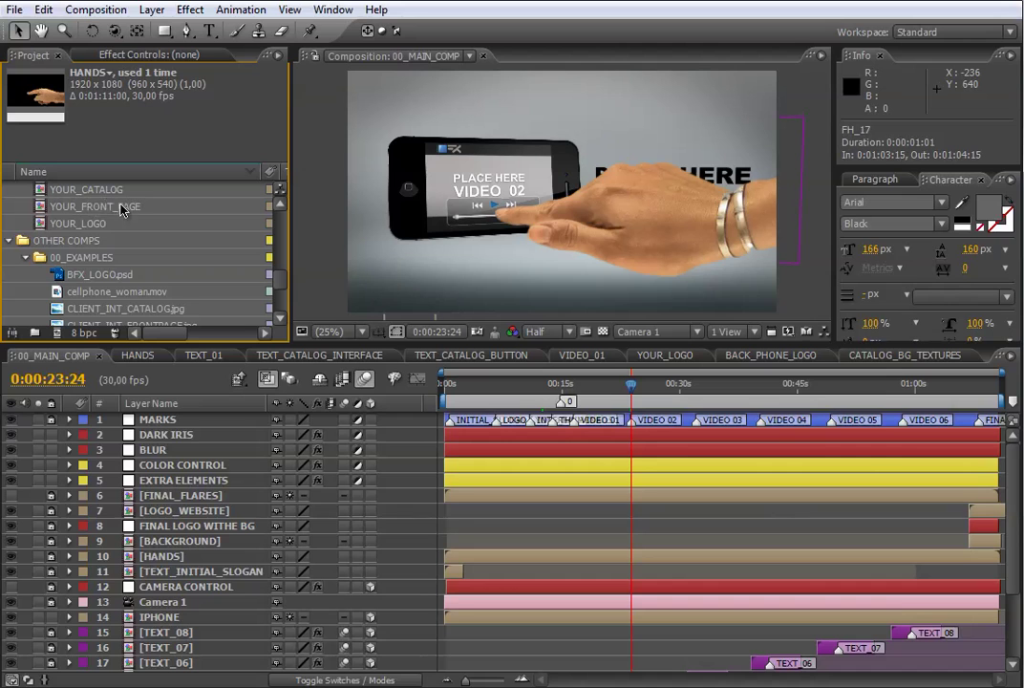
scroll(236, 234, up, 1)
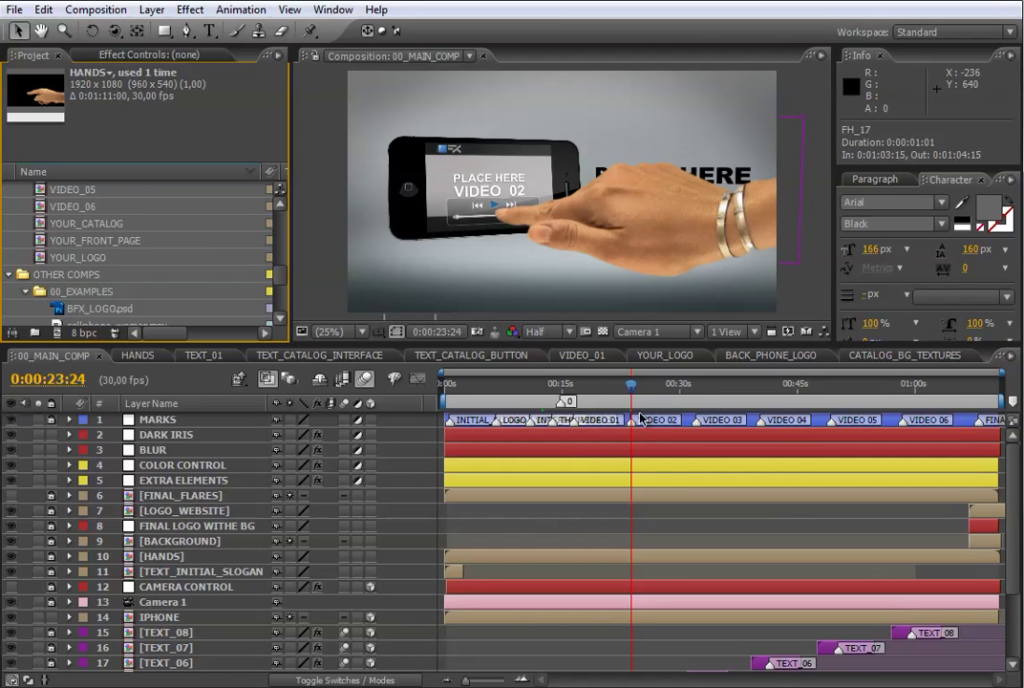
click(530, 383)
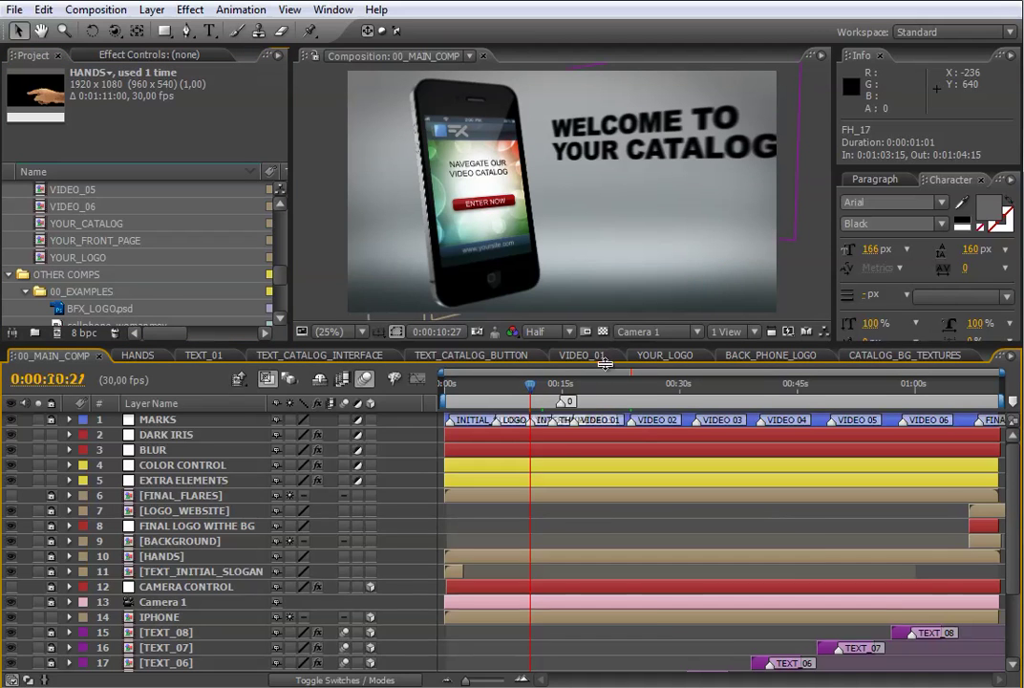
drag(592, 347, 593, 445)
click(554, 491)
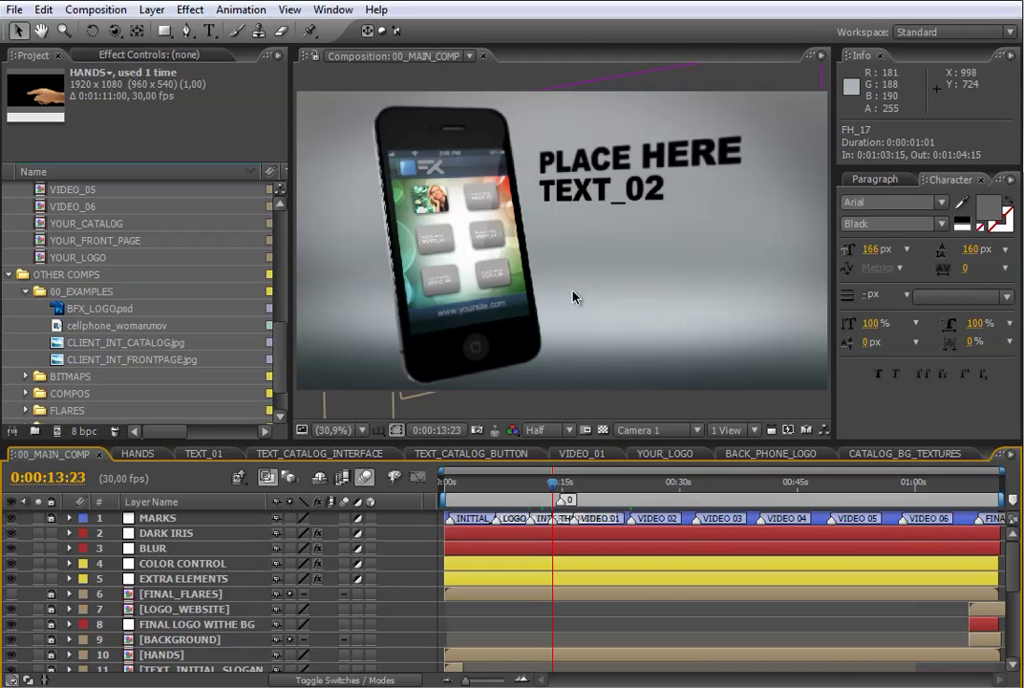
Step: Open both the YOUR_CATALOG and YOUR_FRONT_PAGE compositions from the project
click(87, 224)
click(89, 240)
click(91, 225)
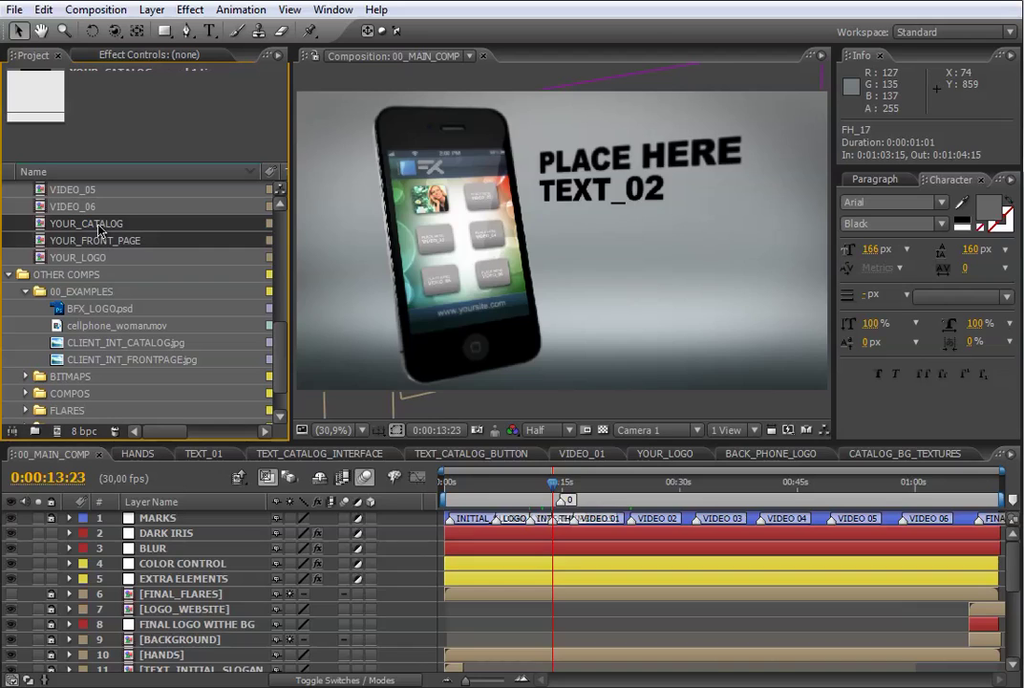
double_click(98, 227)
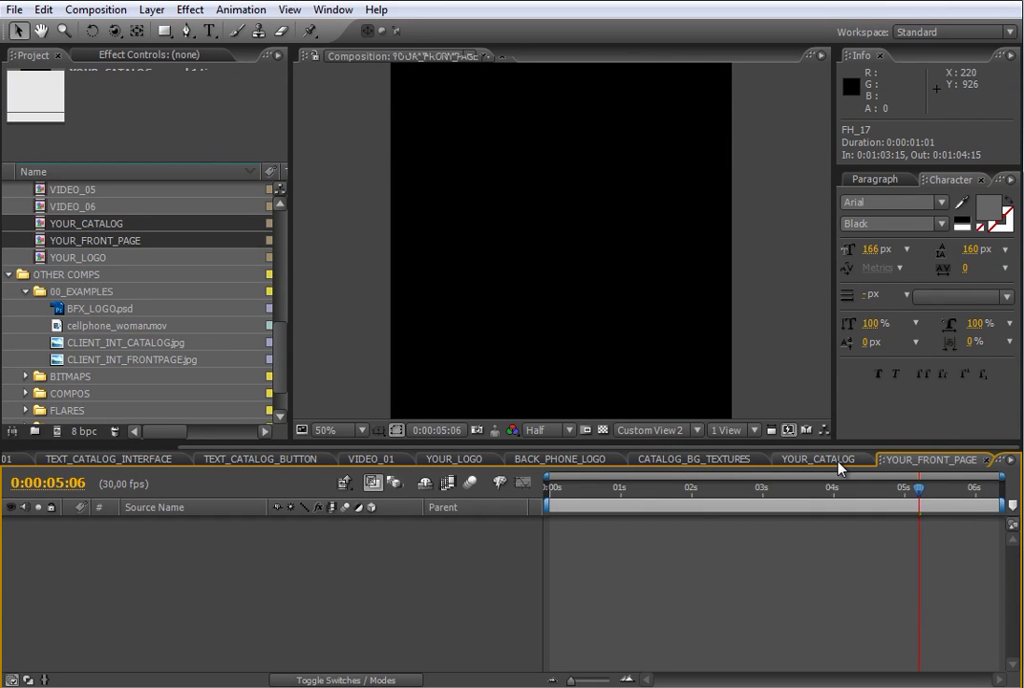
Step: Place the CLIENT_INT_FRONTPAGE.jpg example image in the YOUR_FRONT_PAGE composition, centred to fill the frame
key(comma)
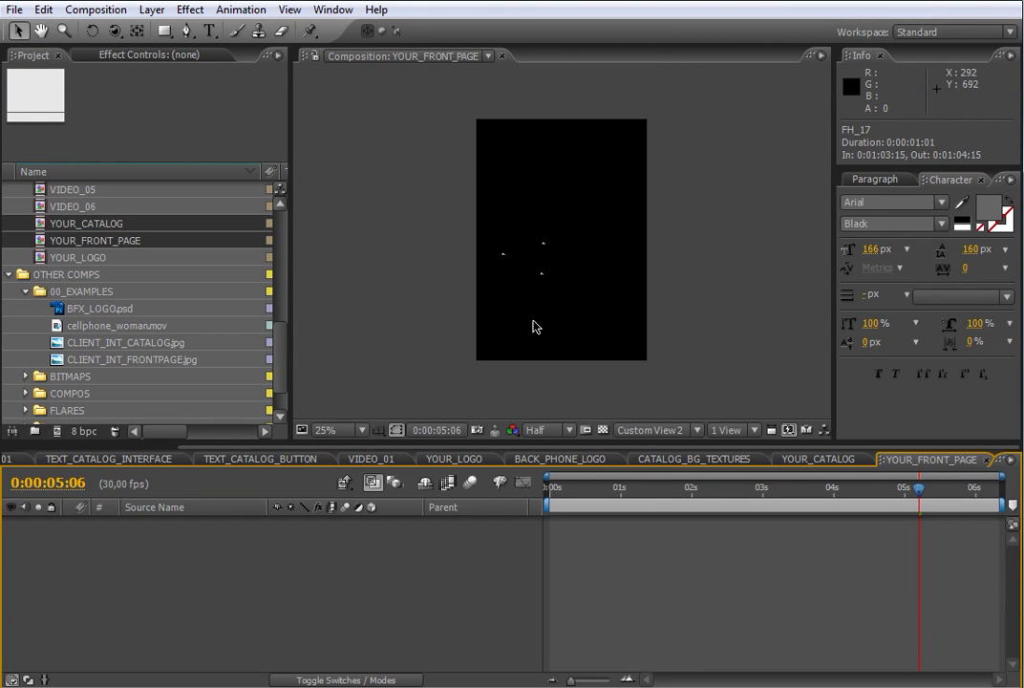
click(134, 361)
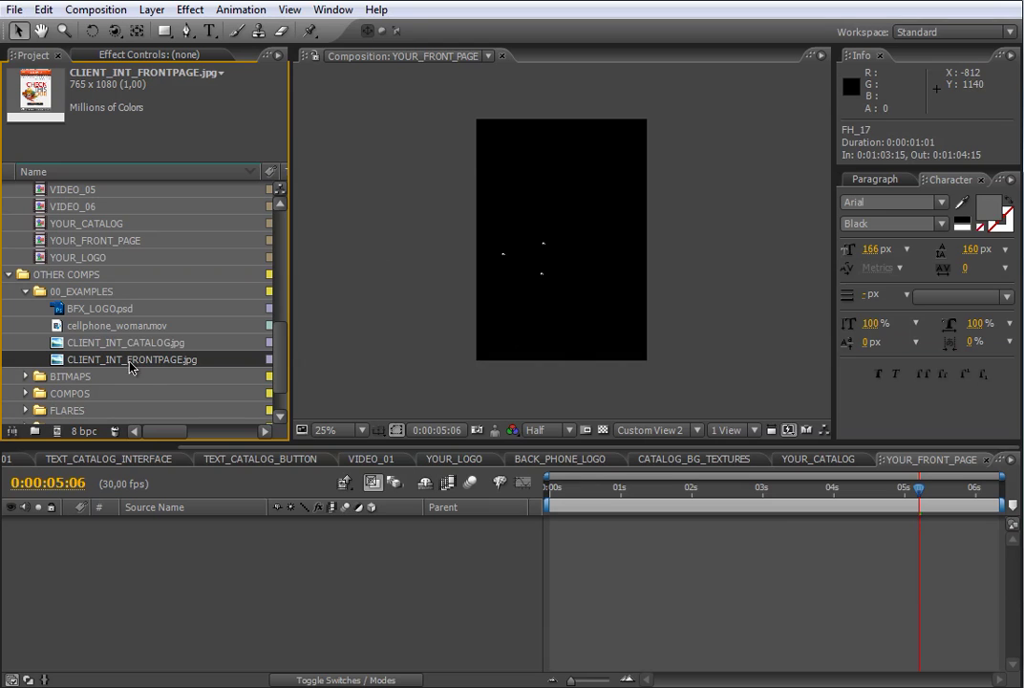
drag(134, 366, 564, 260)
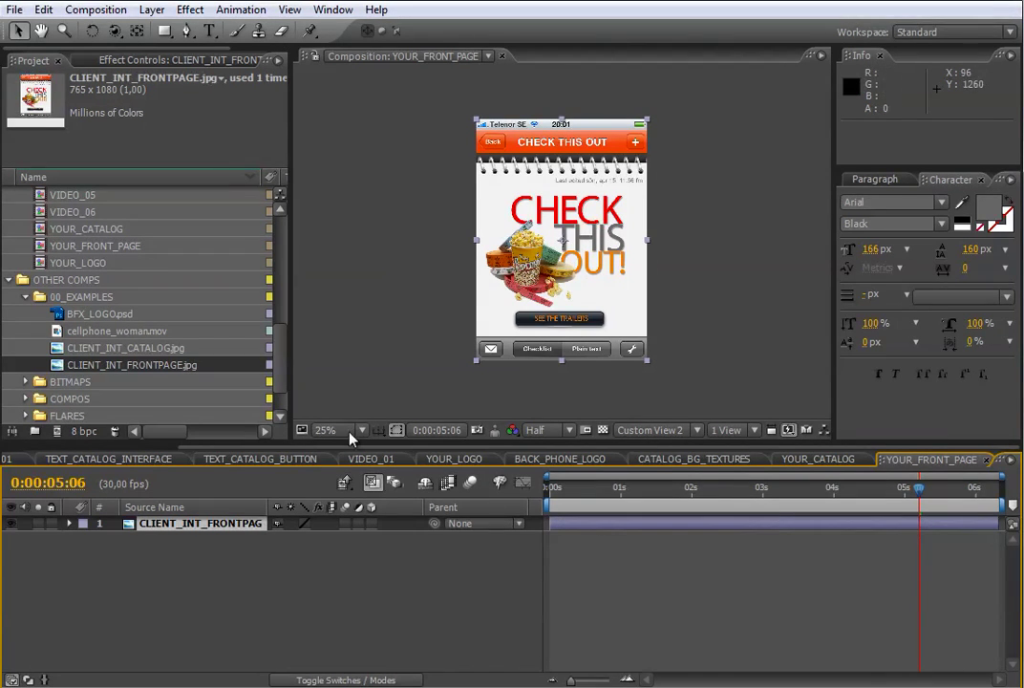
Step: Check the phone's front page in 00_MAIN_COMP at 0:00:10:27, then view the catalog screen at 0:00:13:23
scroll(315, 459, up, 3)
click(58, 459)
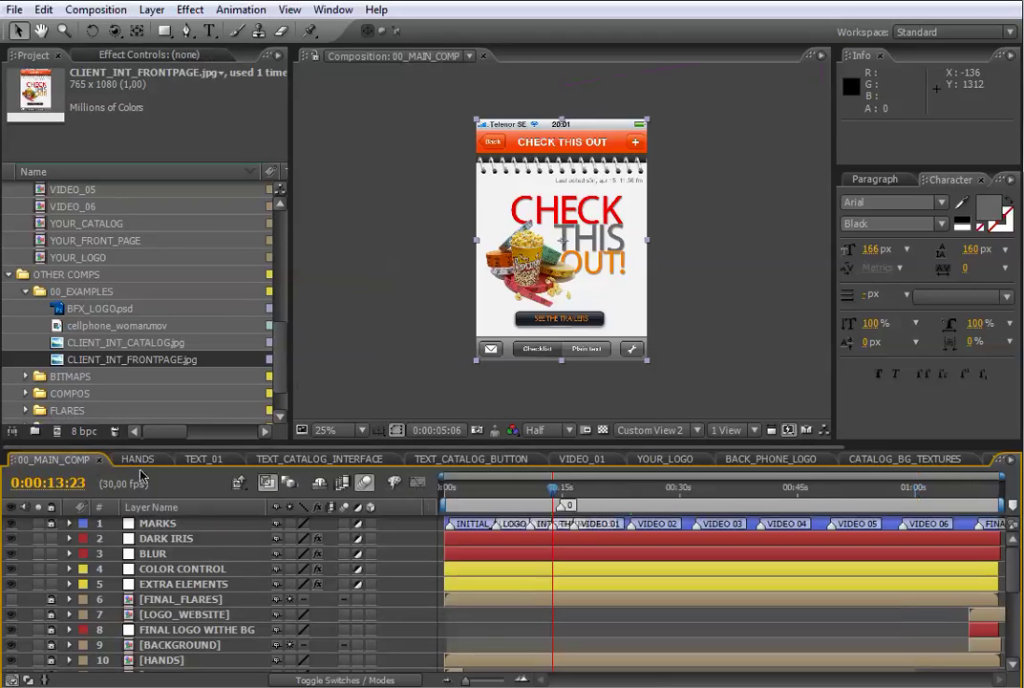
click(529, 493)
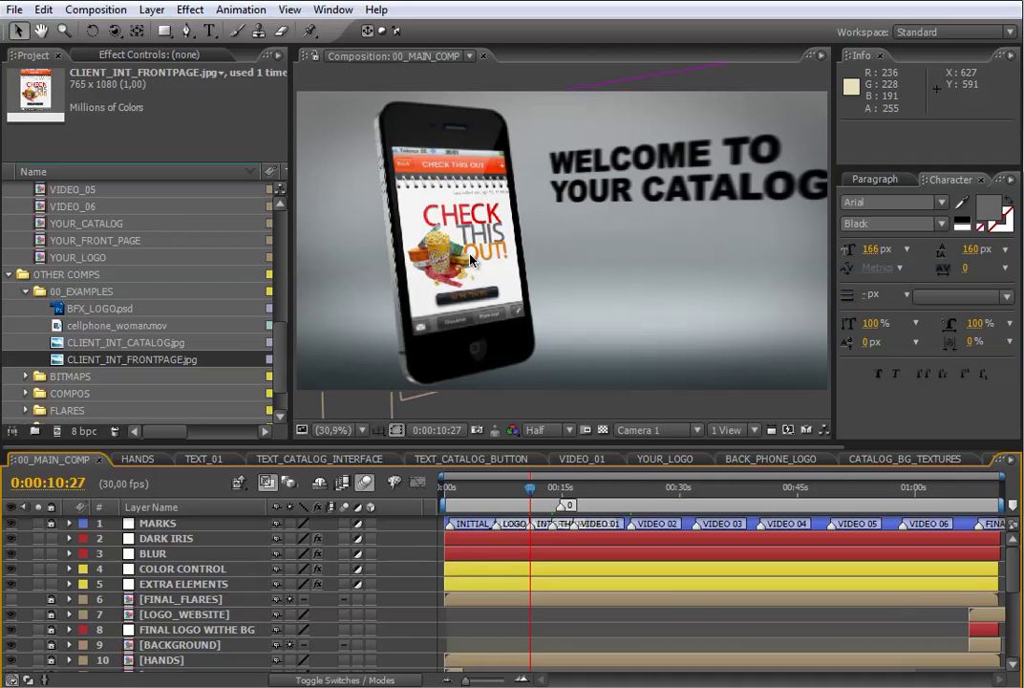
click(552, 491)
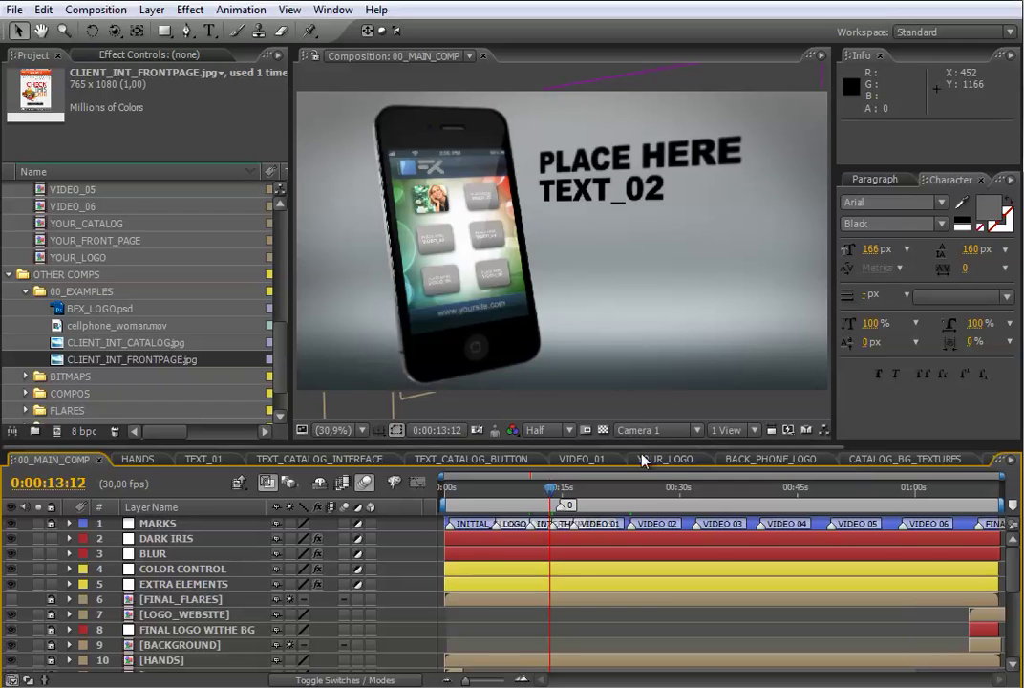
click(556, 491)
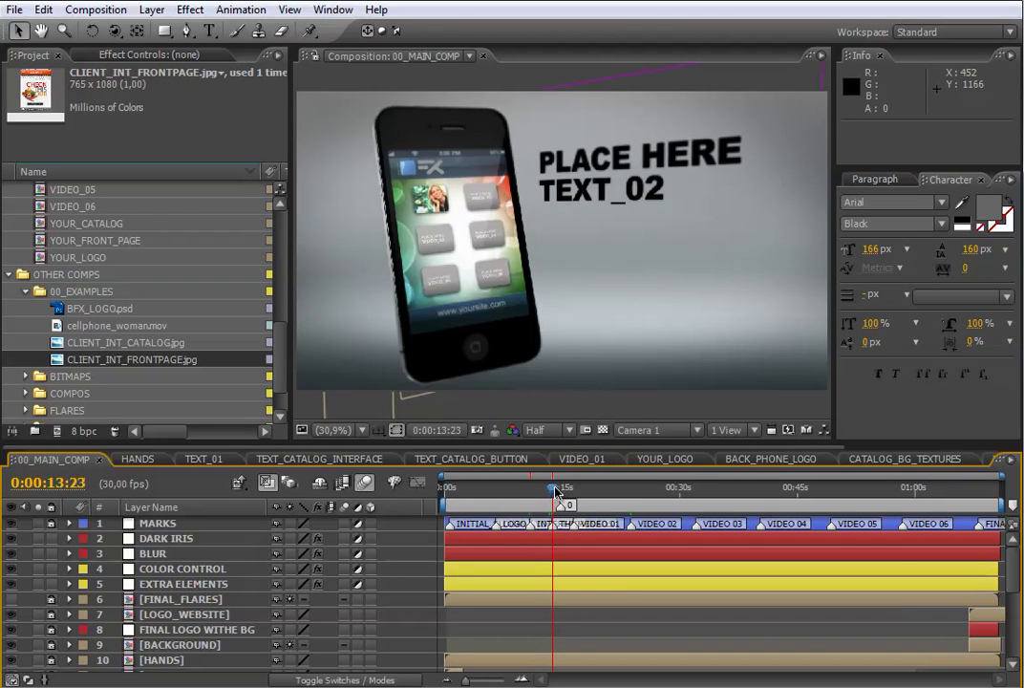
Step: Place CLIENT_INT_CATALOG.jpg in the YOUR_CATALOG composition at position 382,5, 544,0 and check it in 00_MAIN_COMP
click(858, 462)
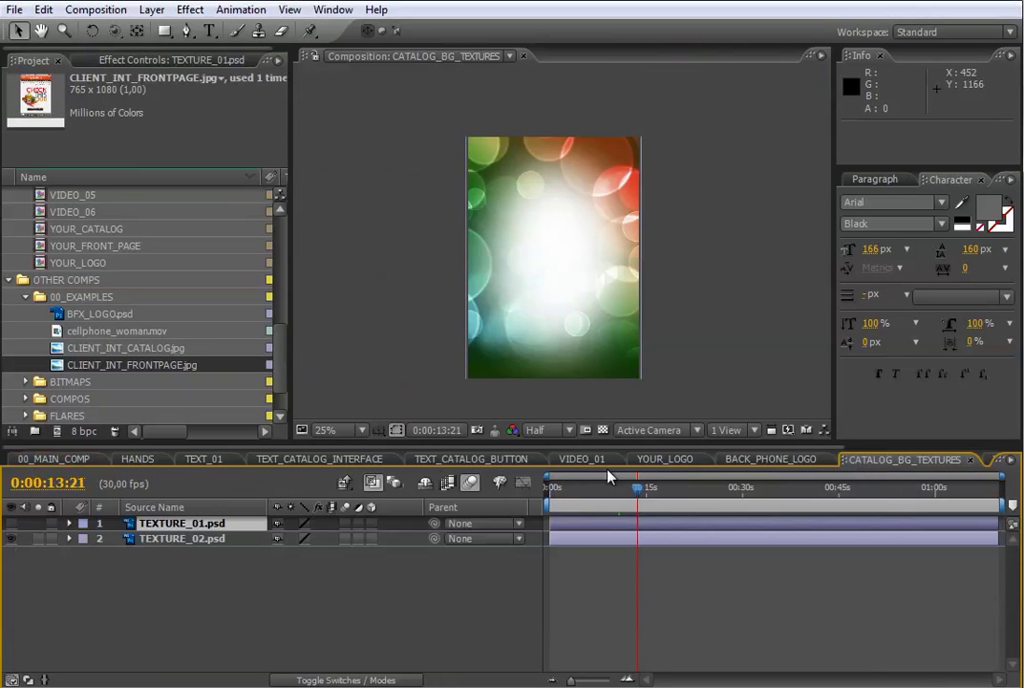
scroll(917, 461, down, 3)
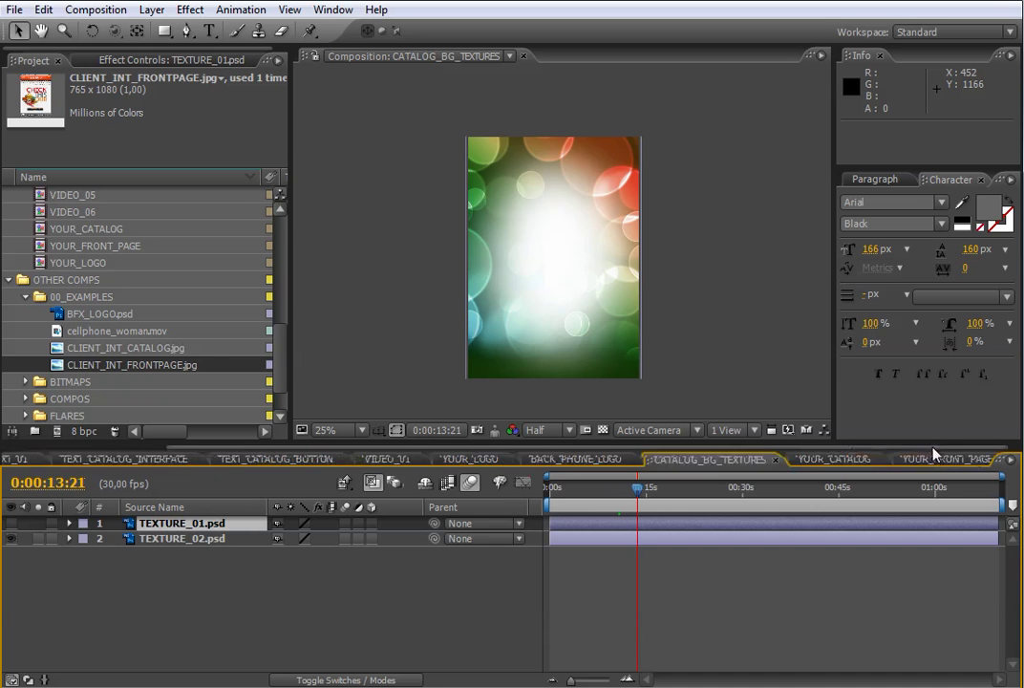
click(835, 466)
drag(120, 342, 563, 260)
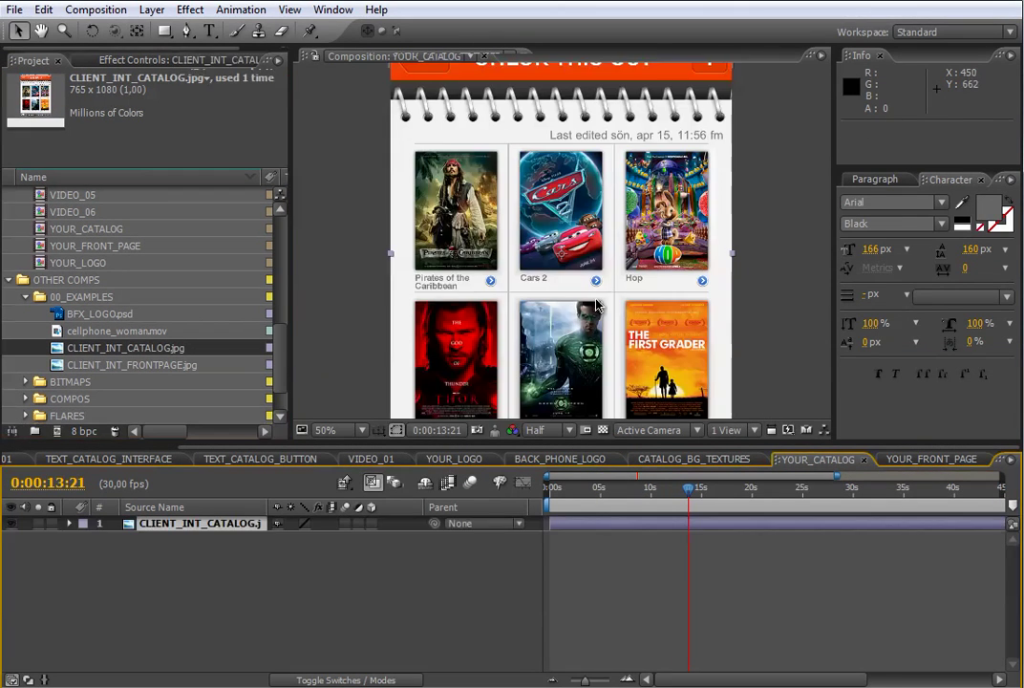
scroll(574, 277, down, 2)
drag(596, 310, 596, 305)
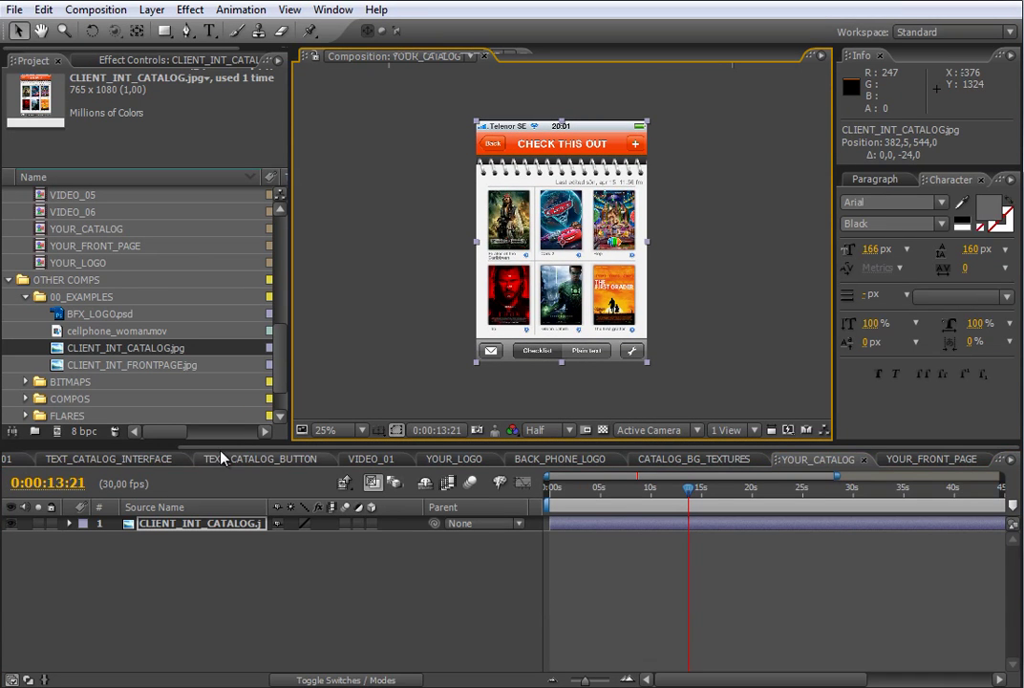
scroll(19, 465, up, 3)
click(34, 459)
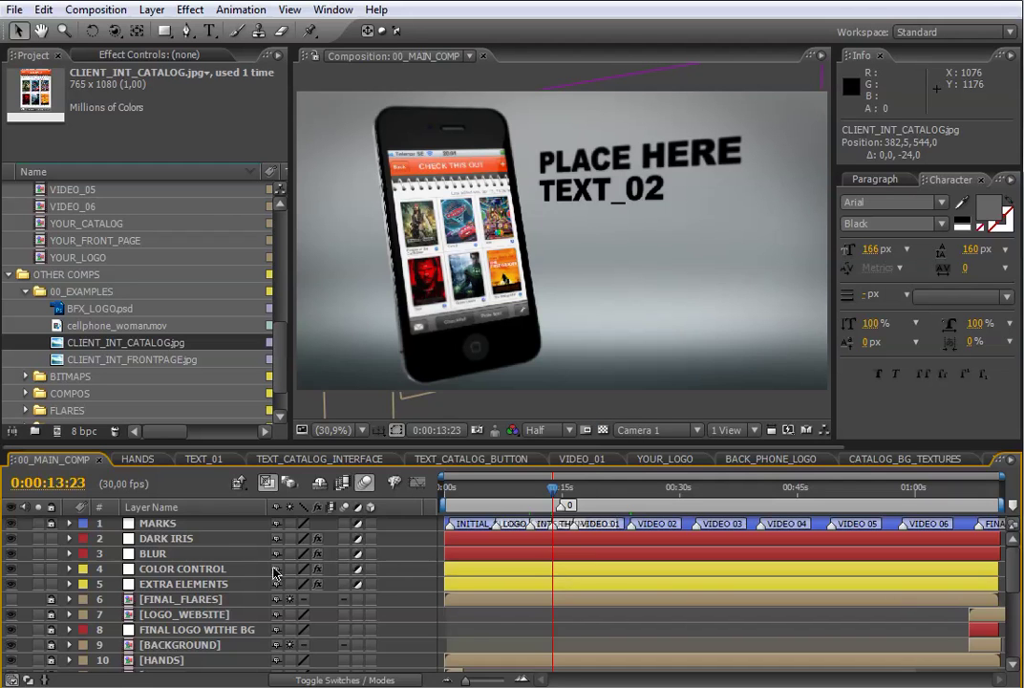
Step: Reveal the COLOR CONTROL layer's effects with more timeline room and expand all of them from BG COLOR OPACITY to TEXT COLOR
click(239, 569)
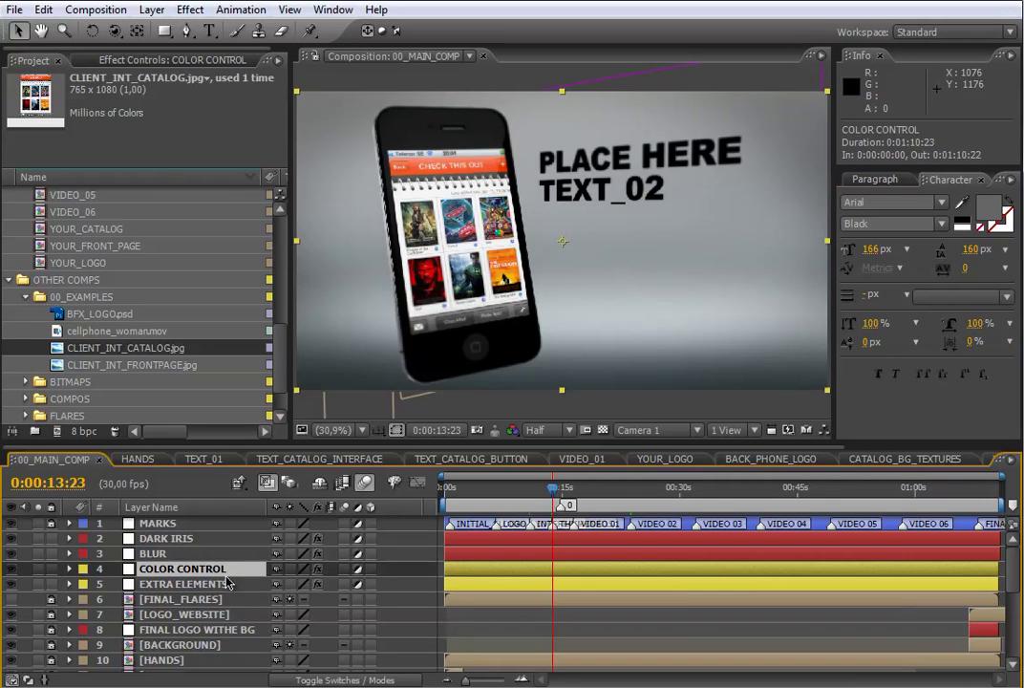
key(e)
drag(283, 373, 333, 373)
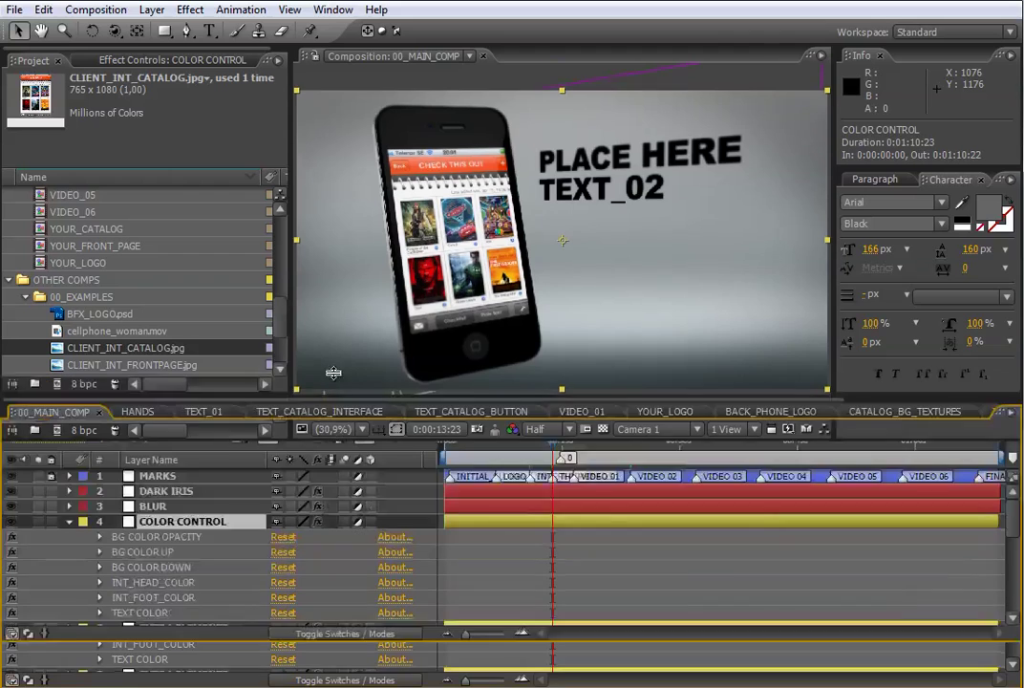
click(159, 520)
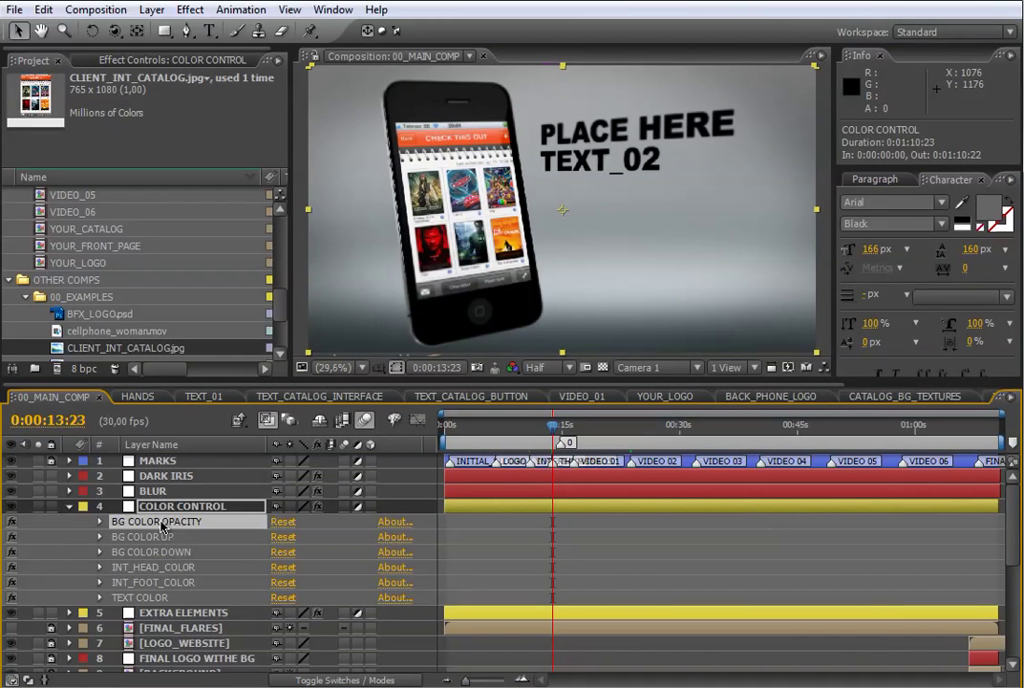
shift+click(134, 597)
click(100, 522)
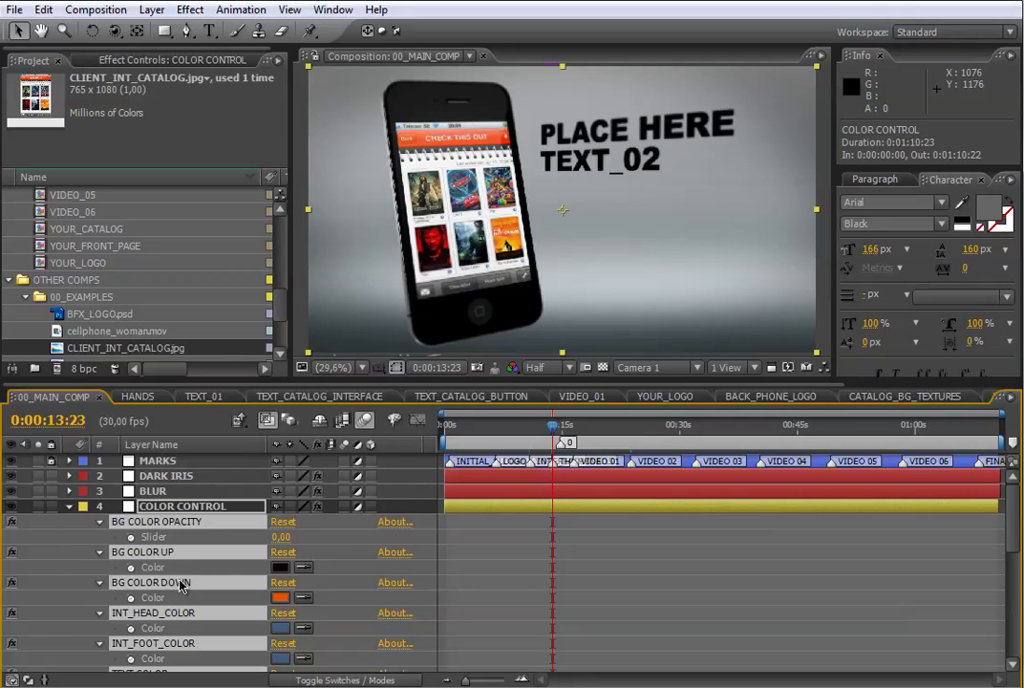
click(497, 589)
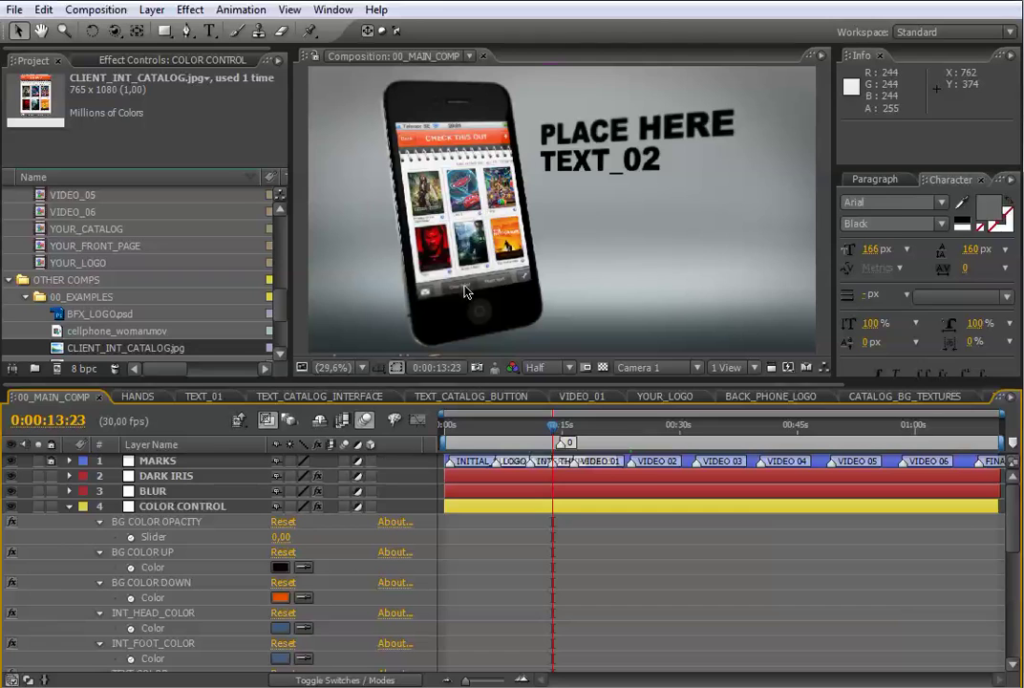
Step: Set the BG COLOR OPACITY slider of the COLOR CONTROL layer to 100
click(282, 537)
text(0)
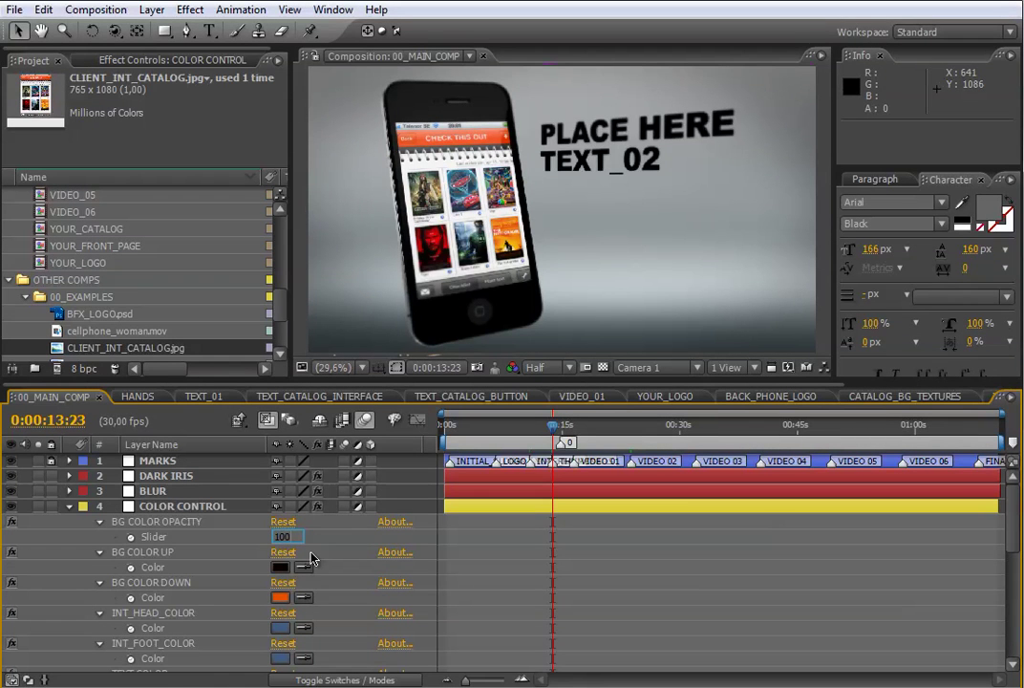
key(Return)
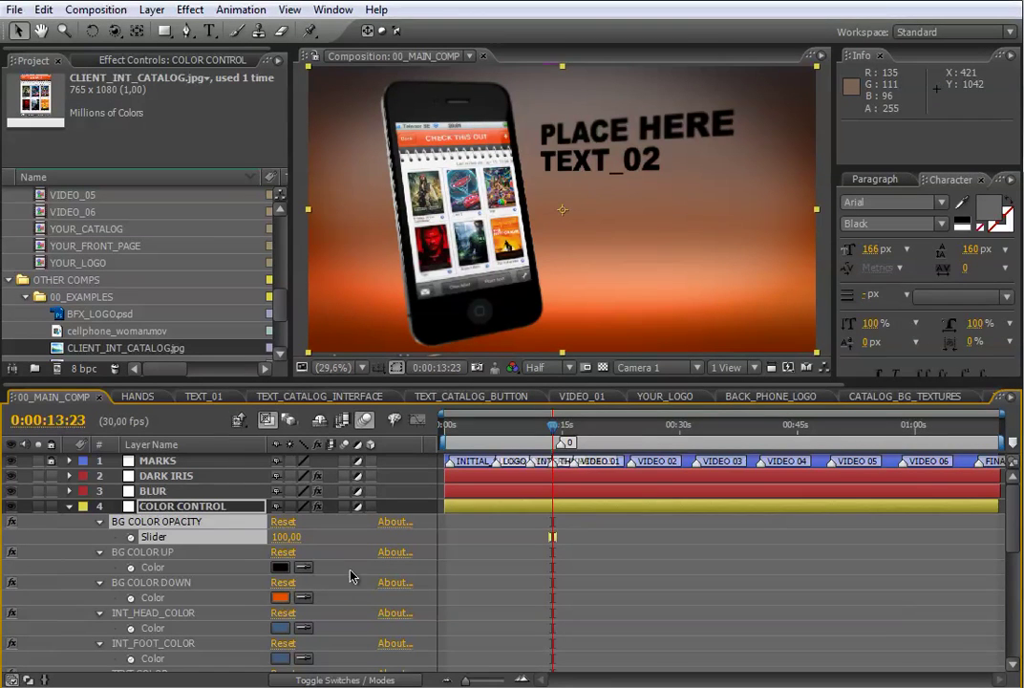
Step: Set the BG COLOR UP color of the COLOR CONTROL layer to blue 046ED1
click(281, 568)
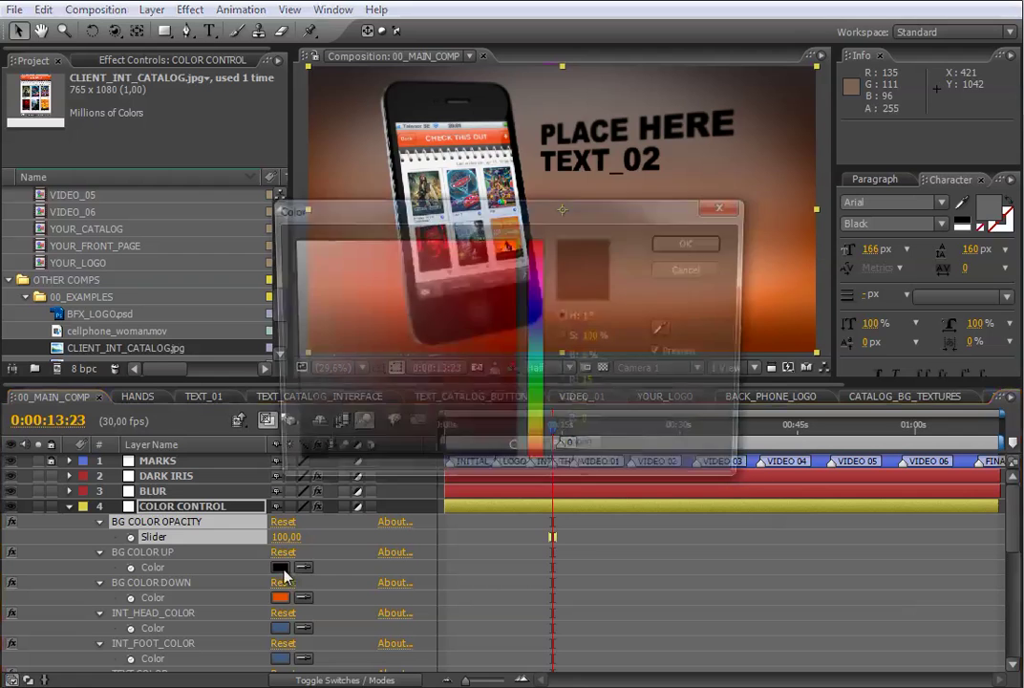
click(536, 336)
click(512, 280)
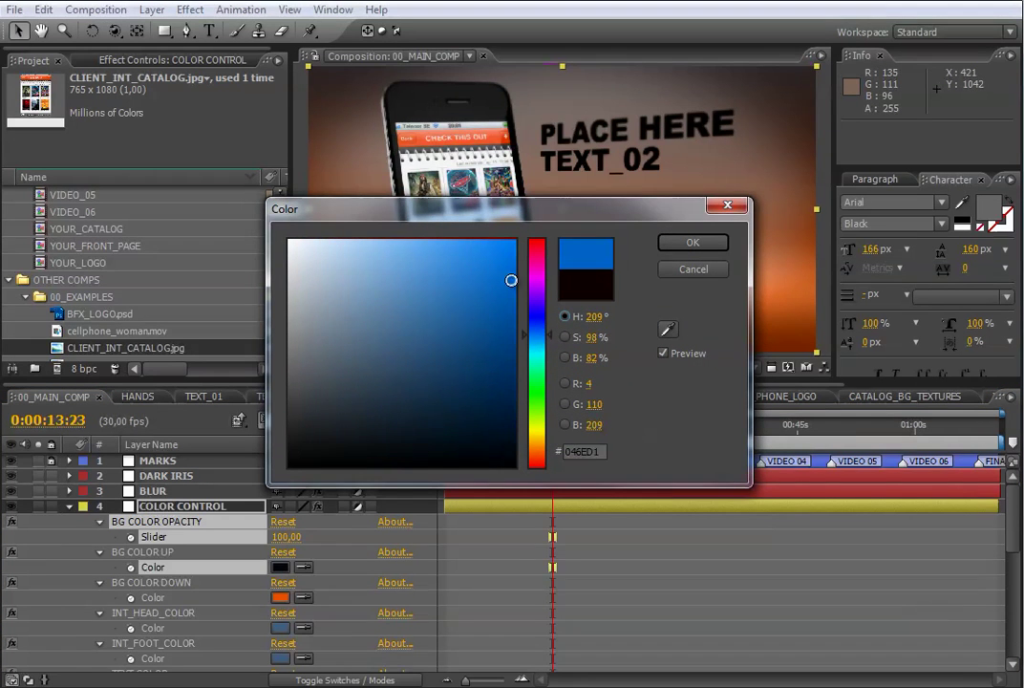
click(692, 243)
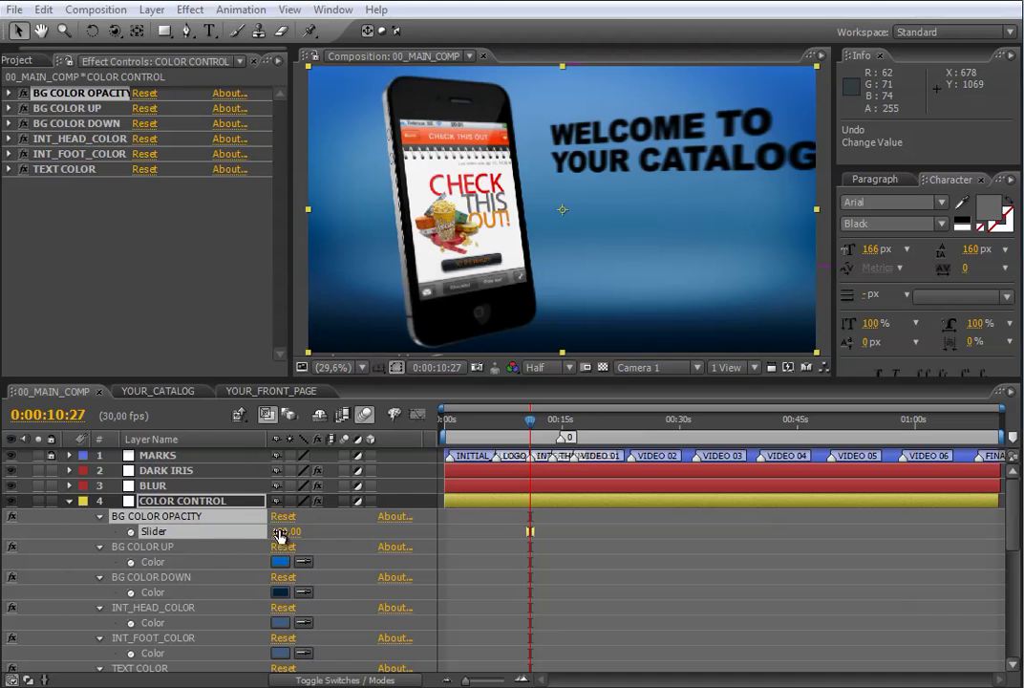
Step: Lower the BG COLOR OPACITY slider of the COLOR CONTROL layer to 71
drag(280, 537, 225, 527)
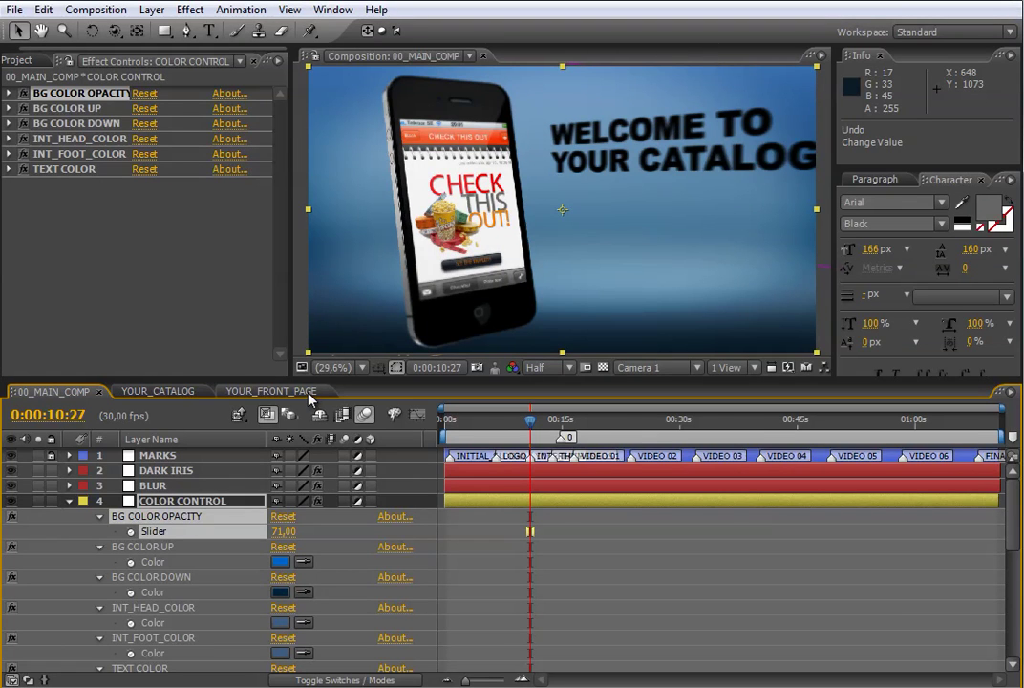
Step: Restore the template's own interface pages in the YOUR_FRONT_PAGE and YOUR_CATALOG compositions and return to 00_MAIN_COMP
click(271, 391)
click(157, 391)
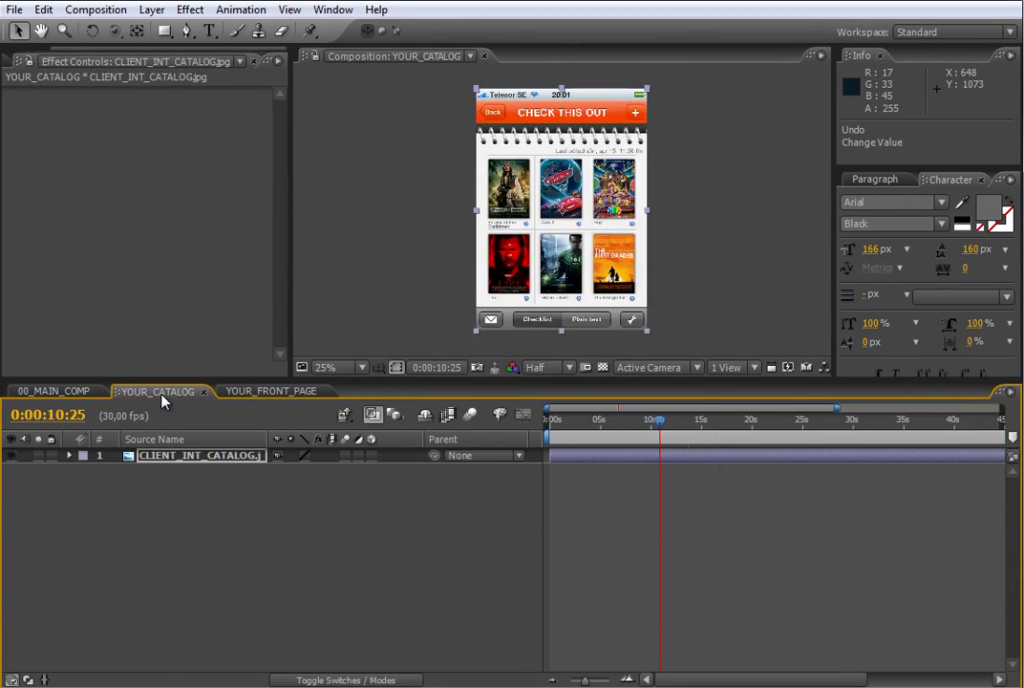
click(85, 396)
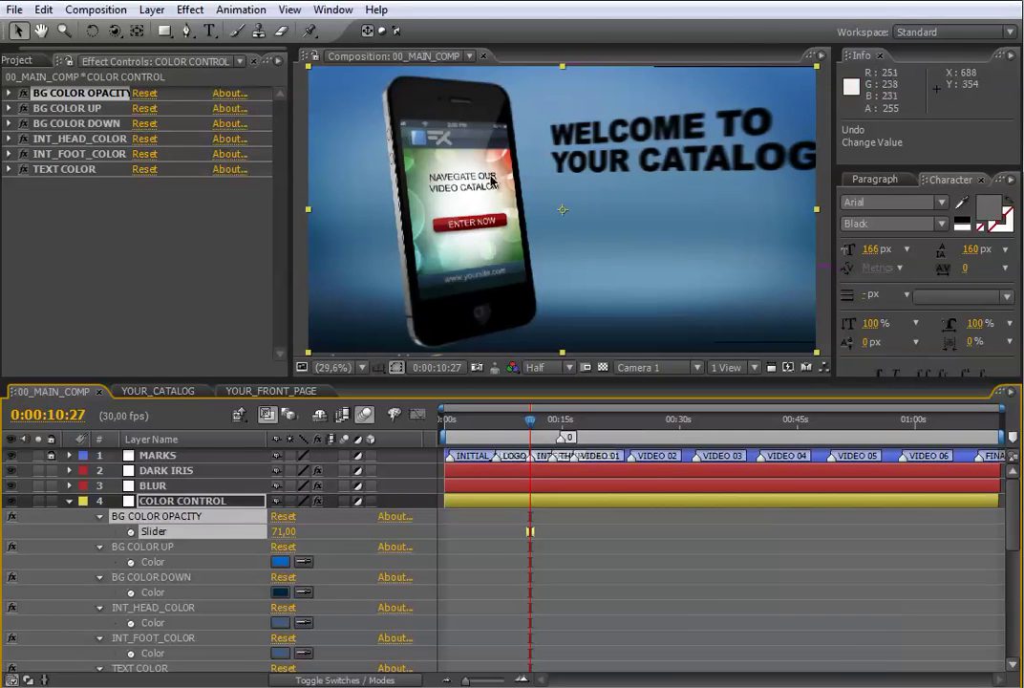
Step: Enlarge the timeline area and set the COLOR CONTROL layer's BG COLOR OPACITY slider to 0
drag(525, 378, 525, 341)
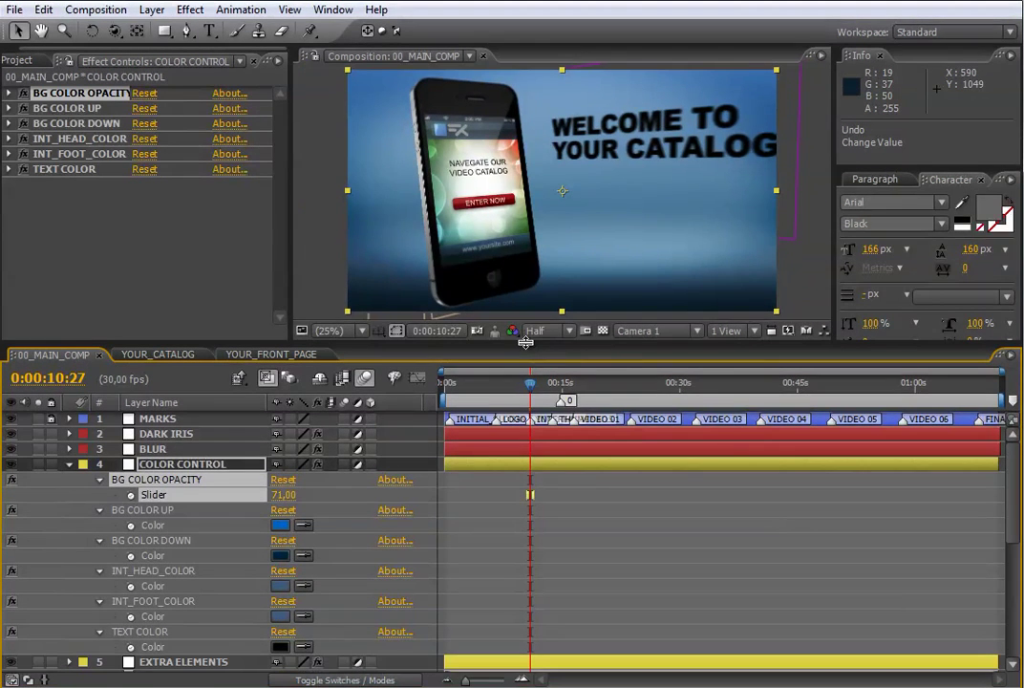
click(282, 494)
text(0)
key(Return)
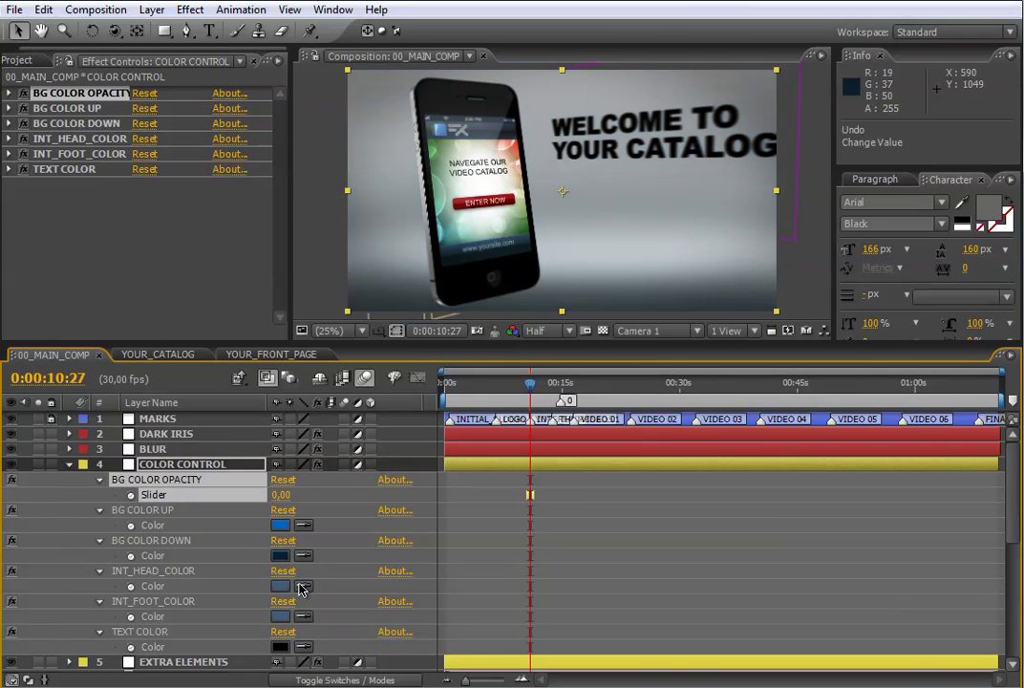
Step: At 0:00:13:23, set the INT_HEAD_COLOR of the COLOR CONTROL layer to orange with RGB 255, 102, 0
click(556, 386)
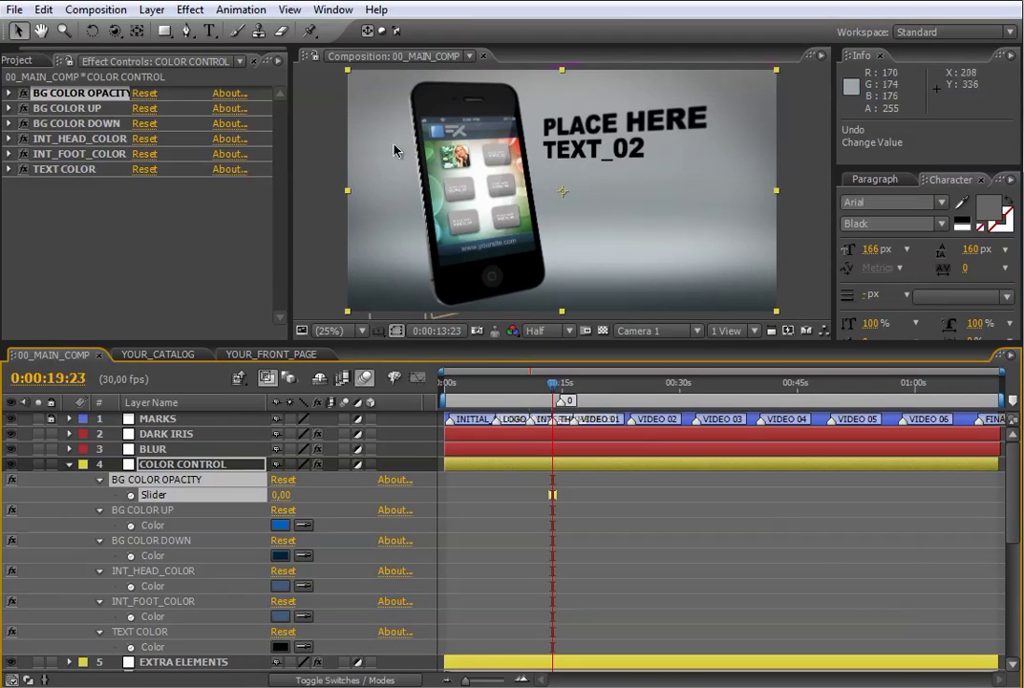
drag(509, 346, 509, 403)
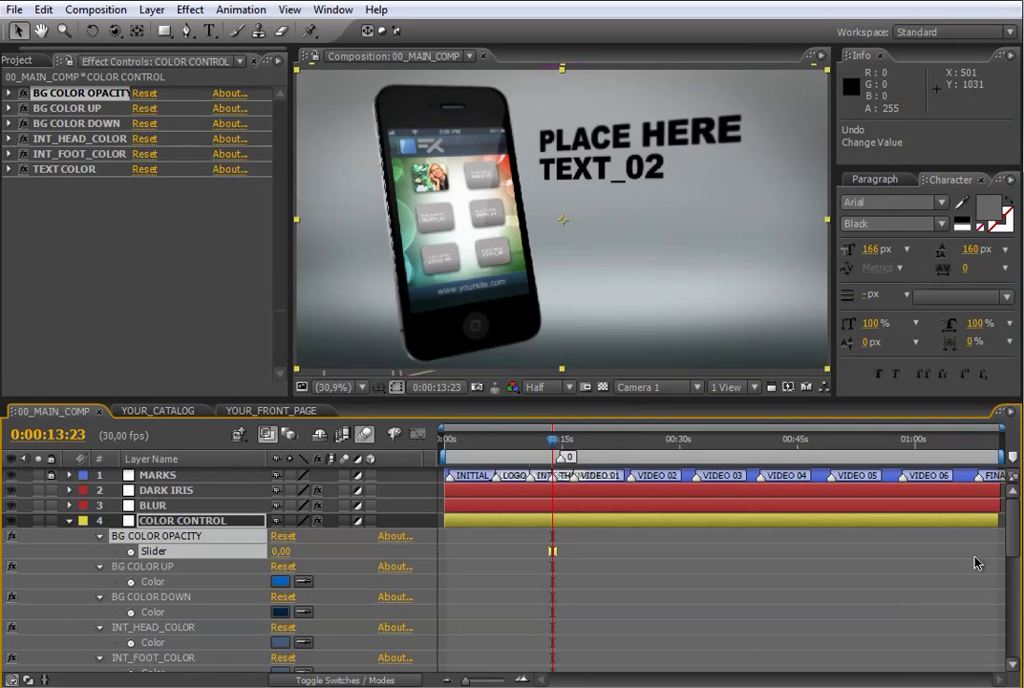
scroll(349, 561, down, 2)
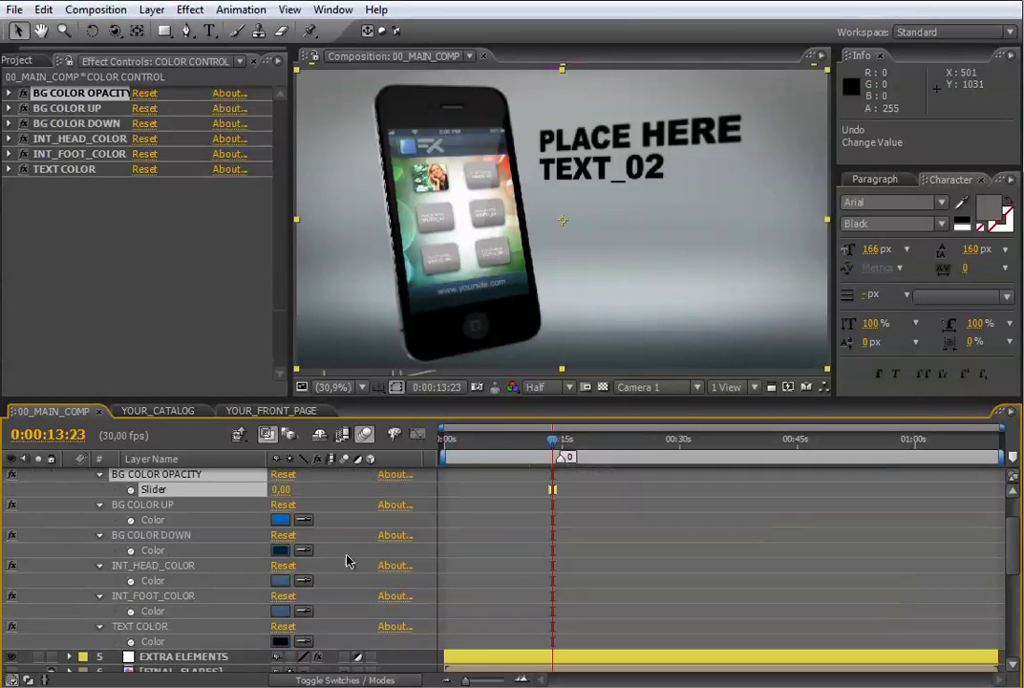
click(280, 581)
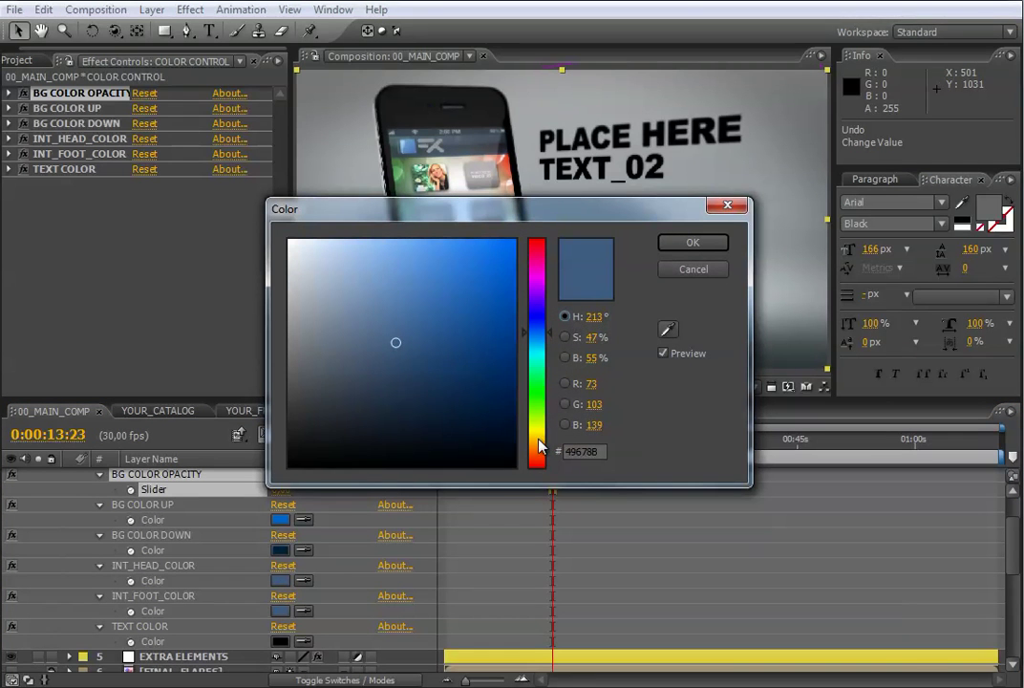
click(538, 447)
click(513, 249)
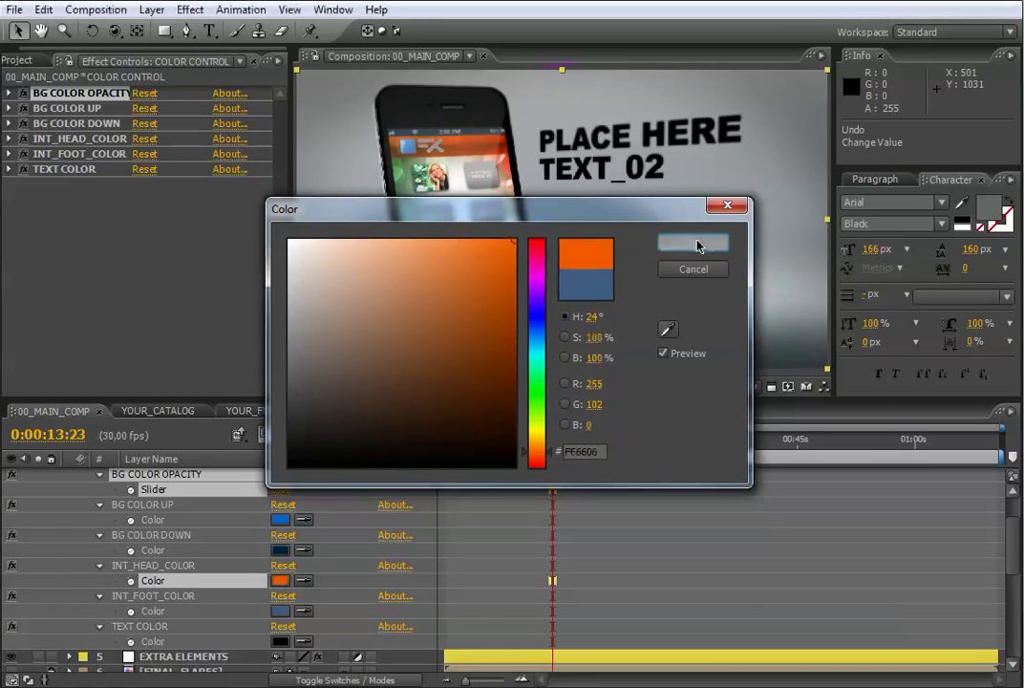
click(693, 242)
Step: Set the INT_FOOT_COLOR of the COLOR CONTROL layer to dark red 440301
click(280, 612)
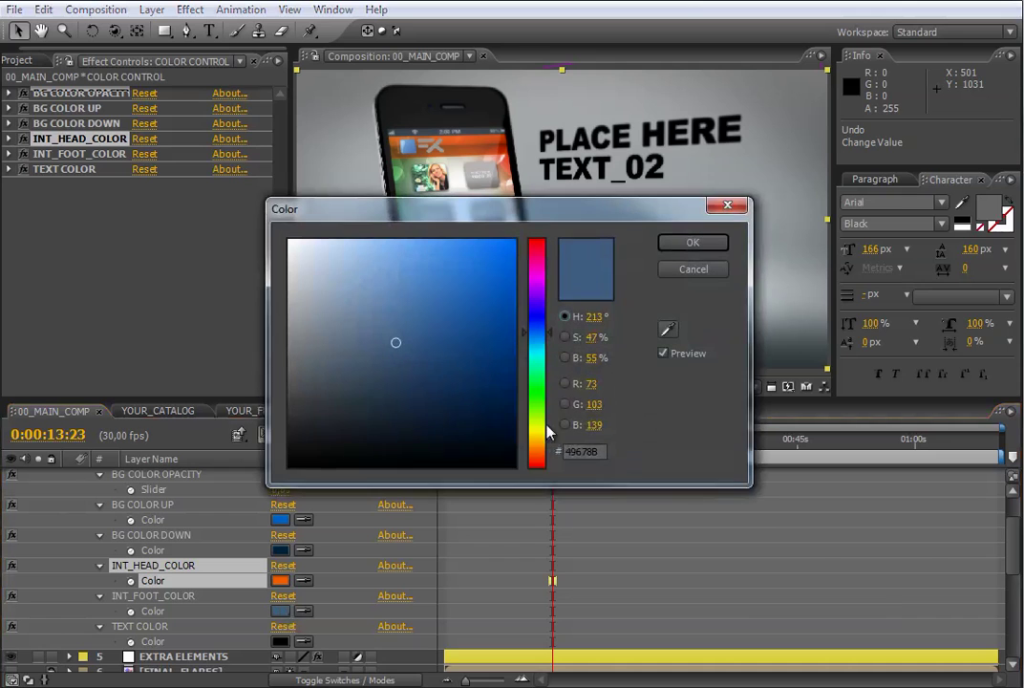
drag(544, 422, 541, 472)
click(512, 407)
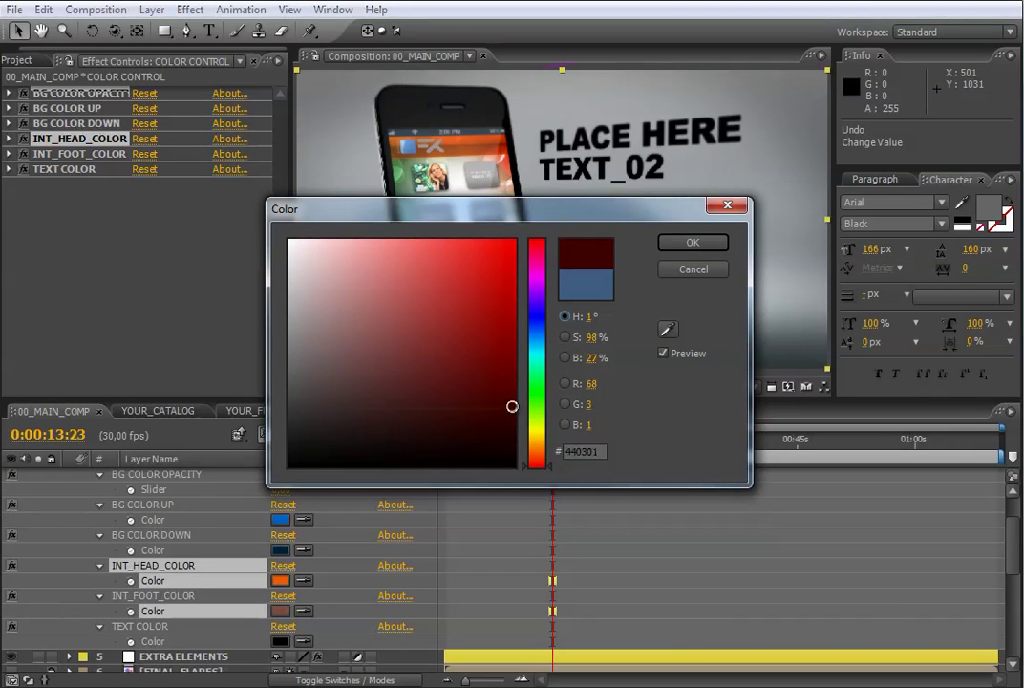
click(692, 243)
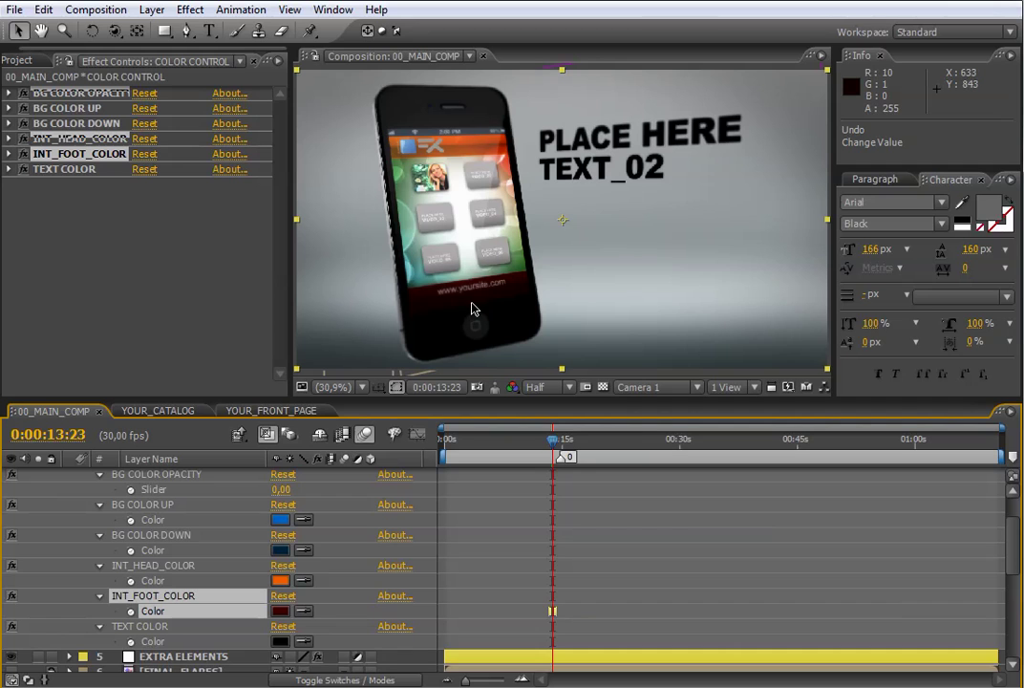
Step: At 0:00:10:27, set the TEXT COLOR of the COLOR CONTROL layer to white
scroll(515, 474, up, 3)
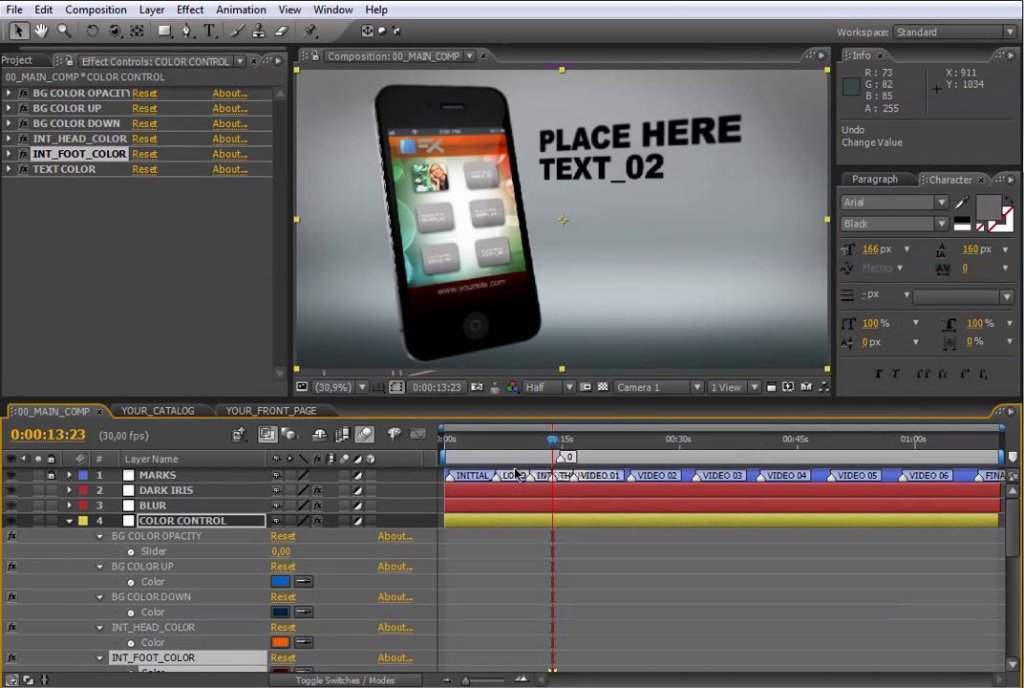
click(531, 444)
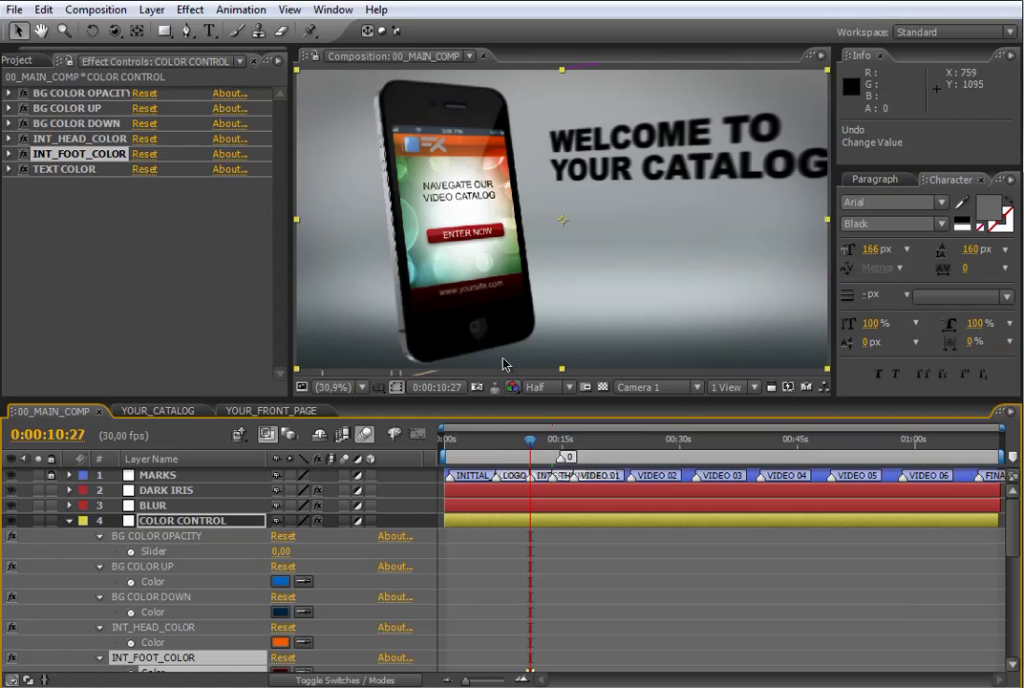
scroll(1005, 533, down, 7)
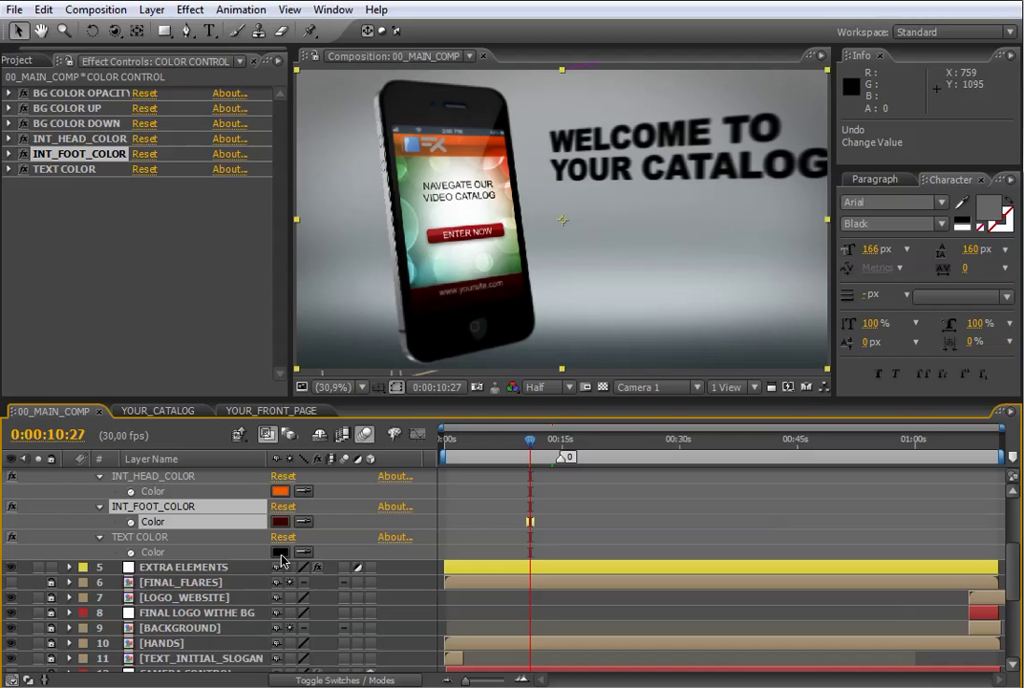
click(279, 552)
click(293, 242)
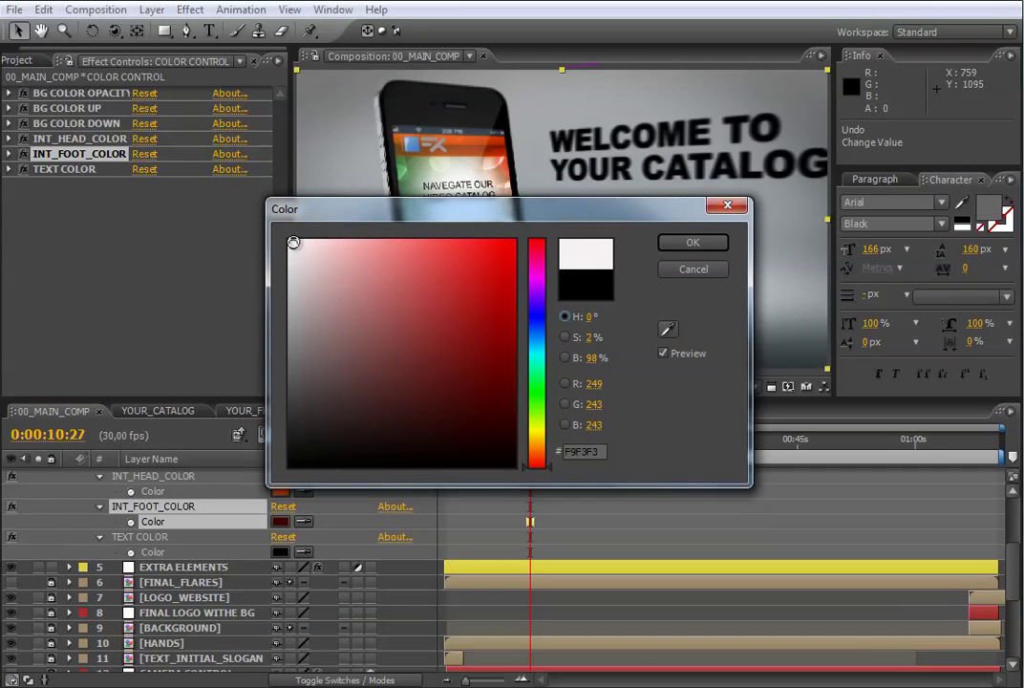
click(288, 239)
click(684, 243)
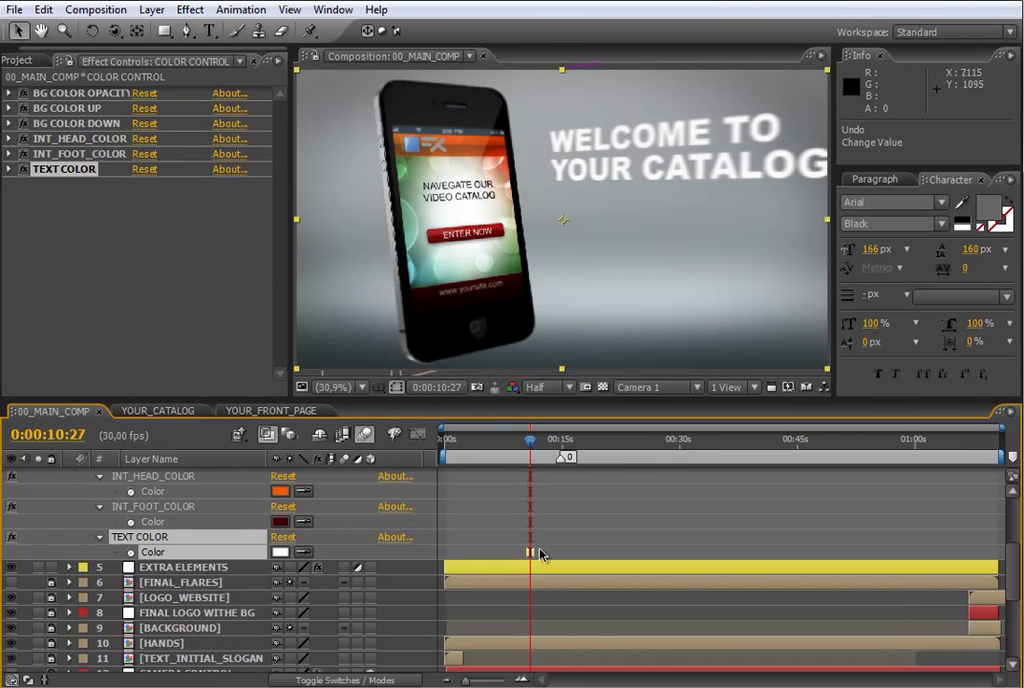
Step: Collapse the COLOR CONTROL layer and undo the interface header, interface footer and text color changes
scroll(1011, 582, up, 5)
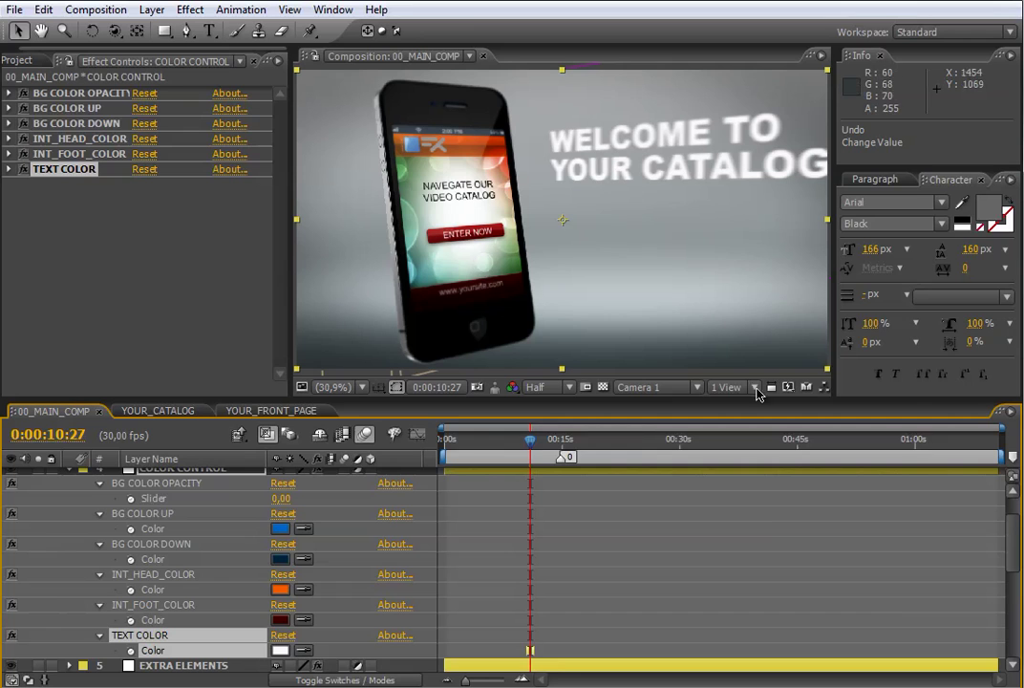
scroll(1015, 516, up, 2)
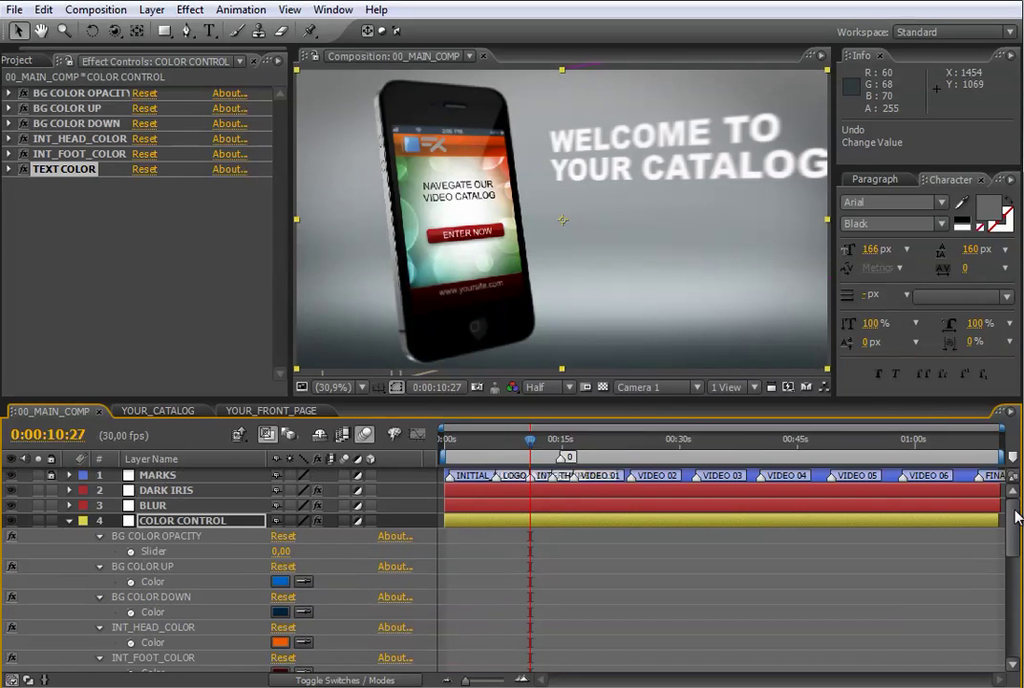
click(69, 521)
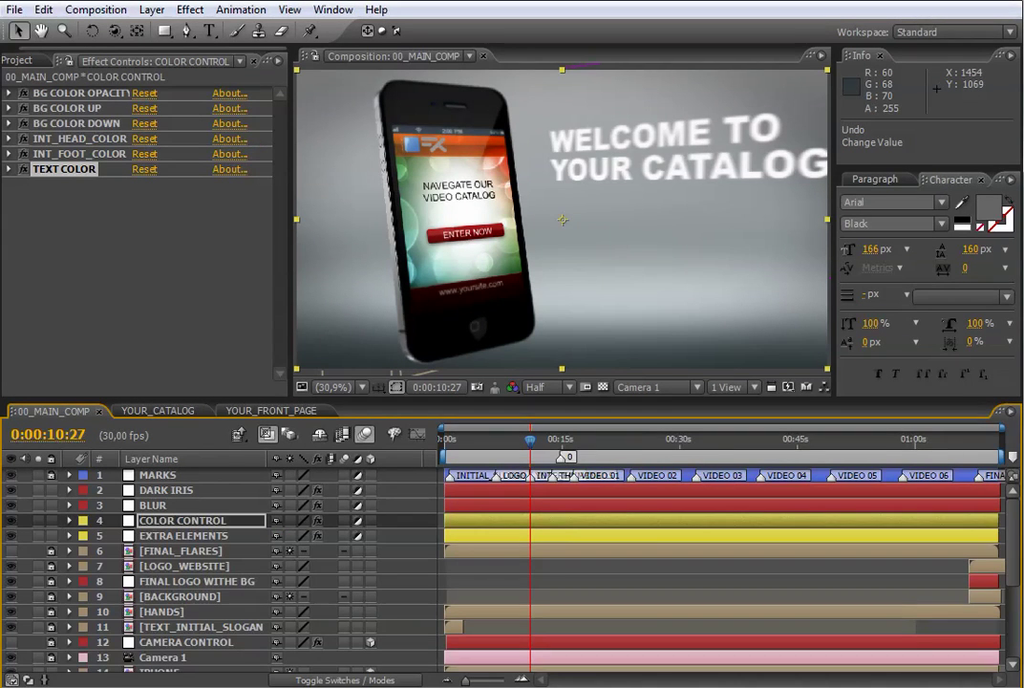
key(ctrl+z)
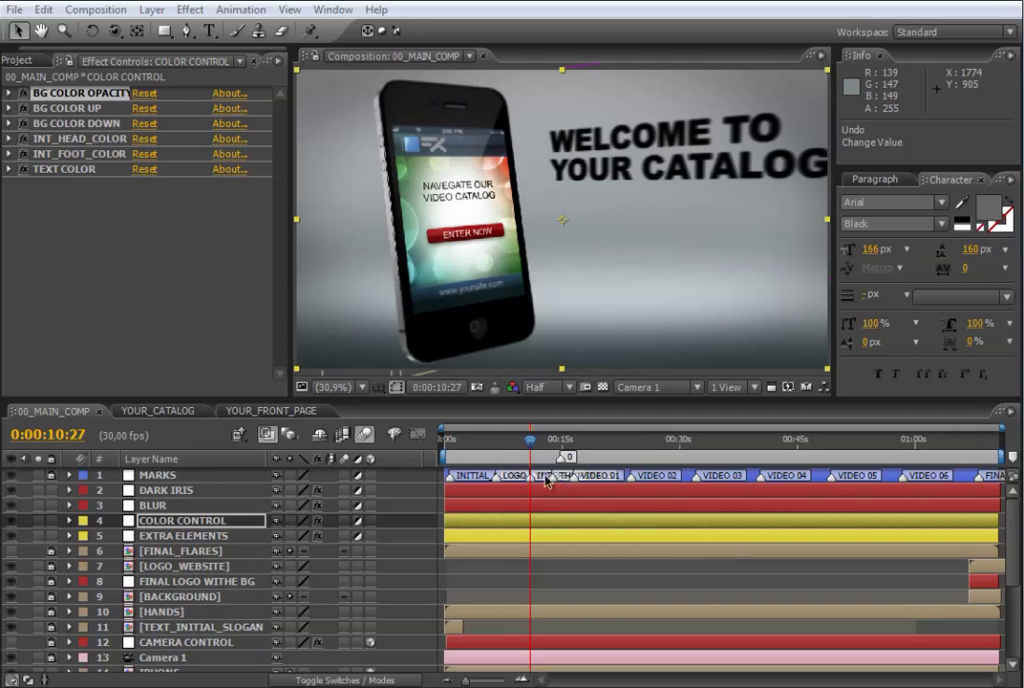
Step: Reveal the WHITE PHONE effect of the EXTRA ELEMENTS layer and open its slider value for editing
click(182, 536)
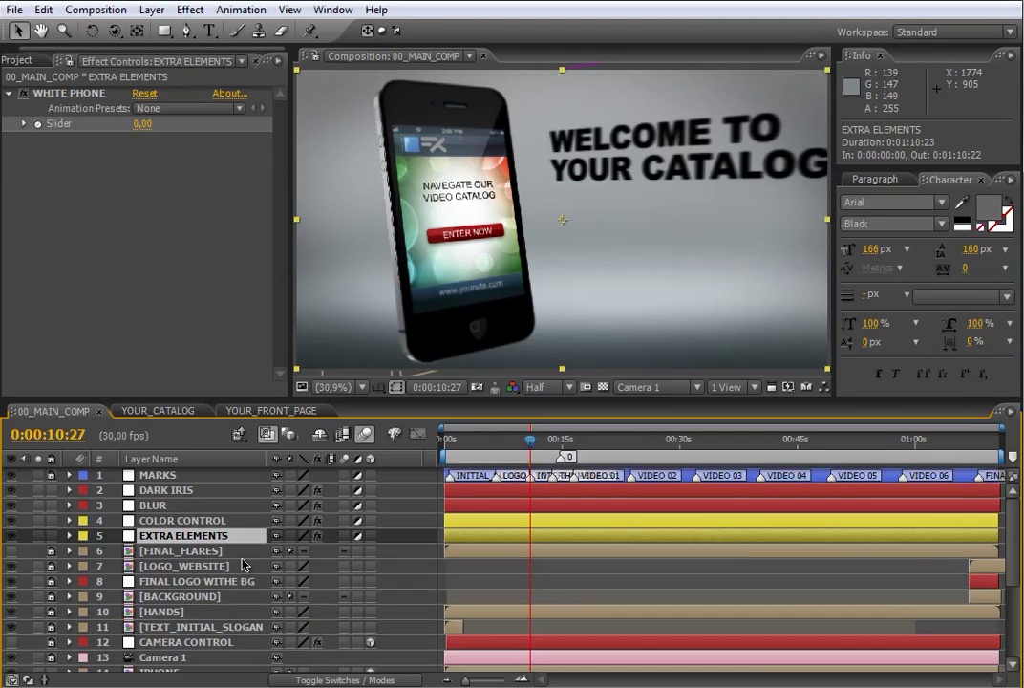
key(e)
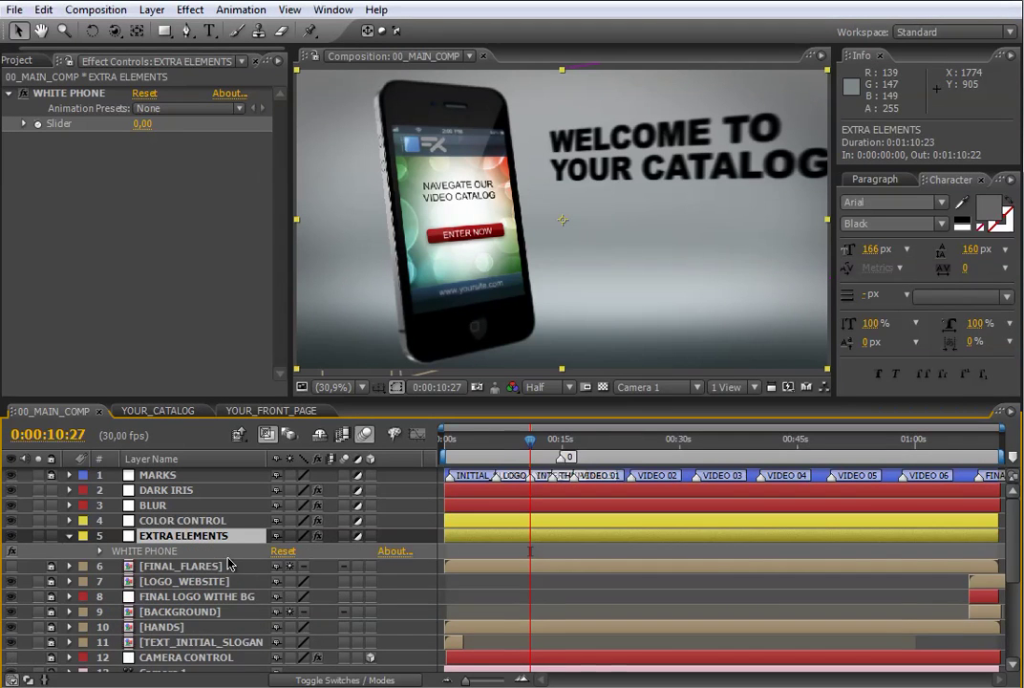
click(101, 552)
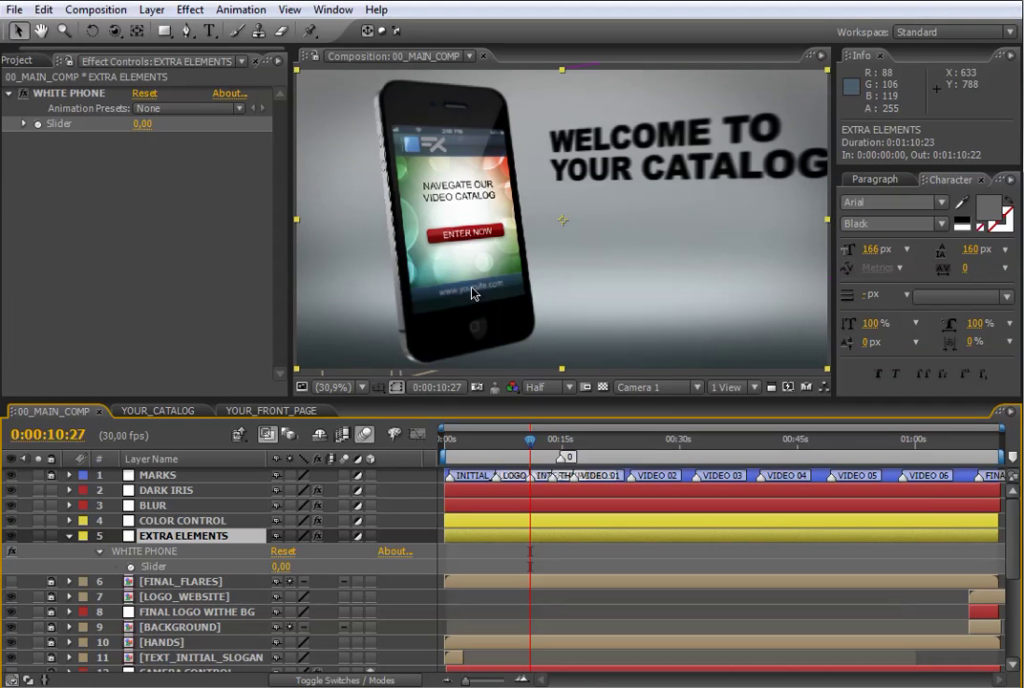
click(278, 567)
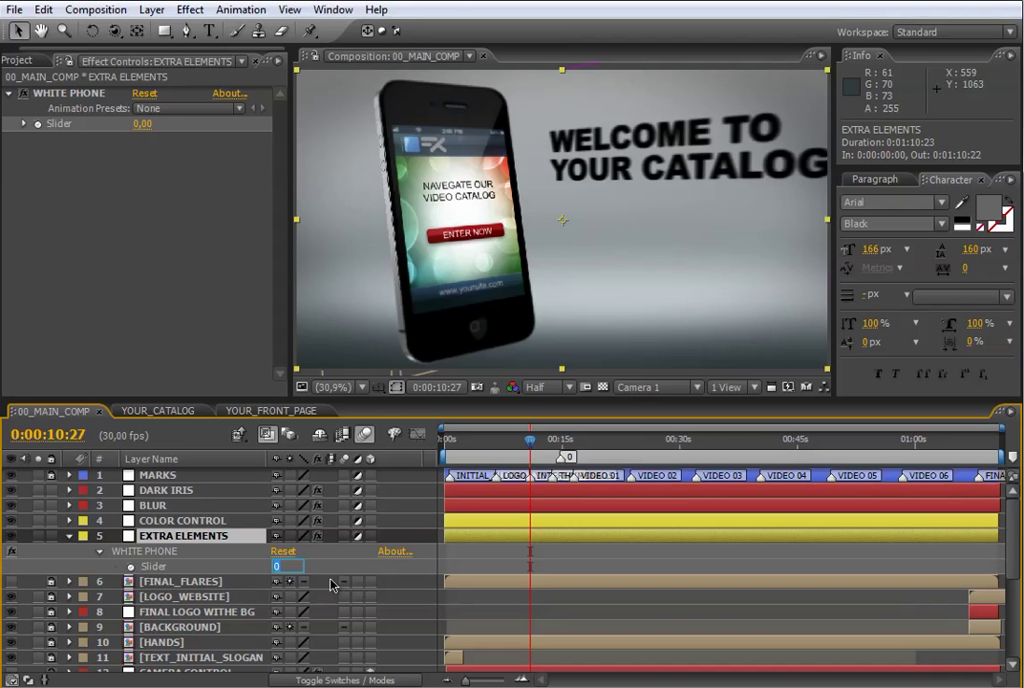
key(Return)
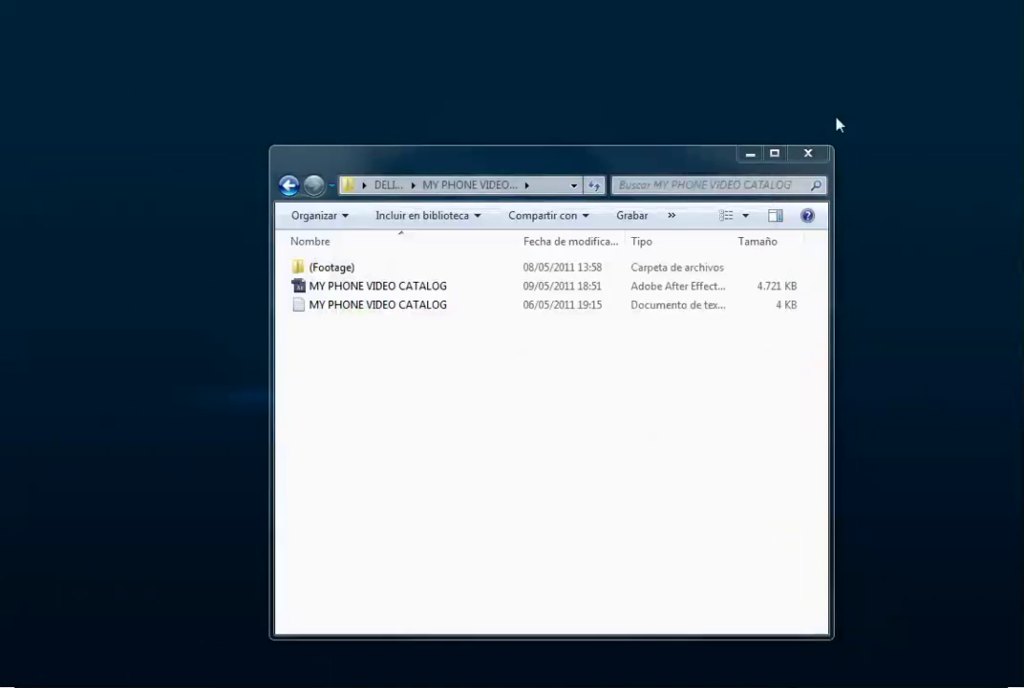
Step: Close the MY PHONE VIDEO CATALOG folder window on the desktop
click(808, 154)
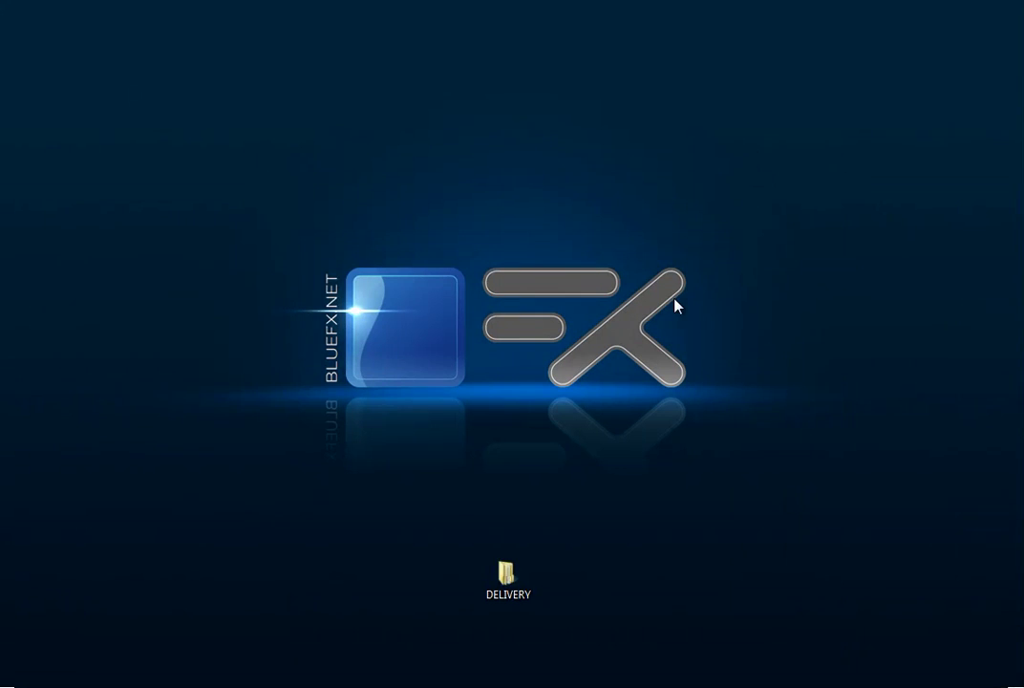